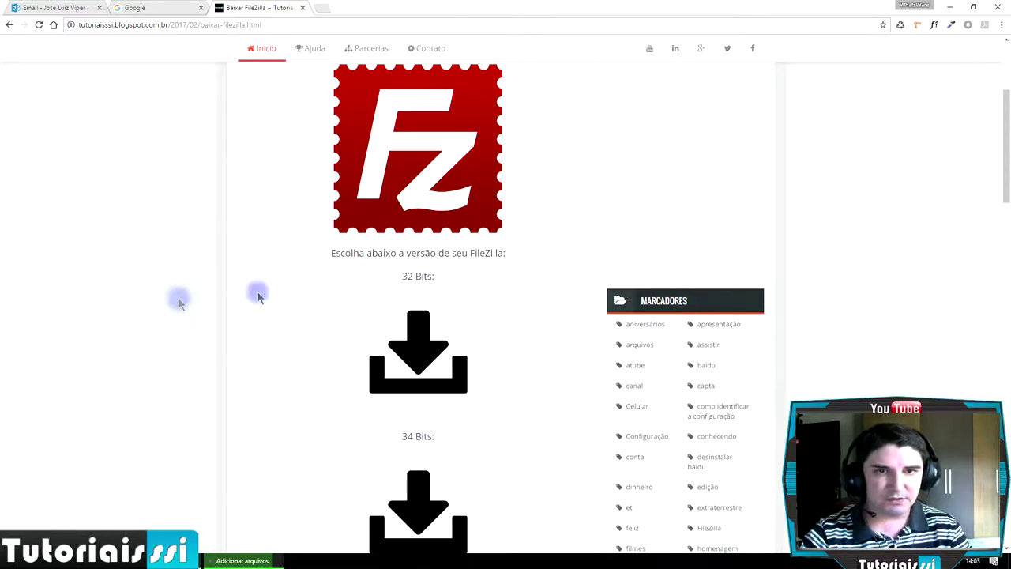
- Scroll to the 32 and 34 Bits FileZilla downloads, then open File Explorer and the Start app list
scroll(364, 316, down, 1)
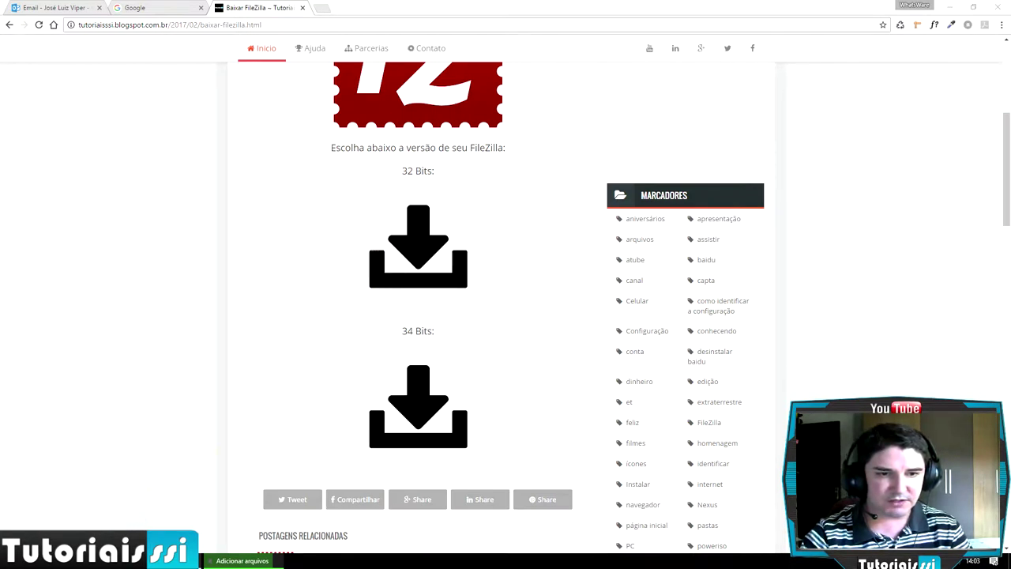
key(super+e)
key(super)
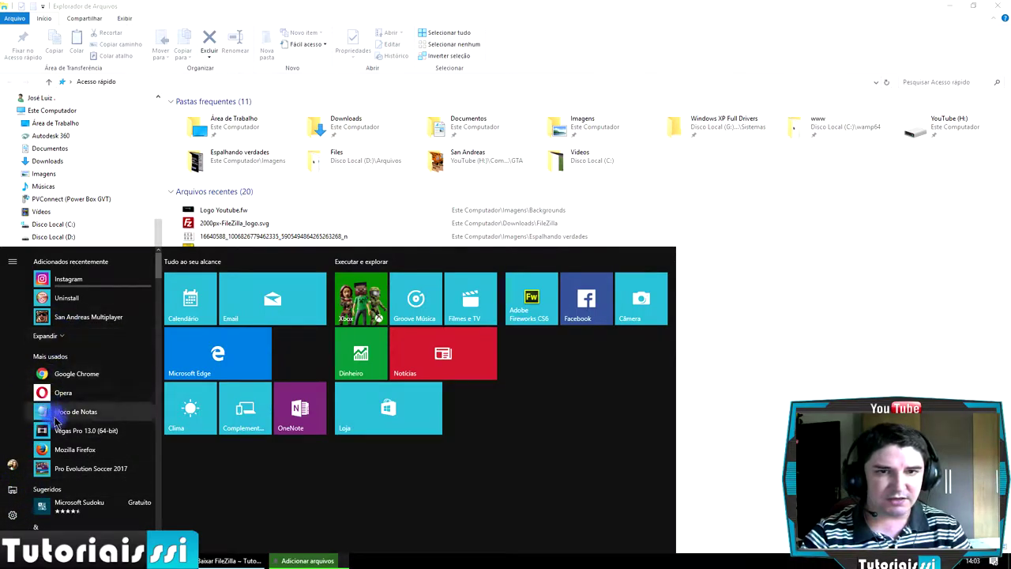
- Check This PC's properties (64-bit Windows 10 Pro), then return to the FileZilla download page
click(13, 517)
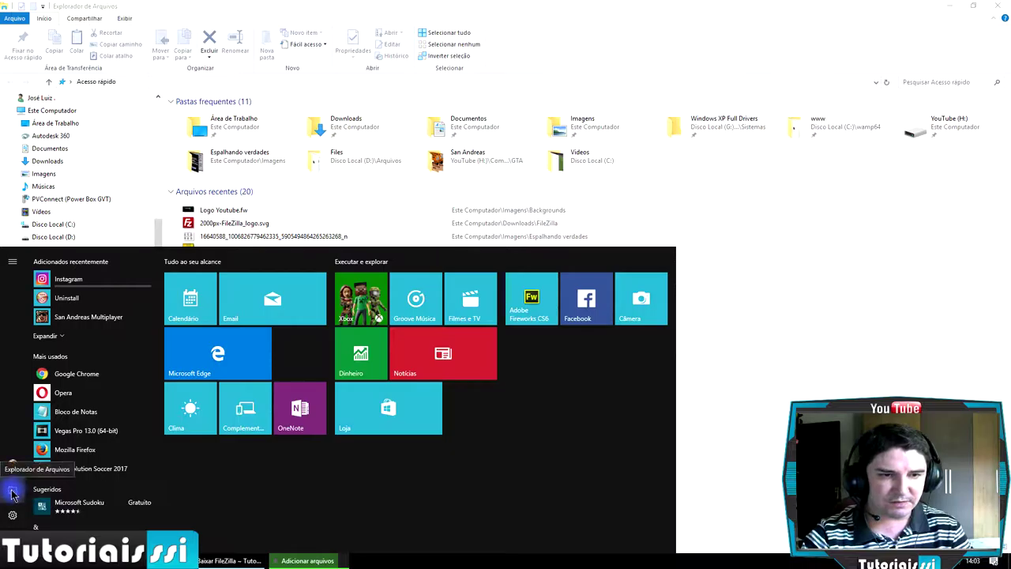
click(779, 282)
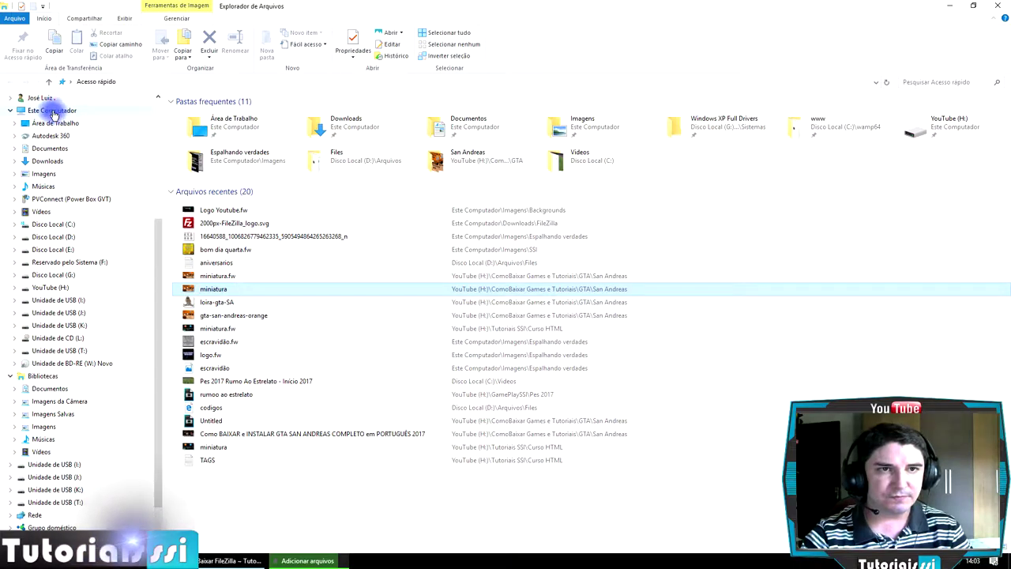
right_click(65, 116)
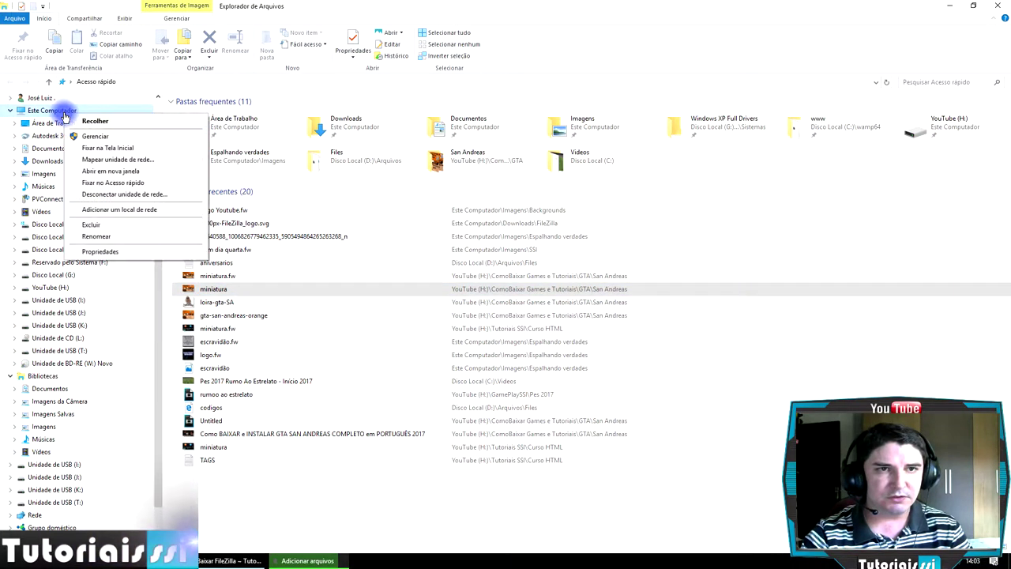
click(113, 253)
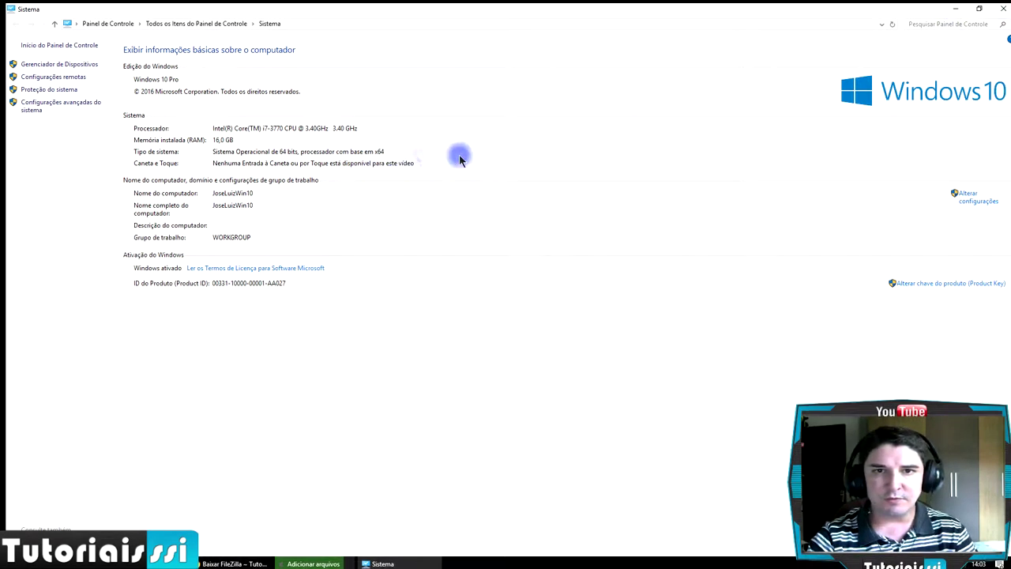
click(1004, 11)
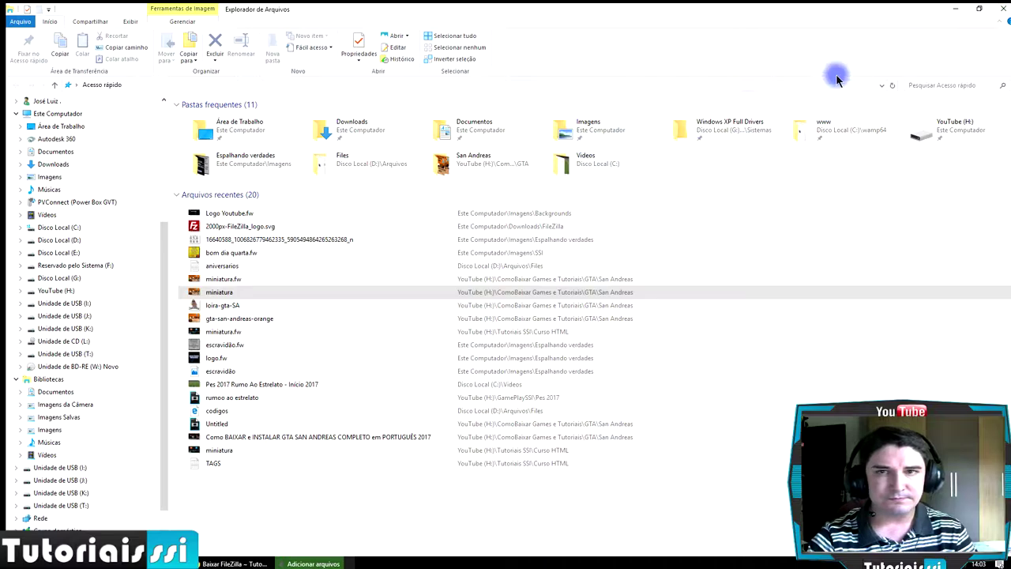
click(956, 8)
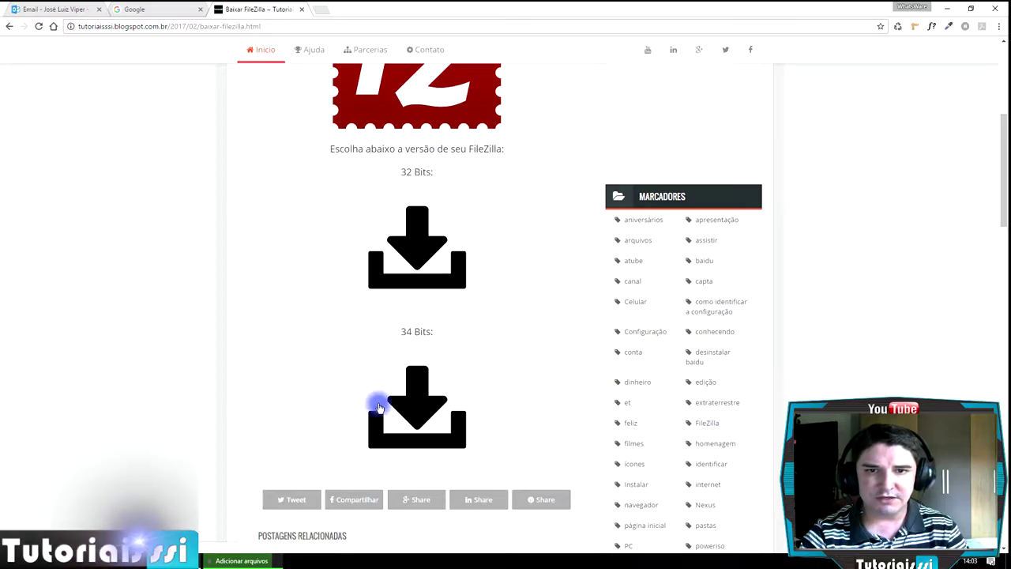
- Follow the 34 Bits link past the ad to MediaFire and download FileZilla_3.24.0_win64-setup_bundled2.rar
click(431, 401)
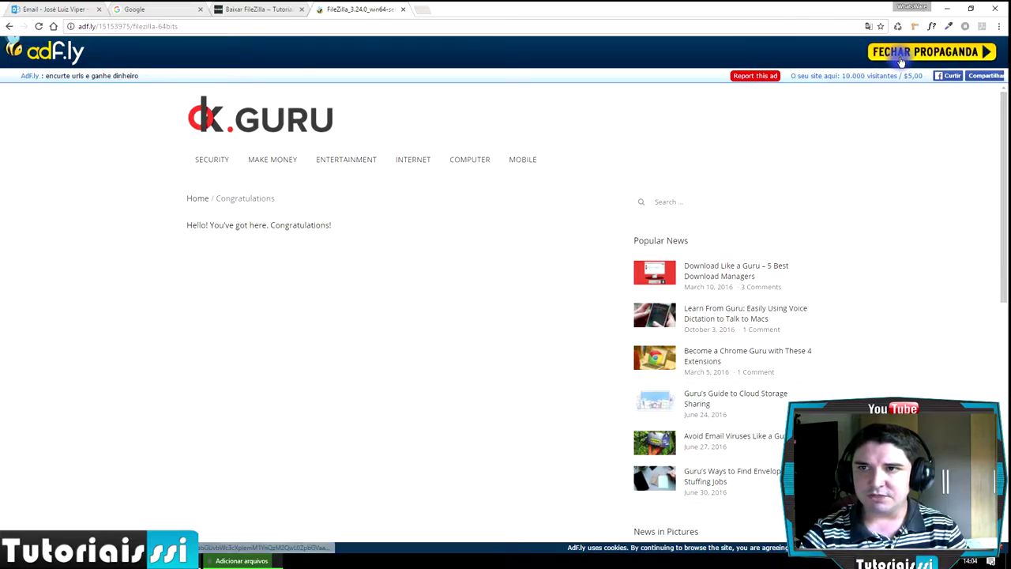
click(902, 60)
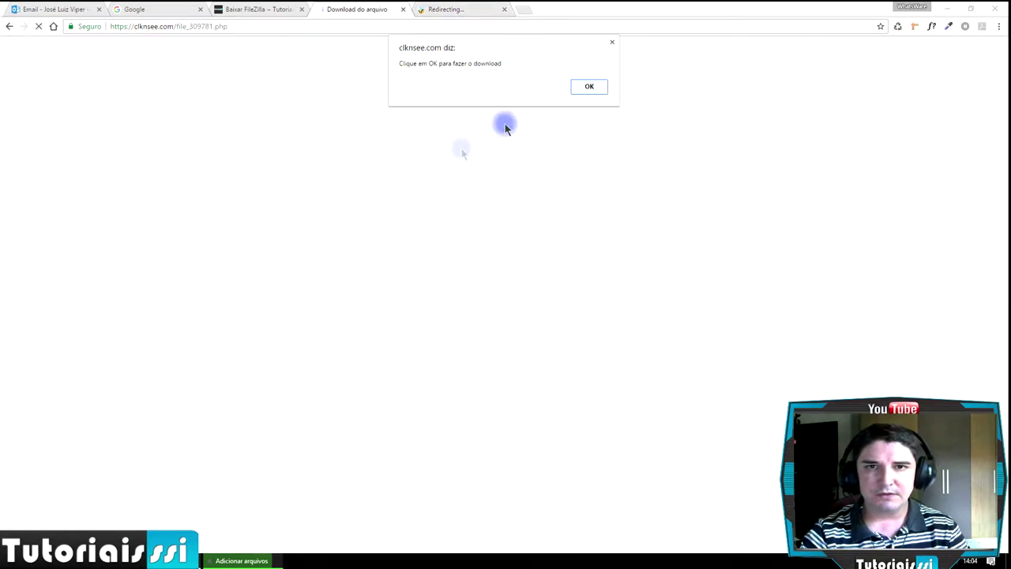
key(Return)
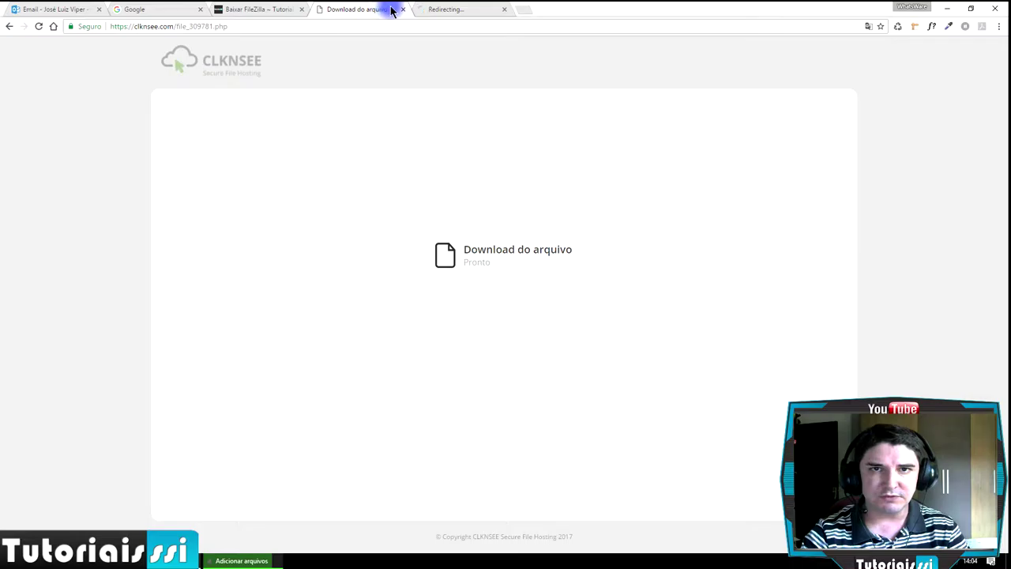
click(474, 9)
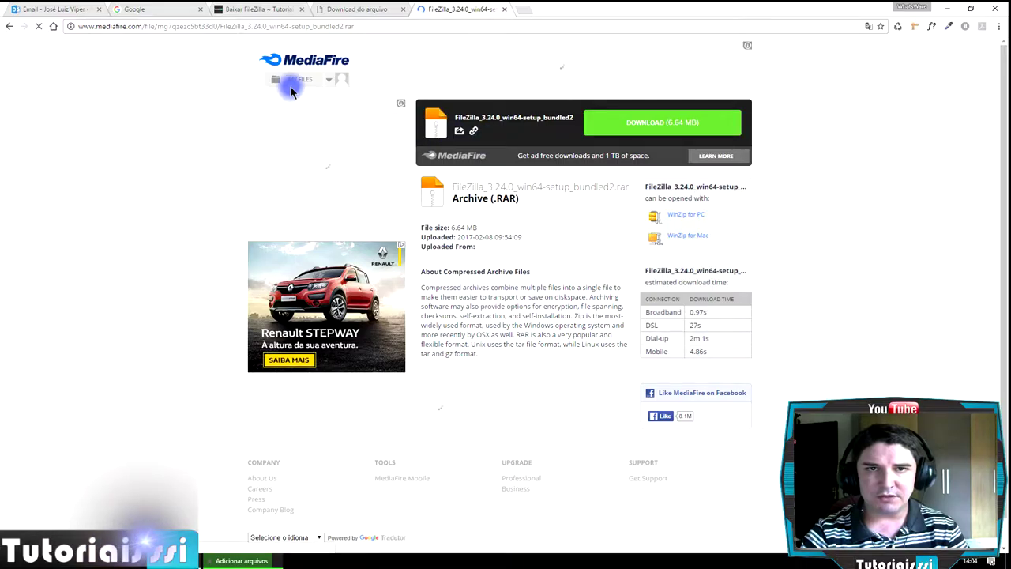
click(347, 11)
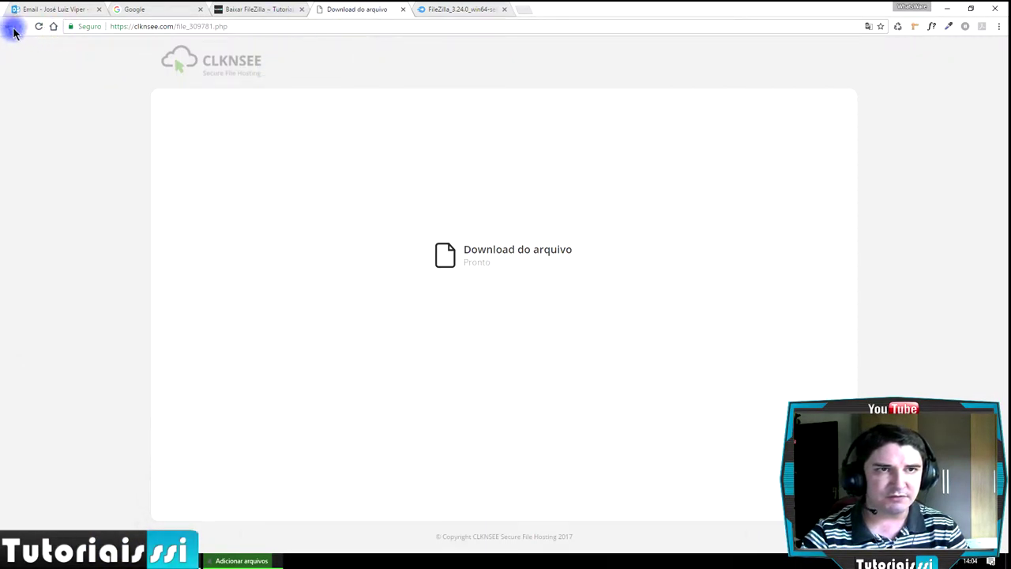
click(459, 9)
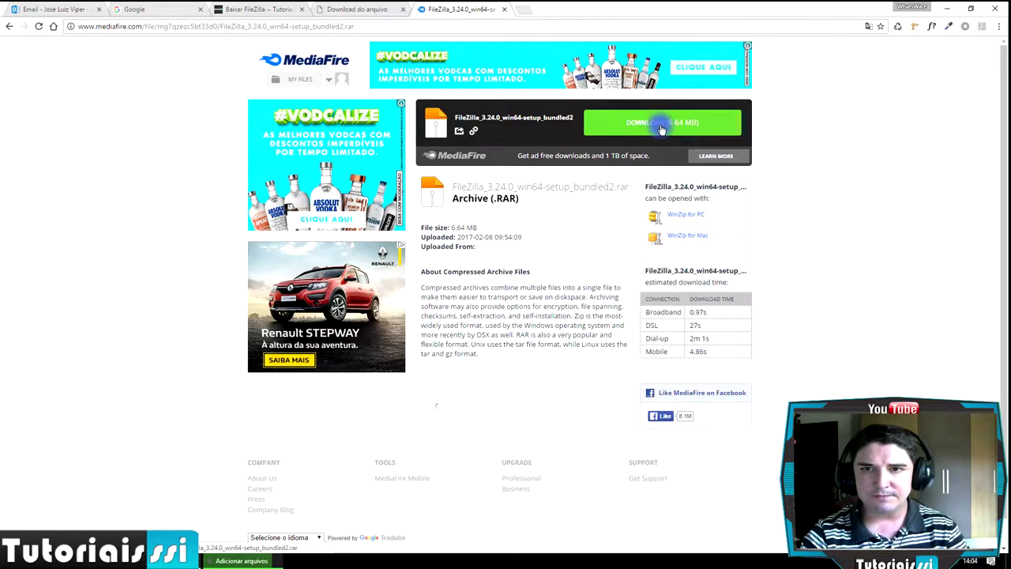
click(662, 126)
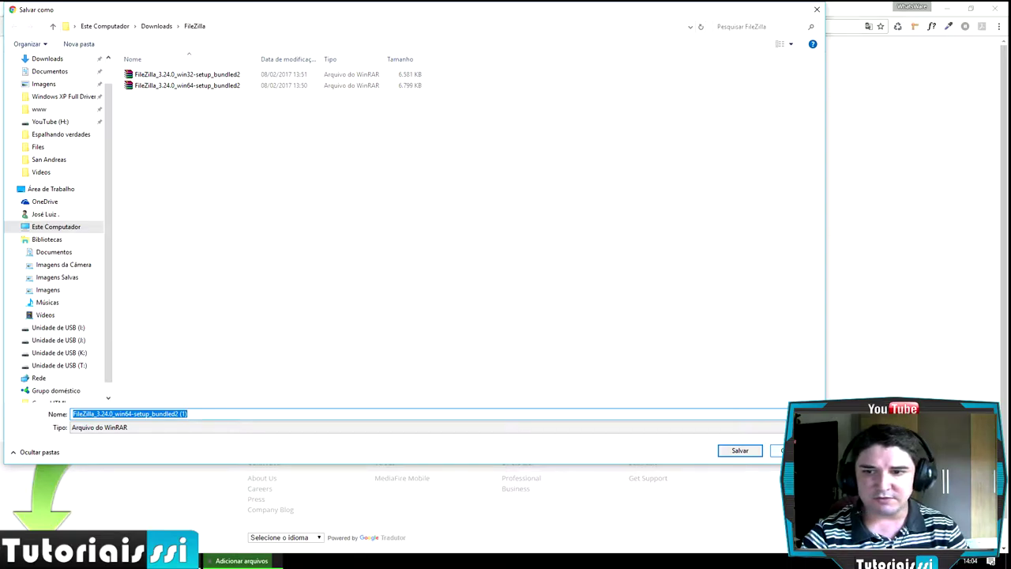
- Dismiss the save dialog, minimise Chrome and open a new File Explorer window on Downloads
key(Return)
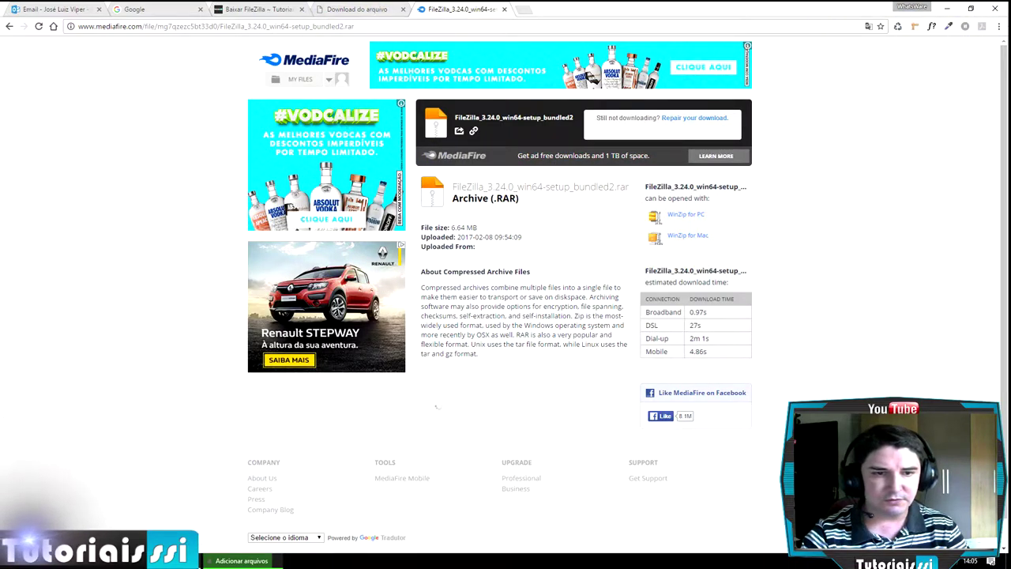
key(super+e)
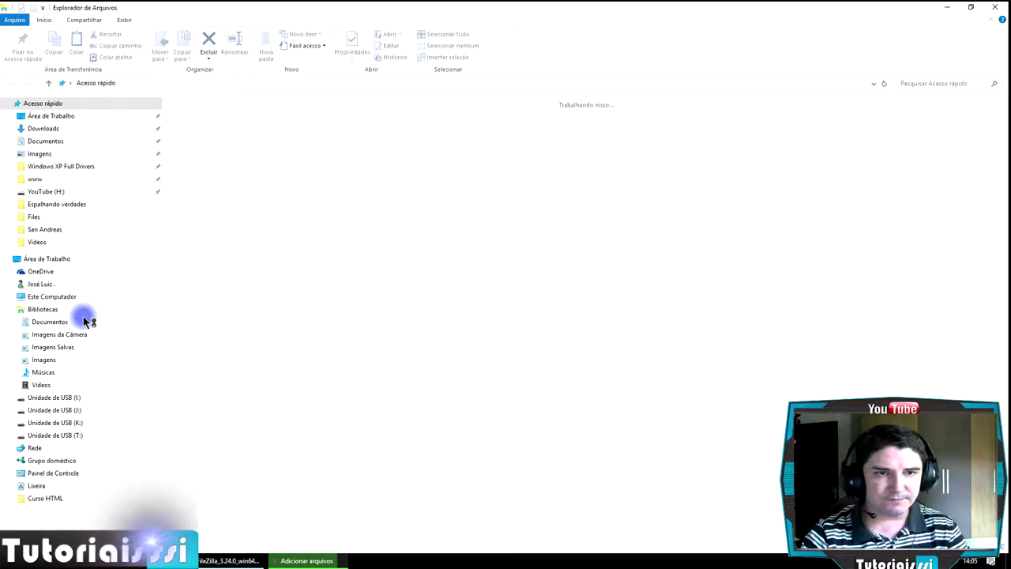
key(alt+F4)
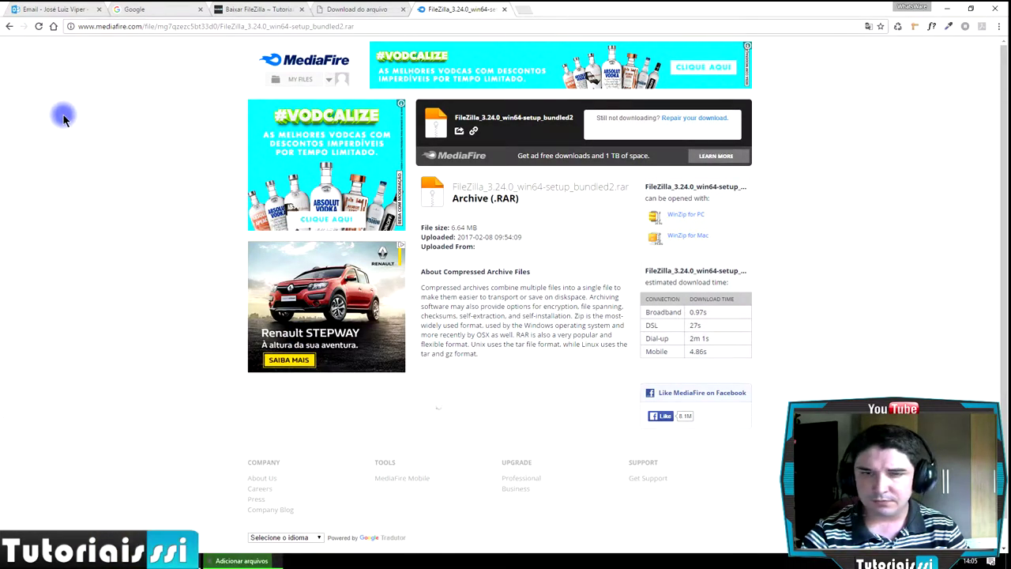
click(945, 9)
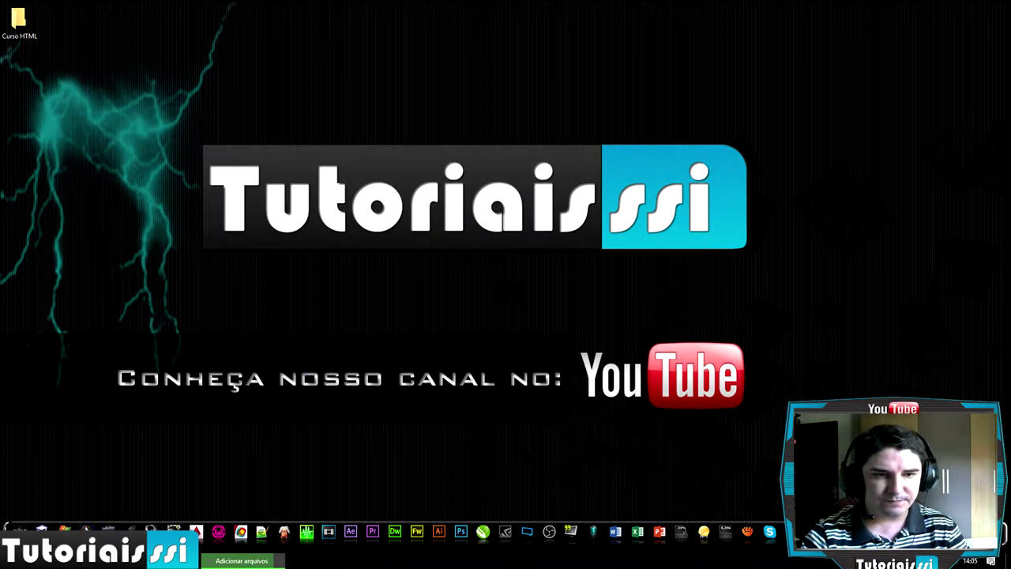
key(super+e)
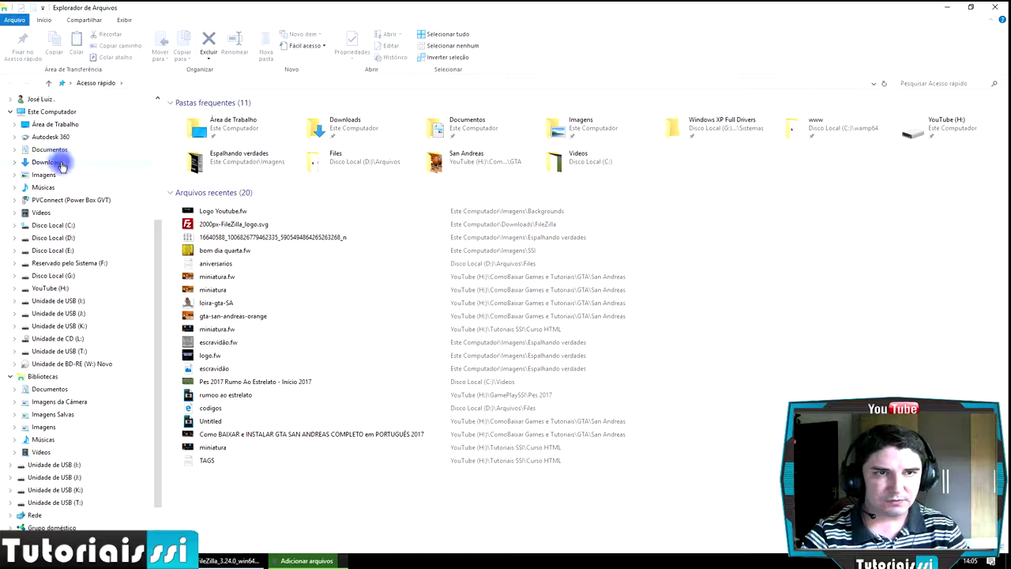
click(48, 162)
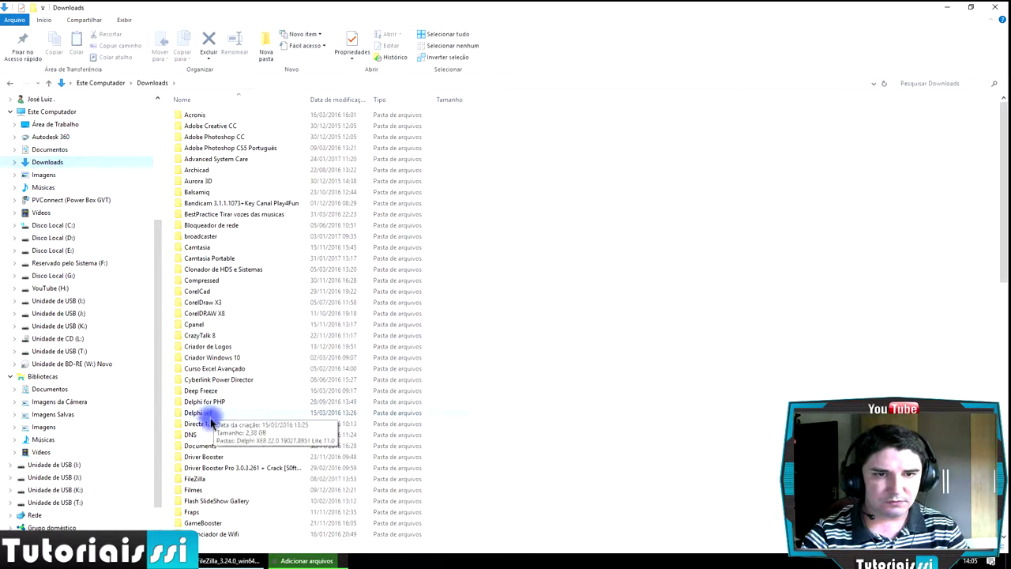
- In Downloads\FileZilla, launch the FileZilla_3.24.0_win64-setup_bundled2 installer without extracting anything
double_click(209, 481)
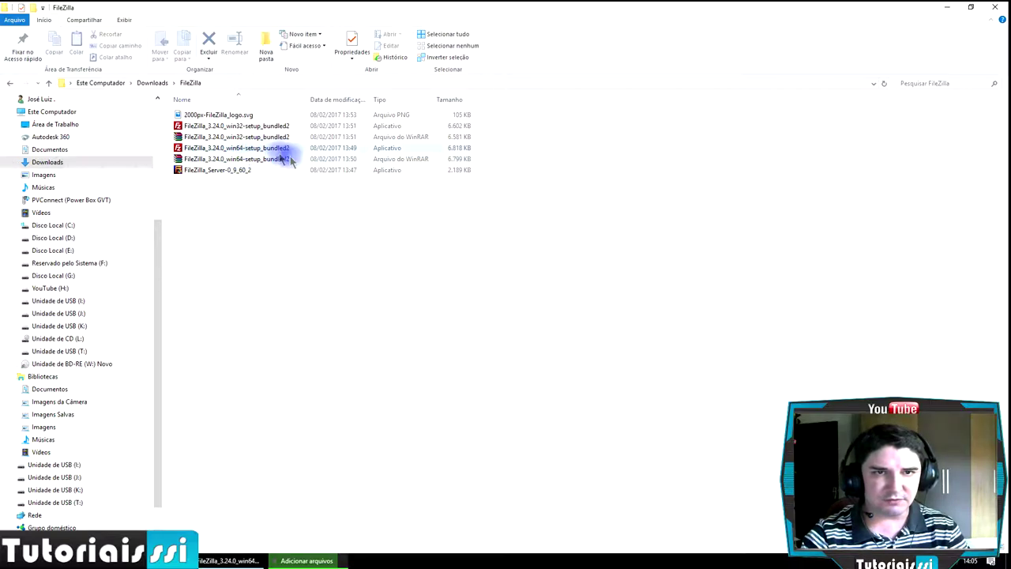
right_click(248, 159)
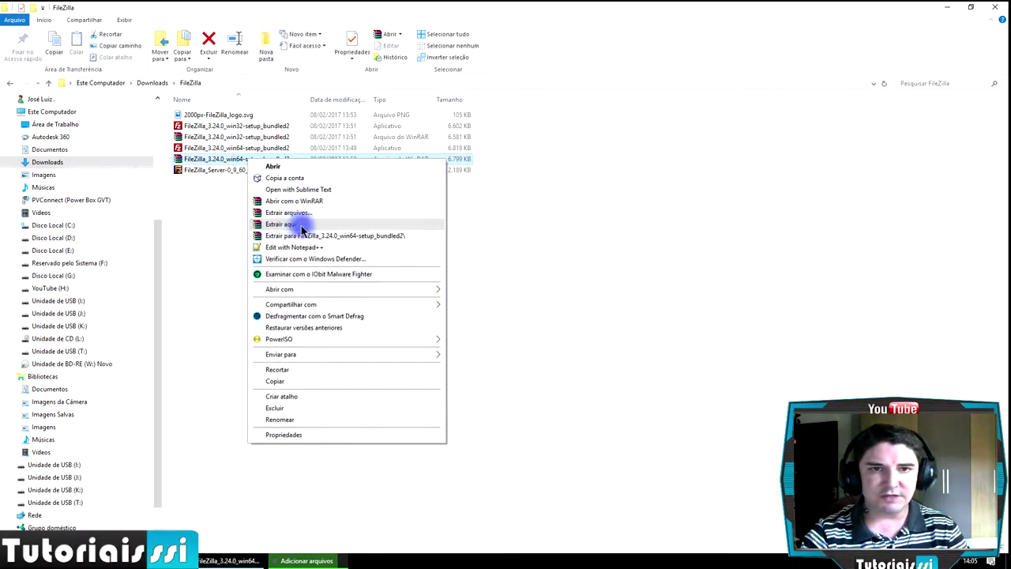
click(195, 234)
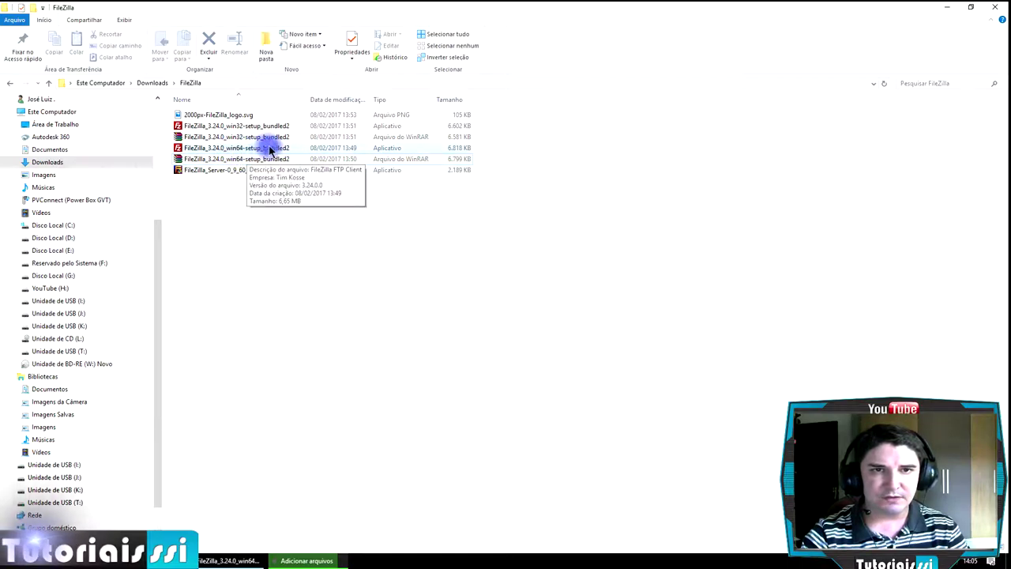
double_click(243, 149)
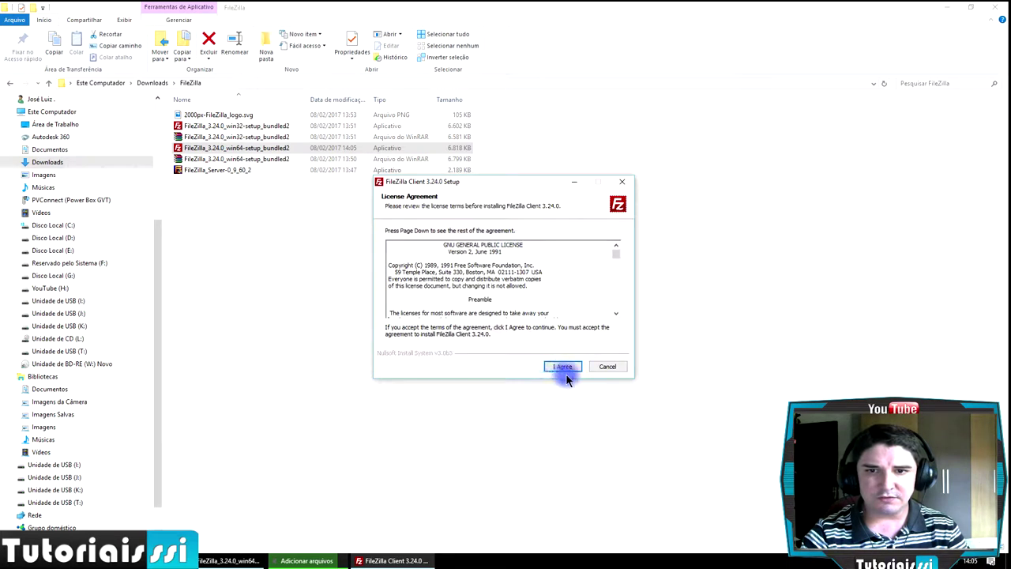
- Accept the license, decline the optional offer and advance through setup past the component choices
click(563, 367)
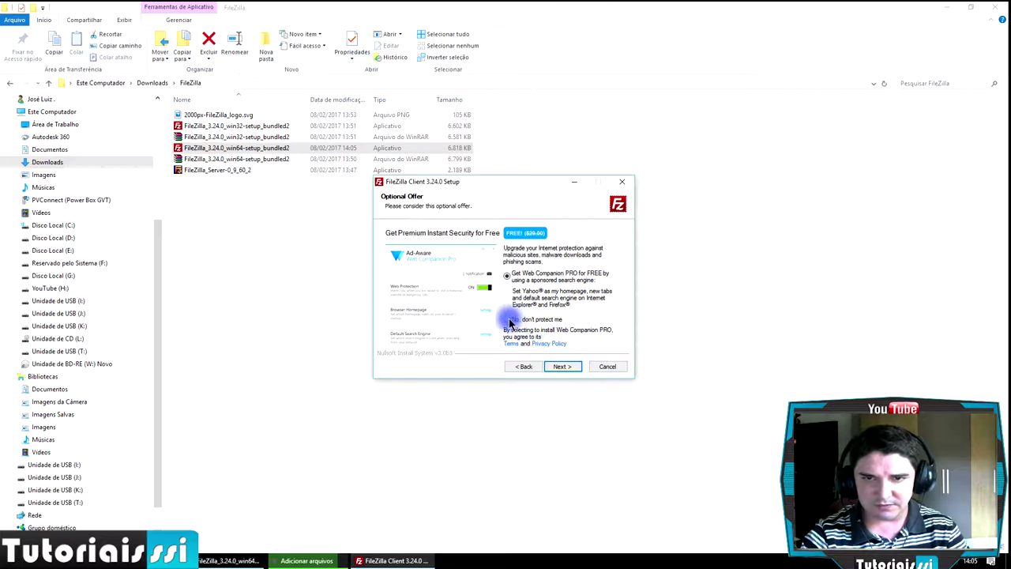
click(613, 368)
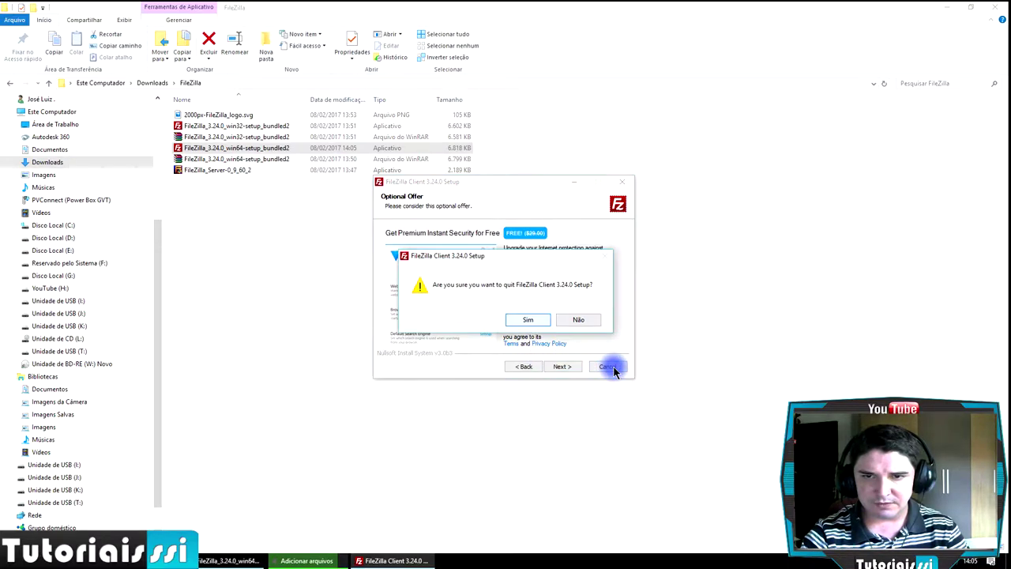
click(576, 320)
click(572, 370)
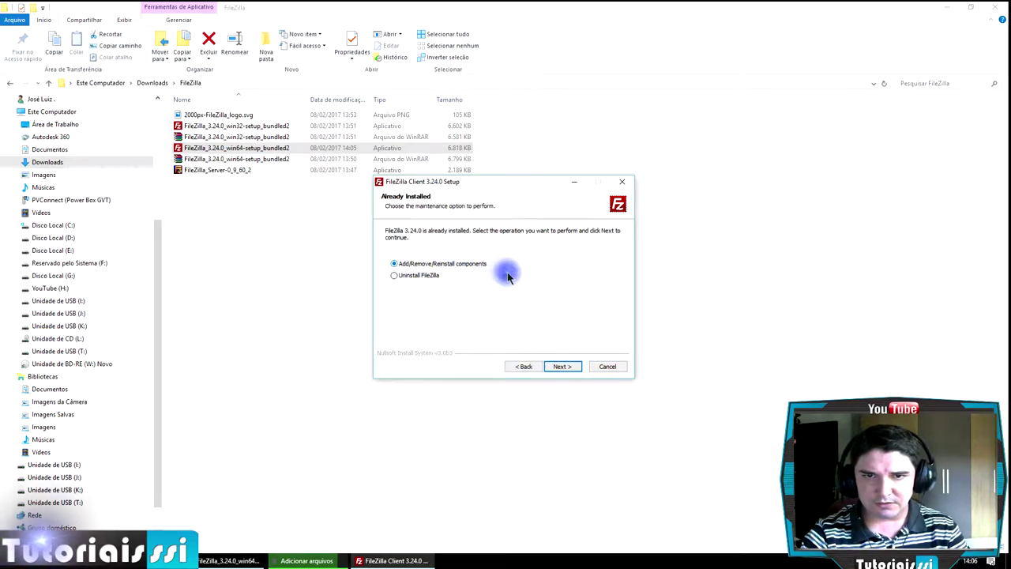
click(562, 368)
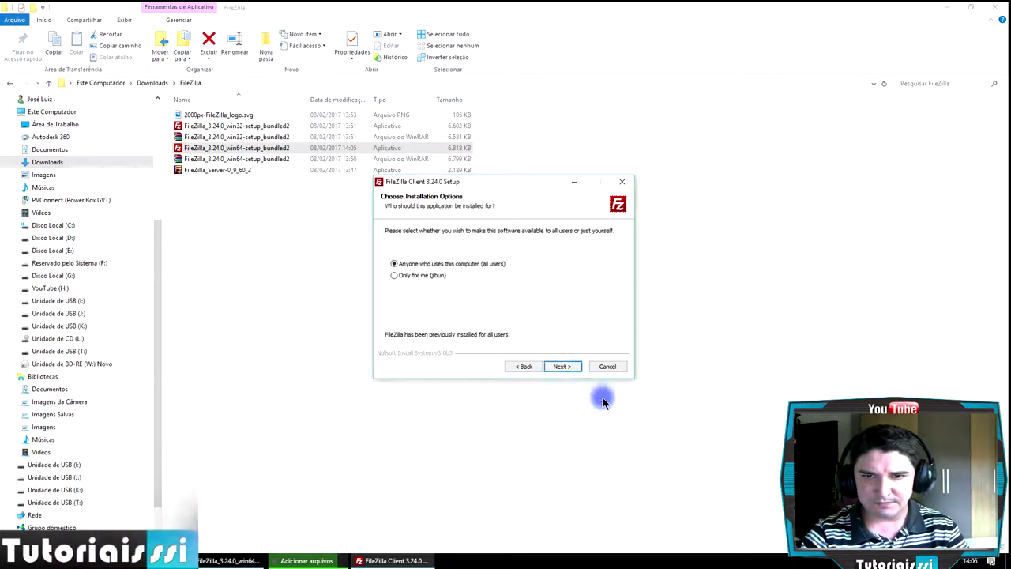
click(563, 368)
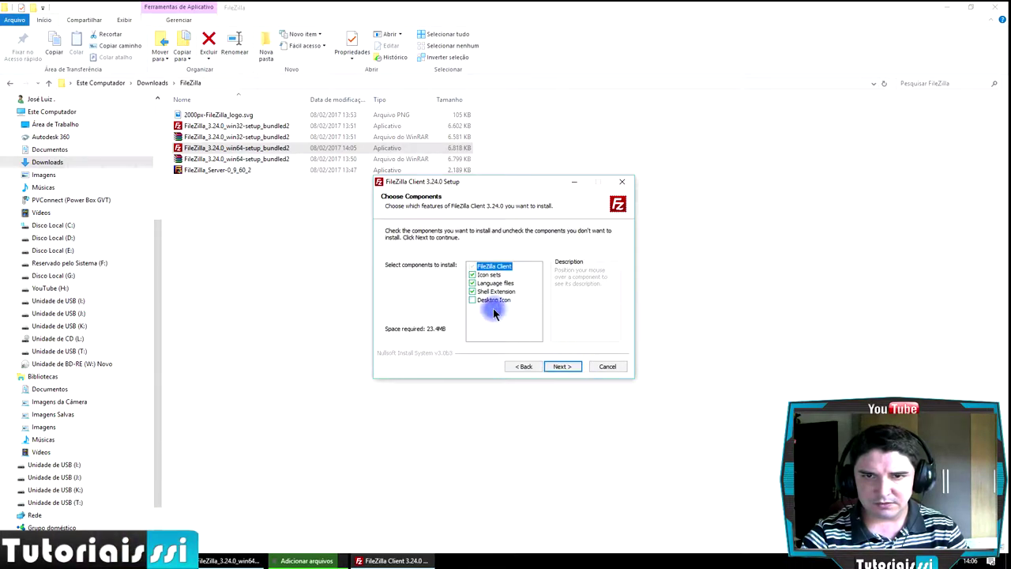
click(560, 370)
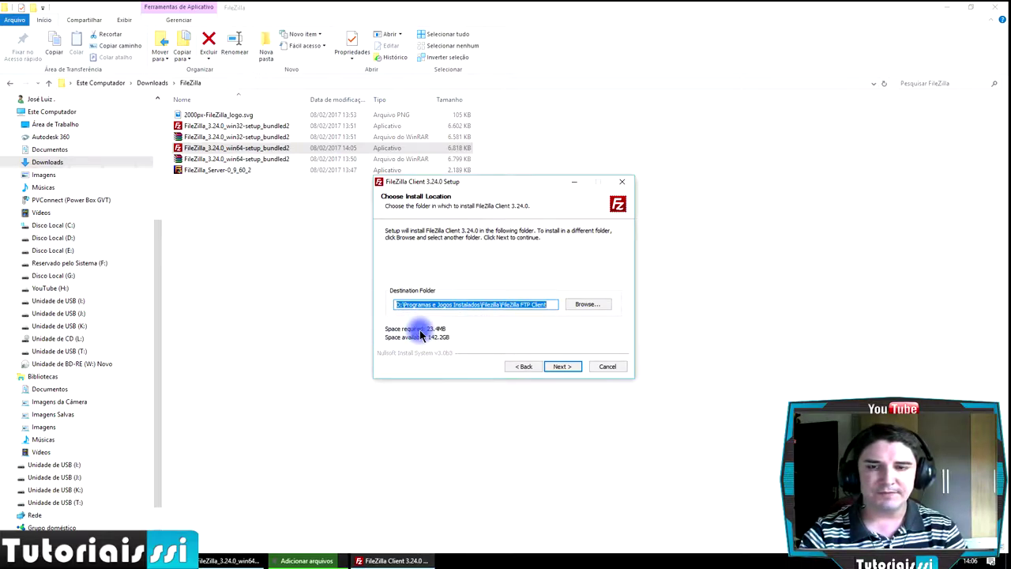
- Step back to the License Agreement, cancel and confirm quitting setup, then close the Downloads window
click(524, 367)
click(524, 367)
click(524, 367)
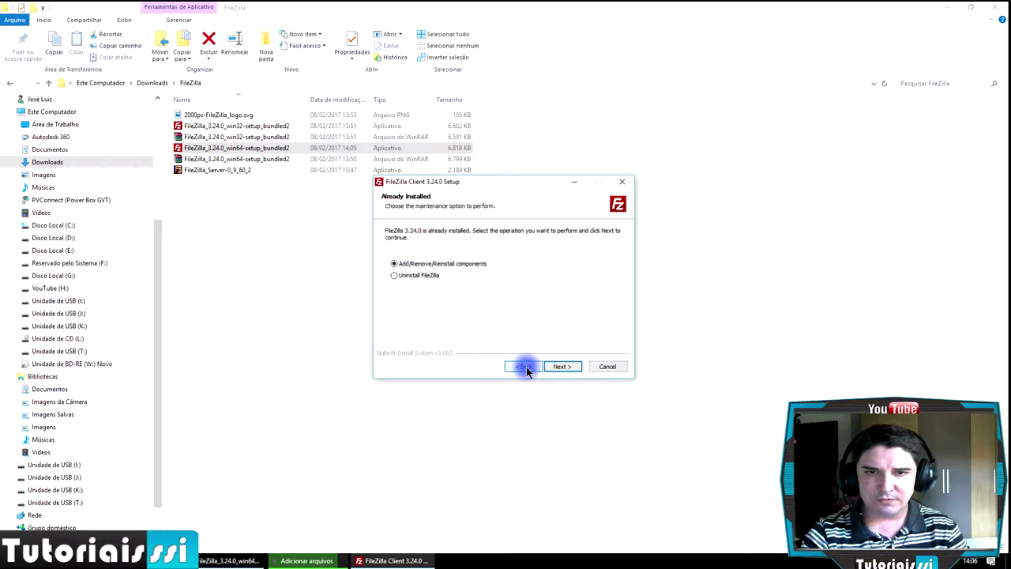
click(527, 366)
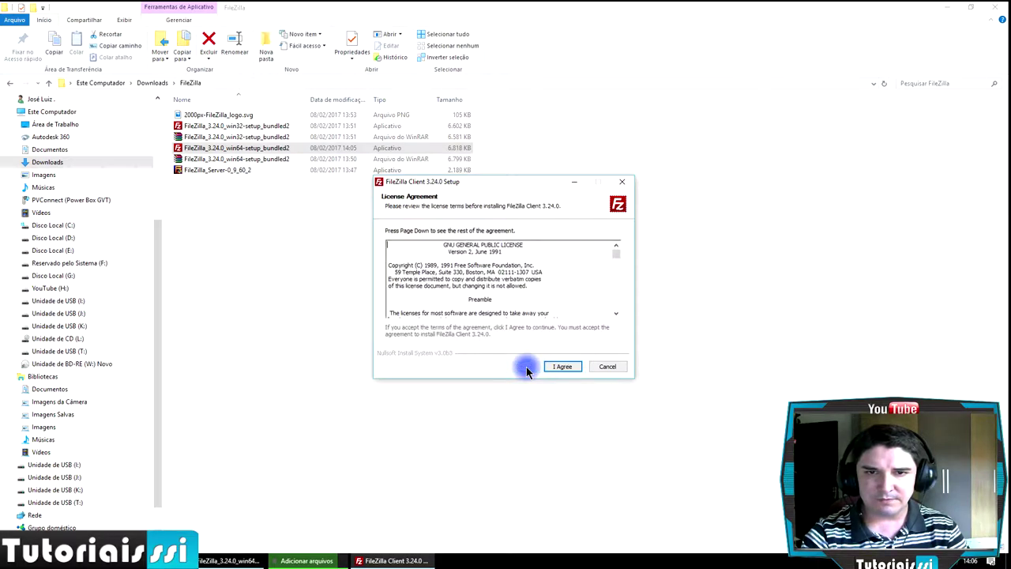
click(605, 368)
click(528, 320)
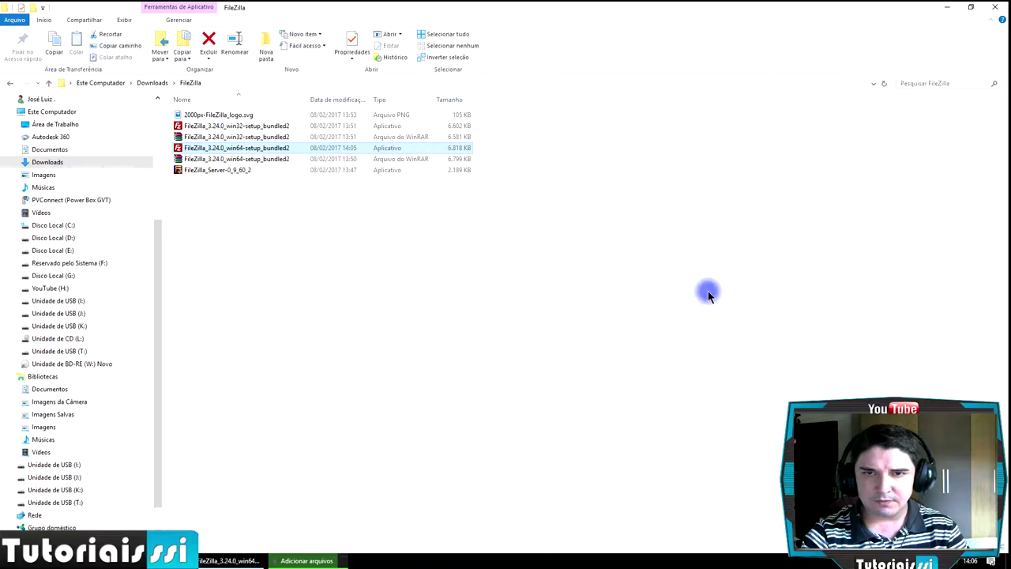
click(708, 295)
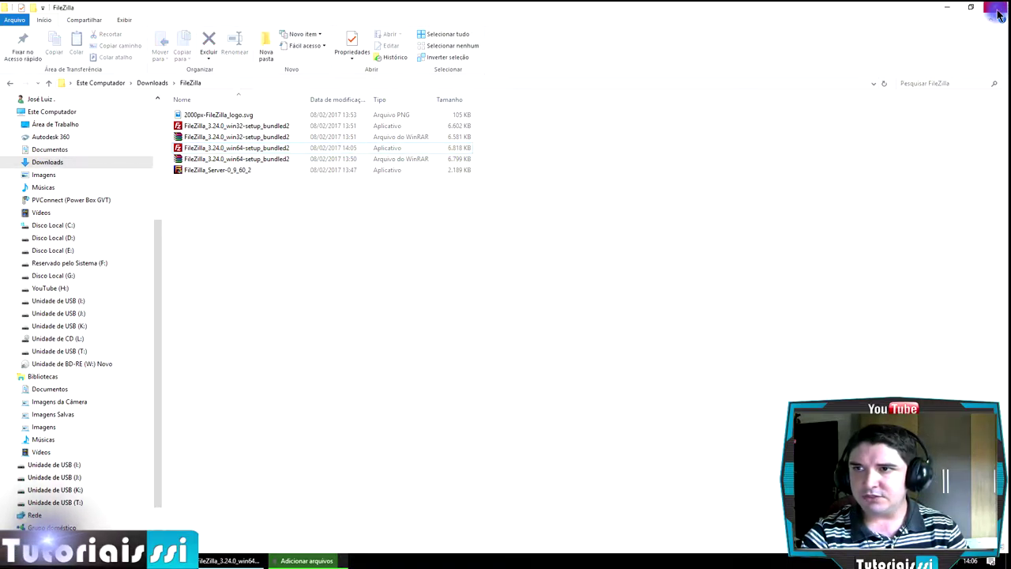
click(1000, 14)
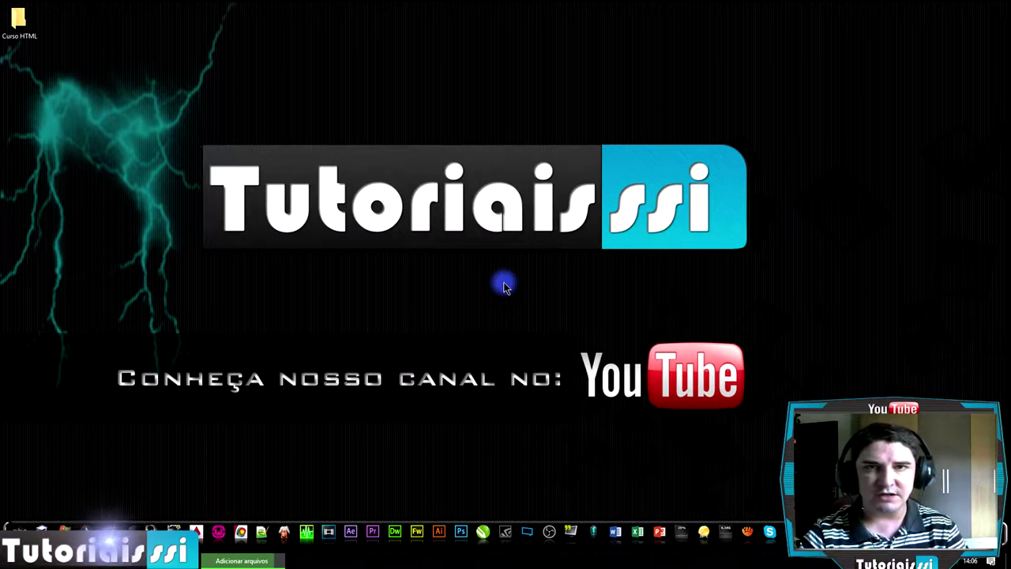
- Restore Chrome and run a Google search for orgfree.com in the Google tab
mouse_move(154, 531)
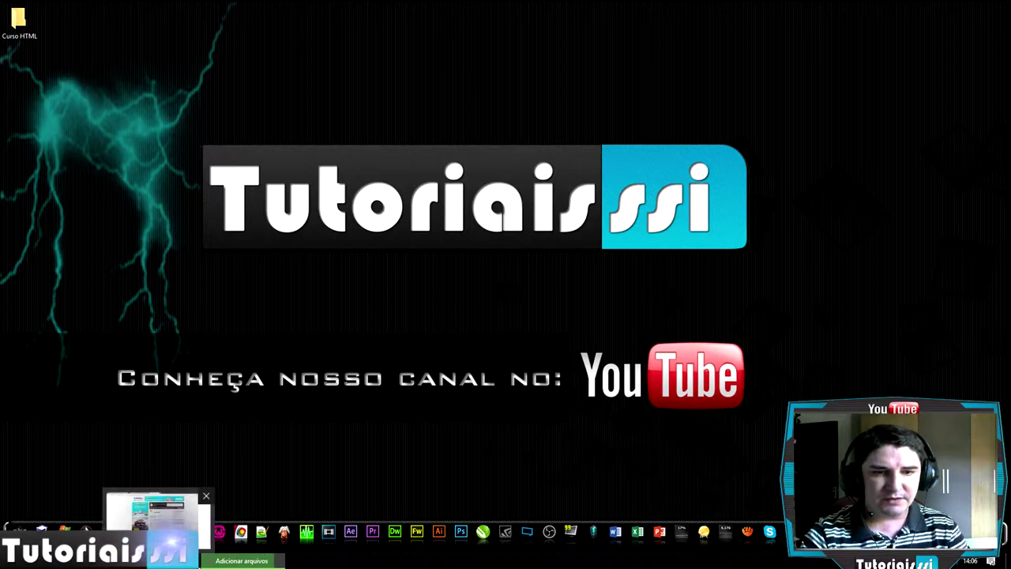
click(155, 514)
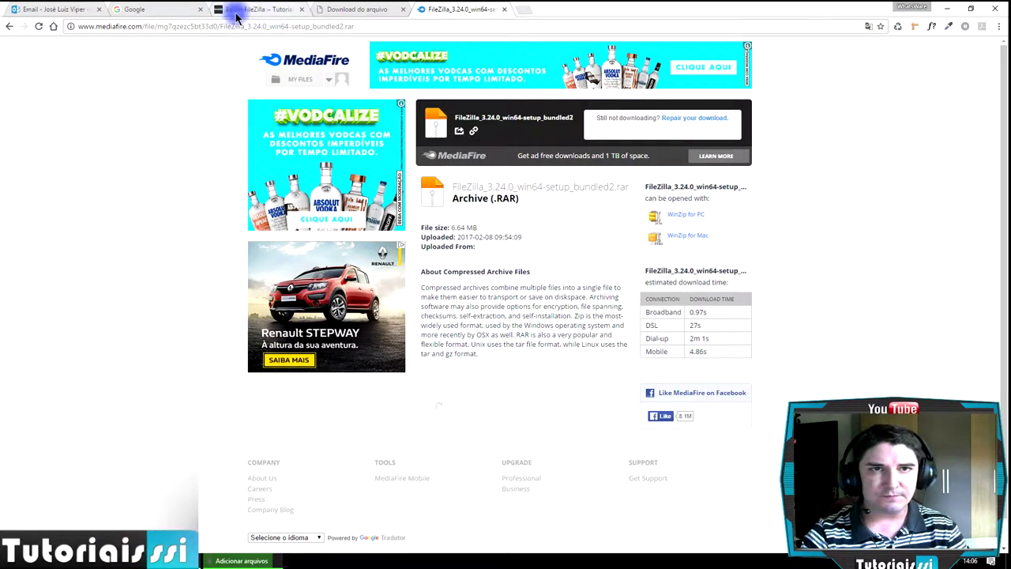
click(151, 10)
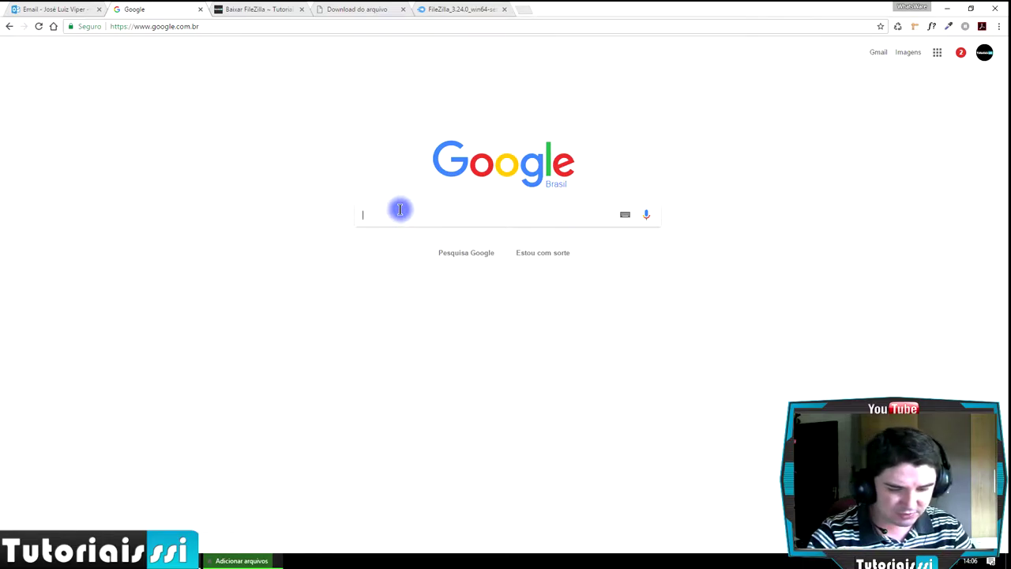
text(orgf)
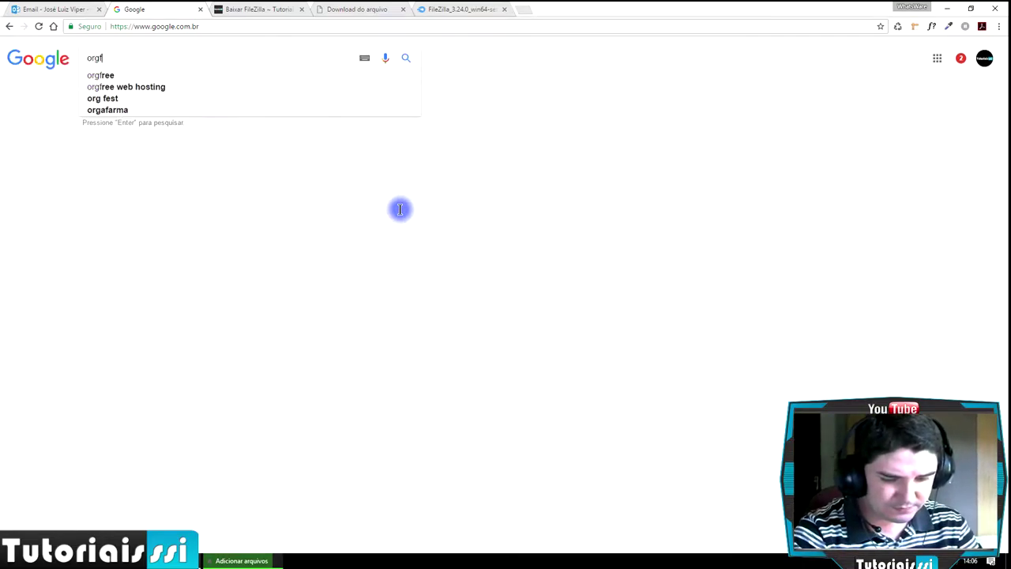
text(ree)
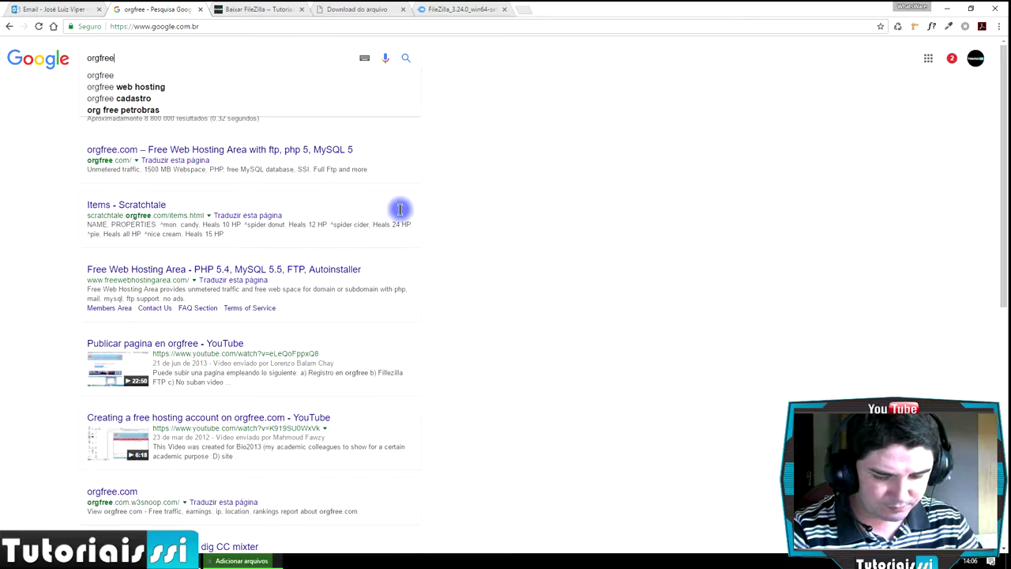
text( com)
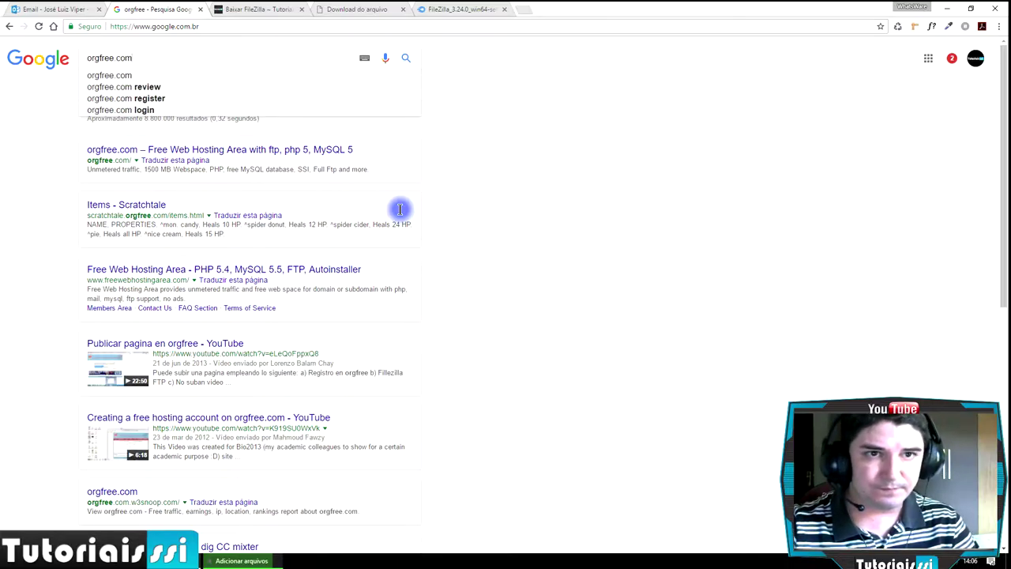
key(Return)
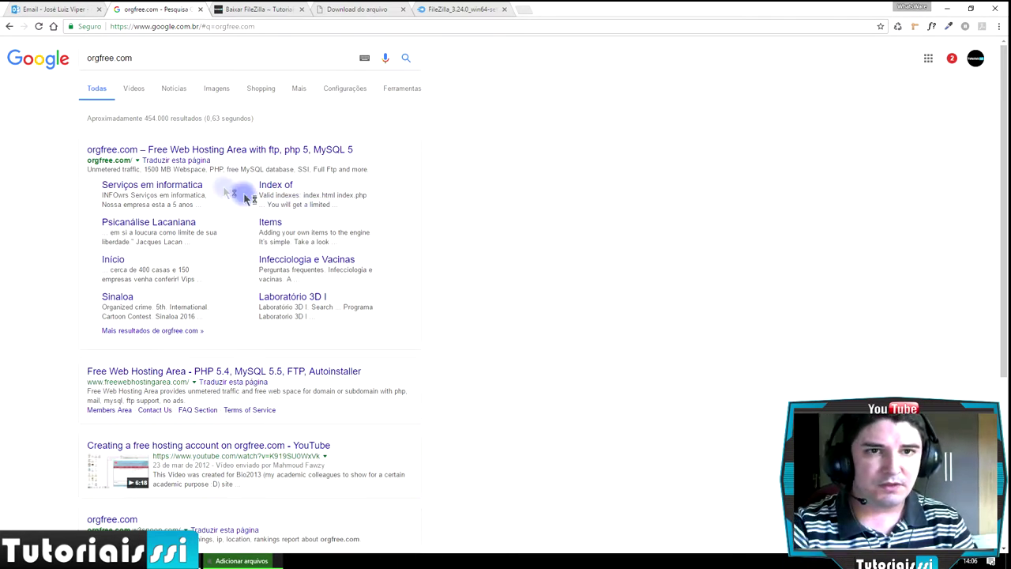
- Visit orgfree.com, glance at its members area, then open freewebhostingarea.com in a new tab
click(124, 151)
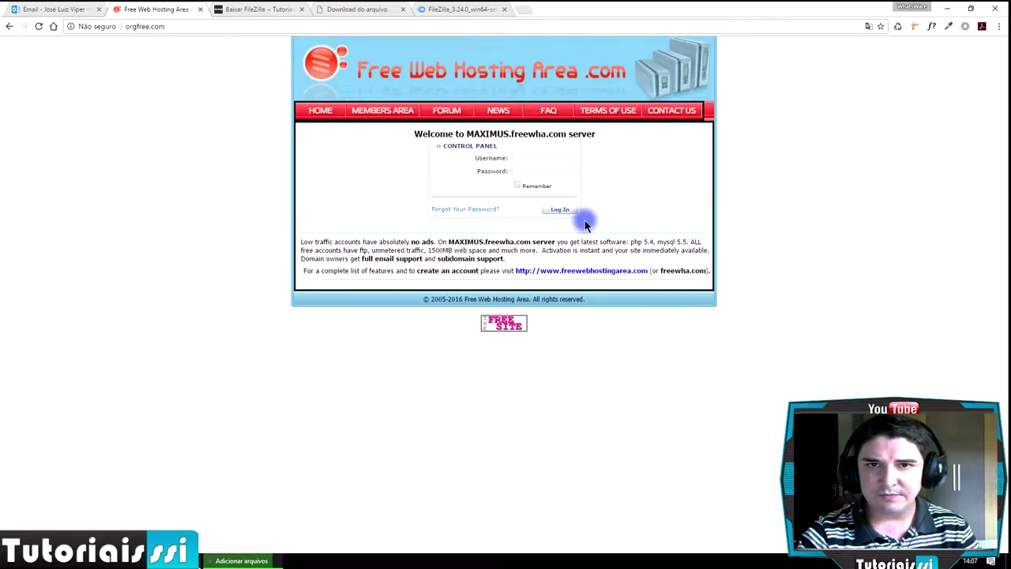
click(383, 113)
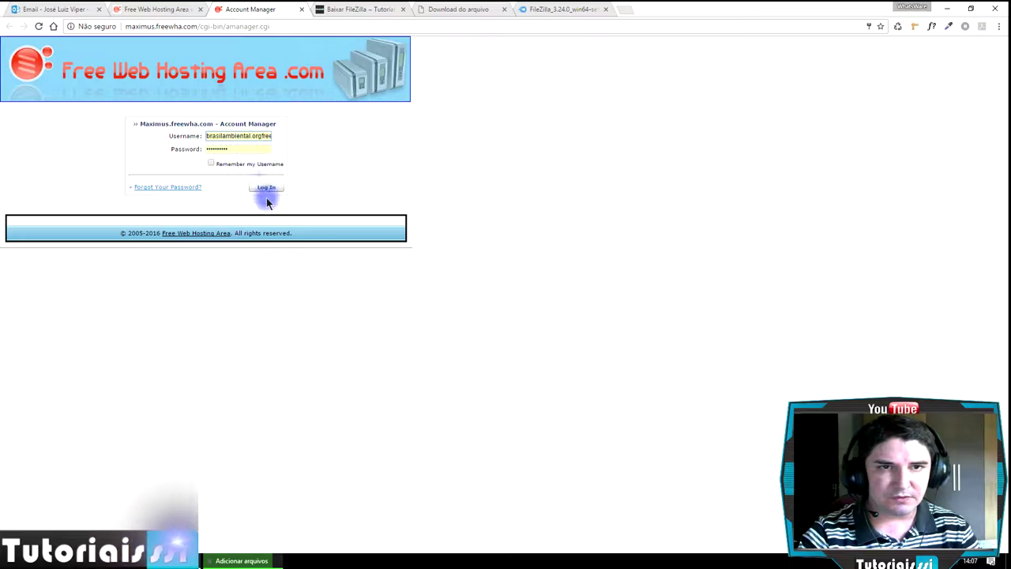
click(301, 8)
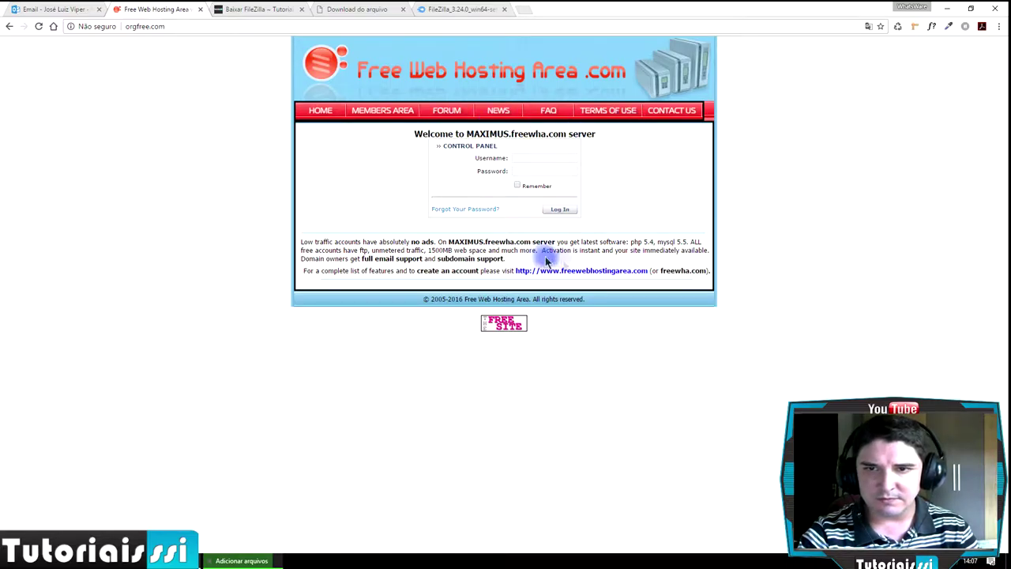
click(587, 271)
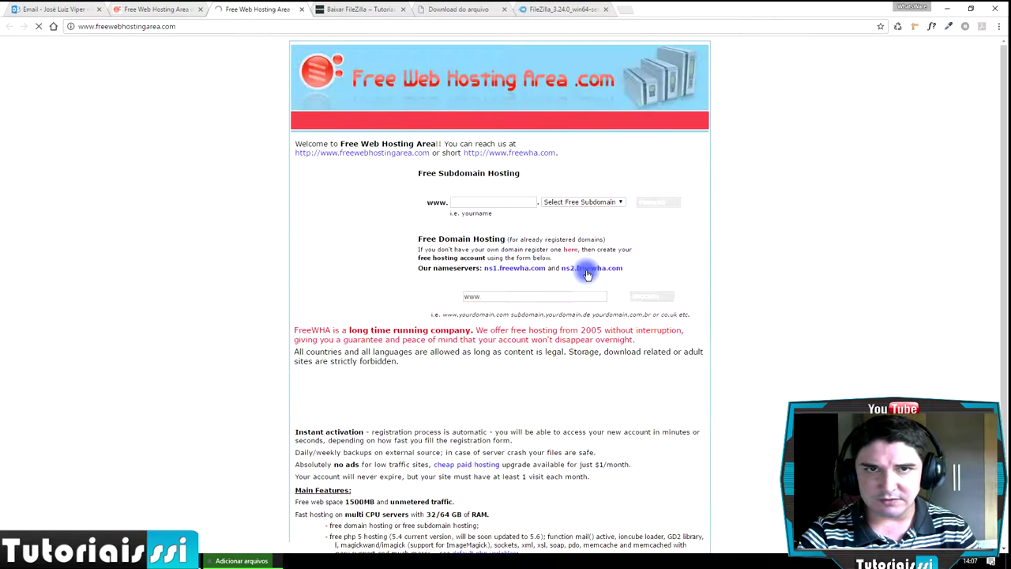
- Return to the Free Web Hosting Area homepage and look over its domain and subdomain options
click(155, 9)
click(252, 10)
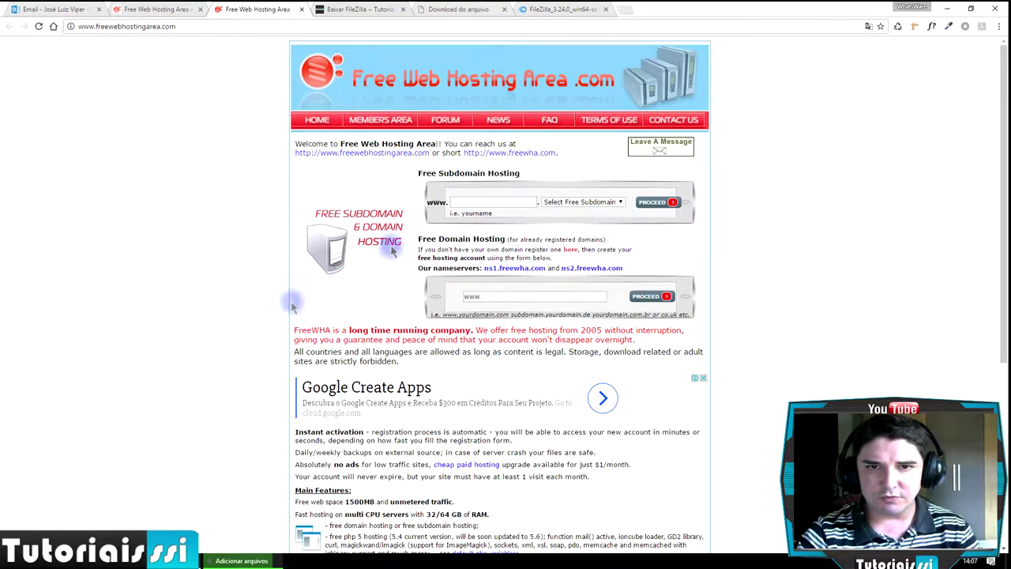
scroll(926, 272, down, 3)
scroll(925, 272, up, 3)
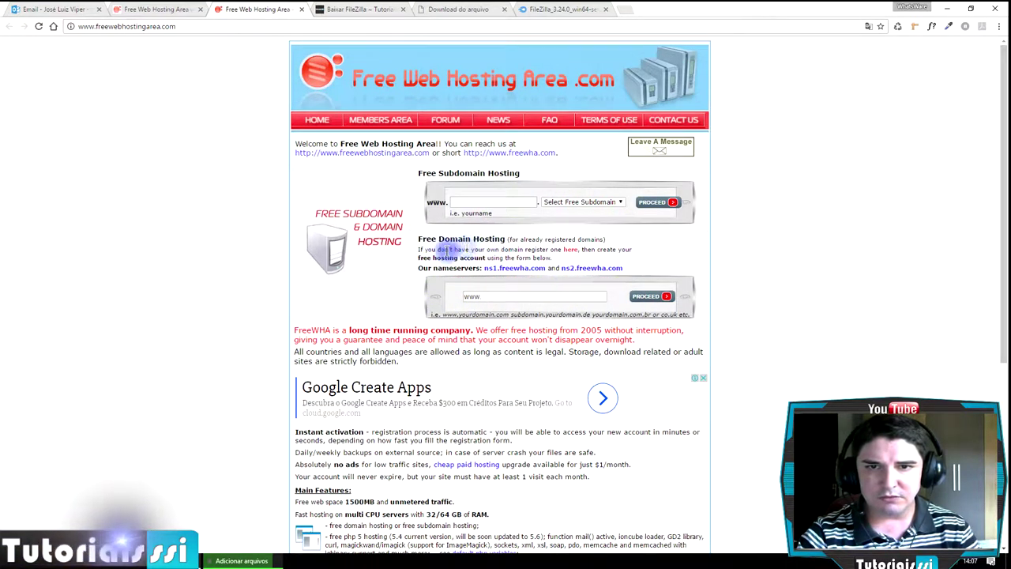
click(529, 300)
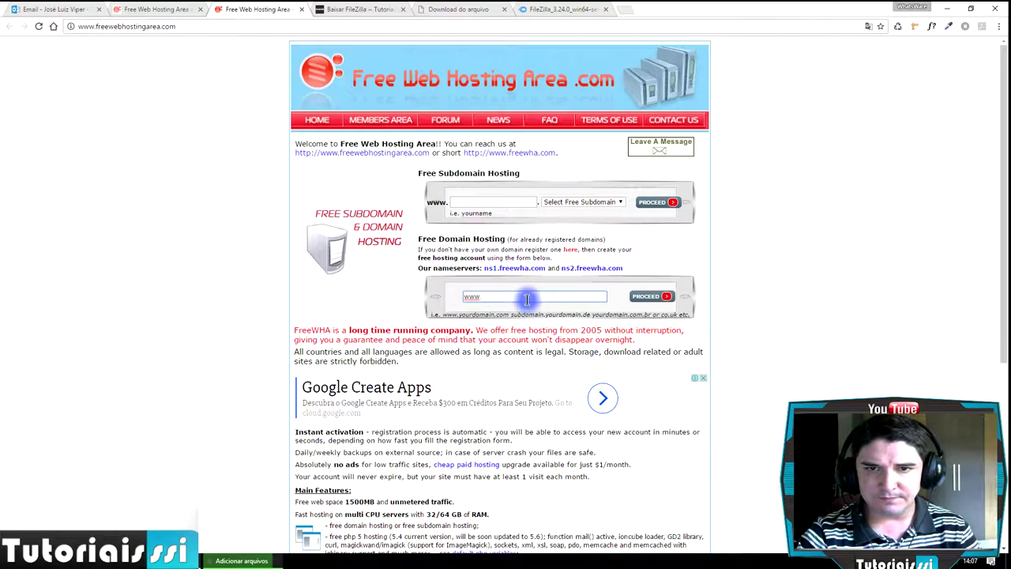
click(579, 203)
click(494, 203)
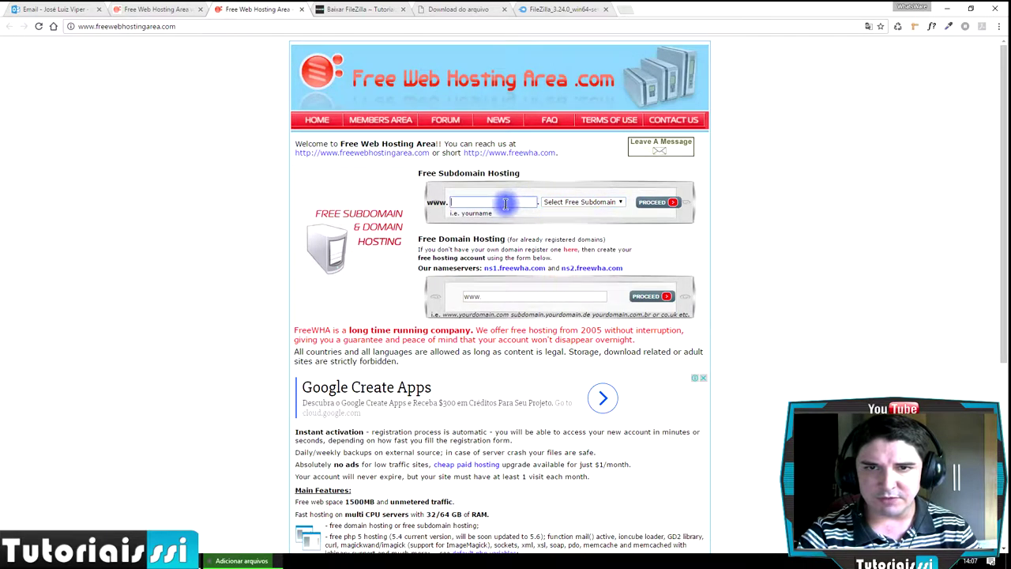
- Enter the subdomain tutoriais-ssi, choose orgfree.com and submit the request
click(485, 203)
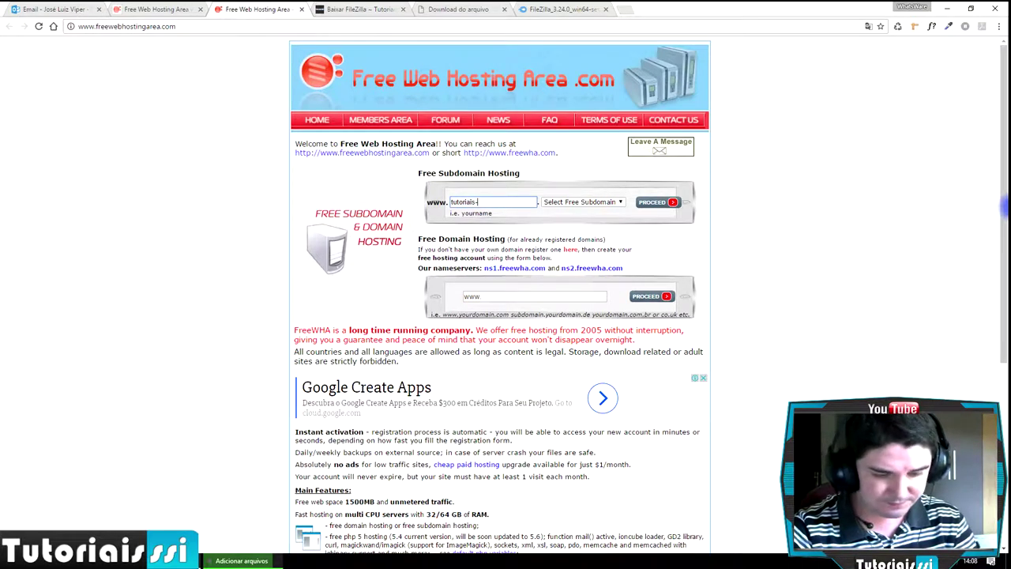
text(i)
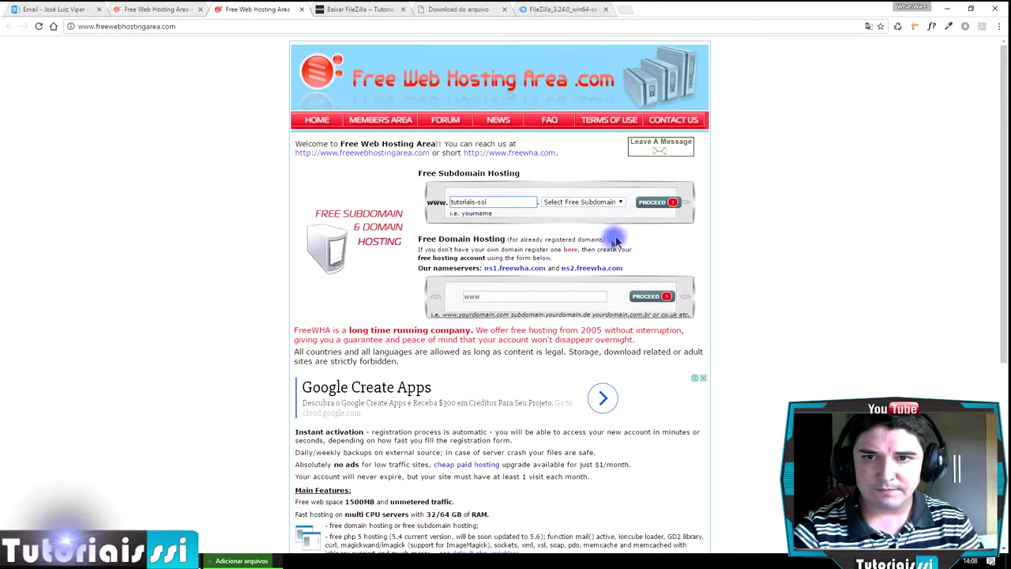
click(609, 202)
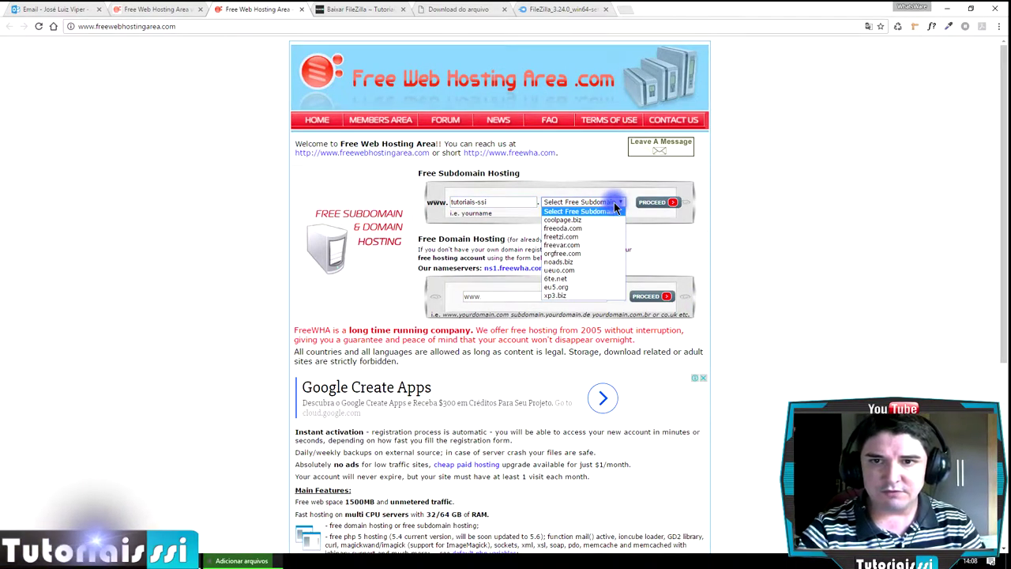
click(572, 254)
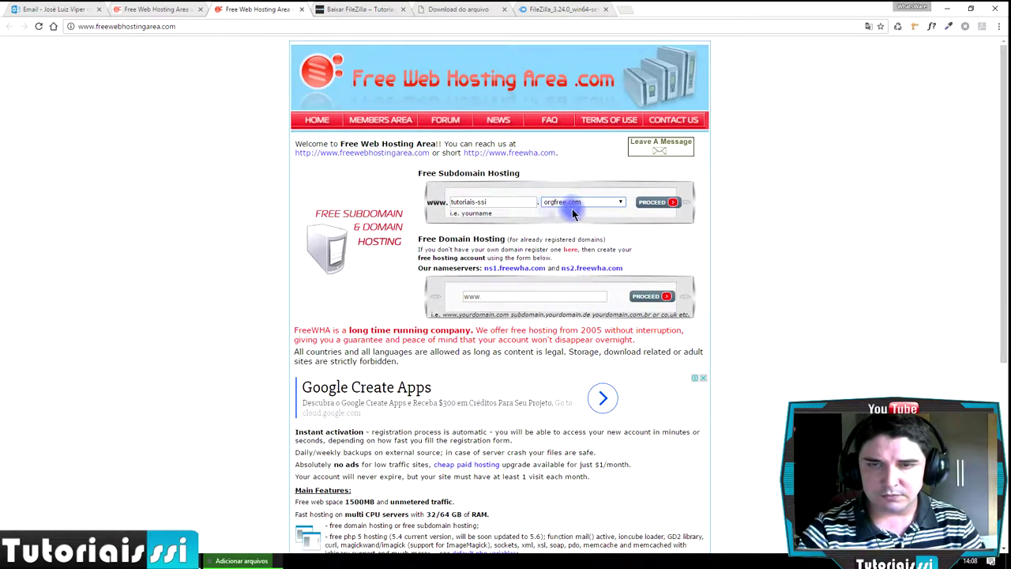
click(620, 202)
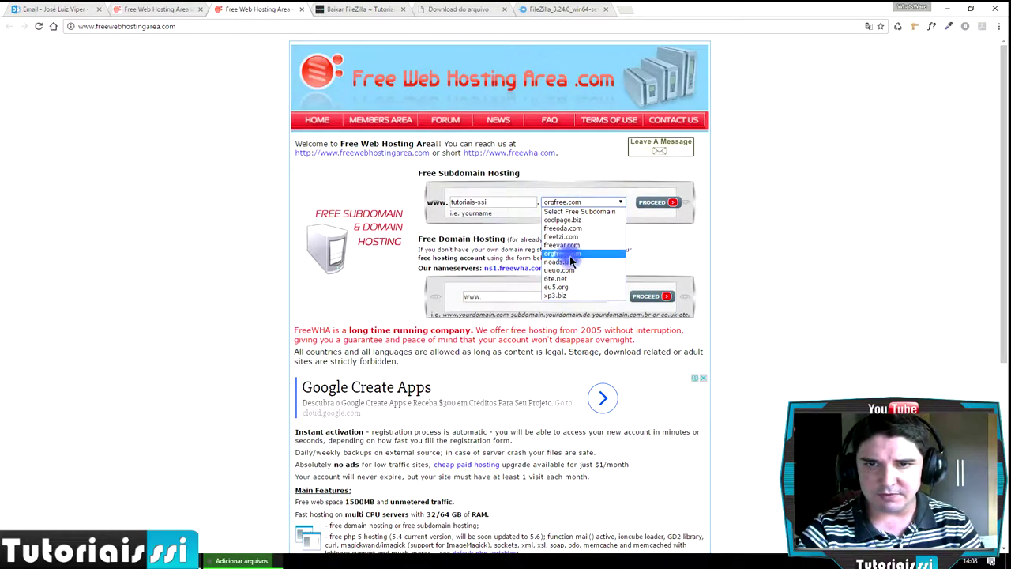
click(758, 220)
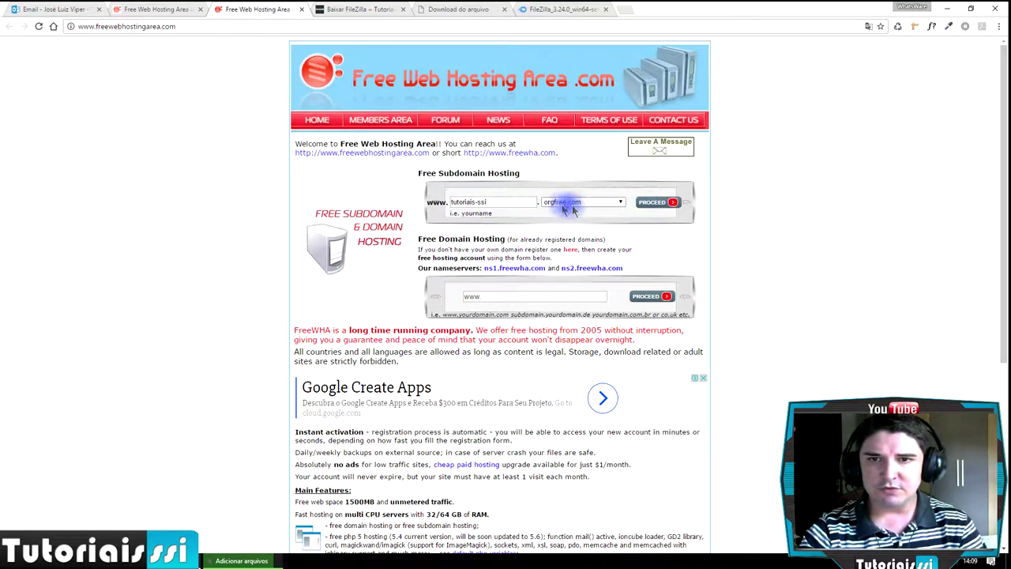
click(654, 206)
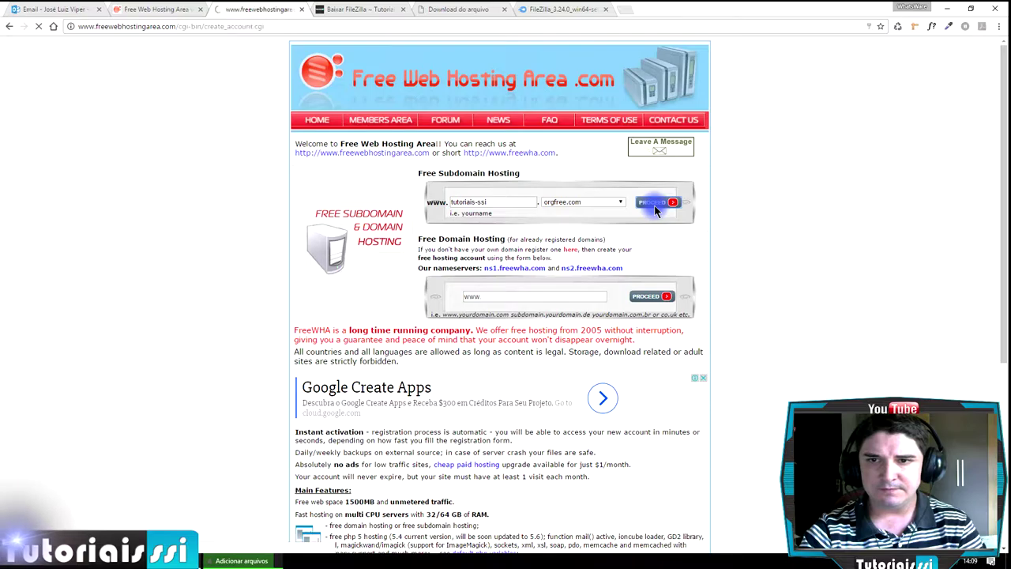
- Enter the account e-mail and password twice, accept the service agreement and create the hosting account
click(146, 149)
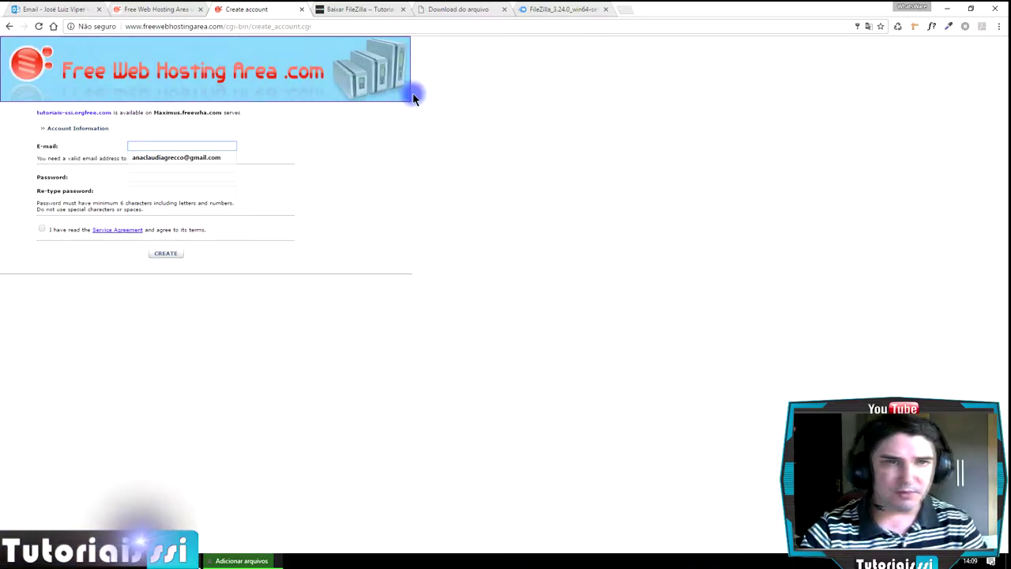
text(pro)
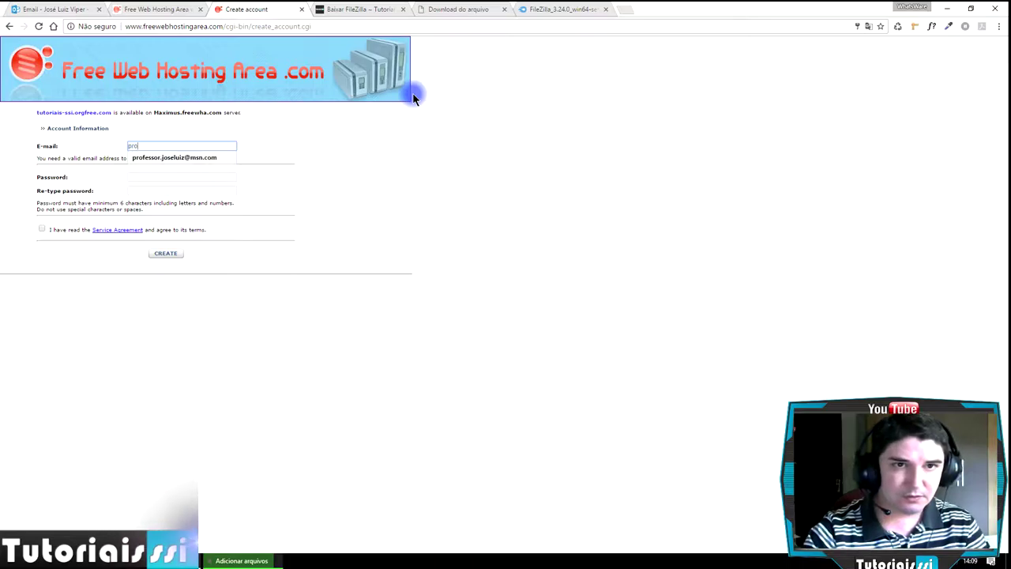
click(209, 160)
click(197, 178)
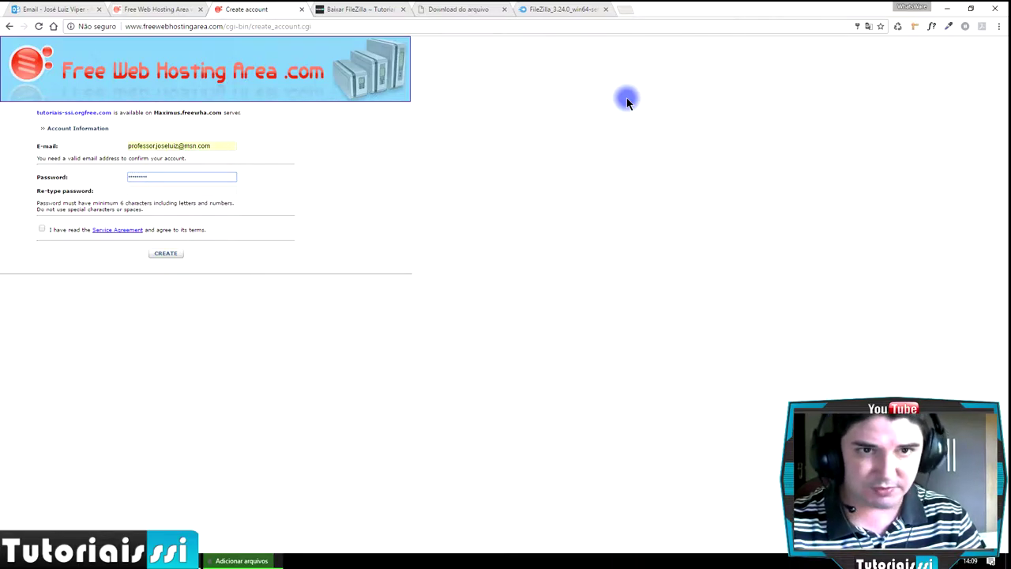
key(Tab)
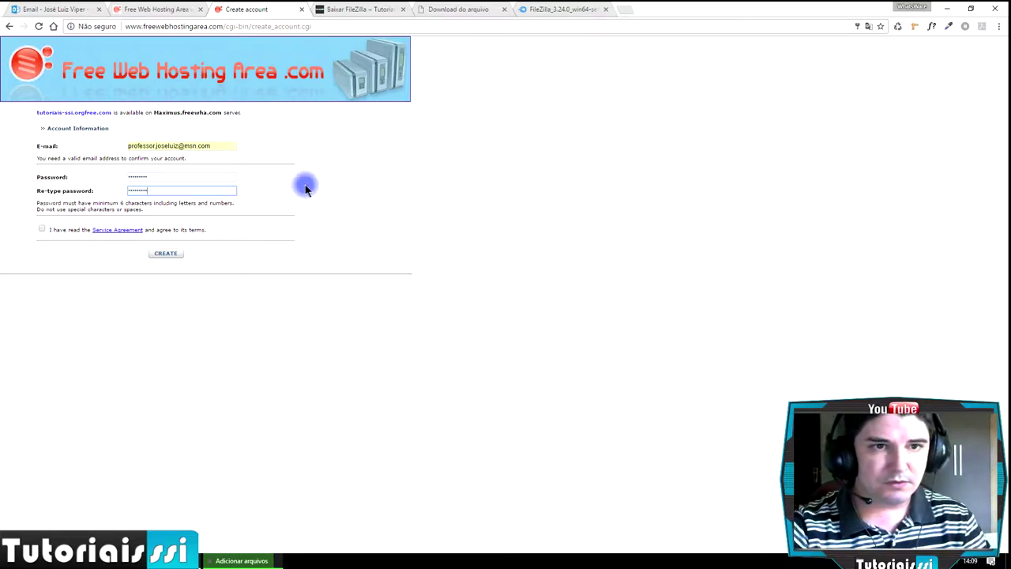
click(42, 230)
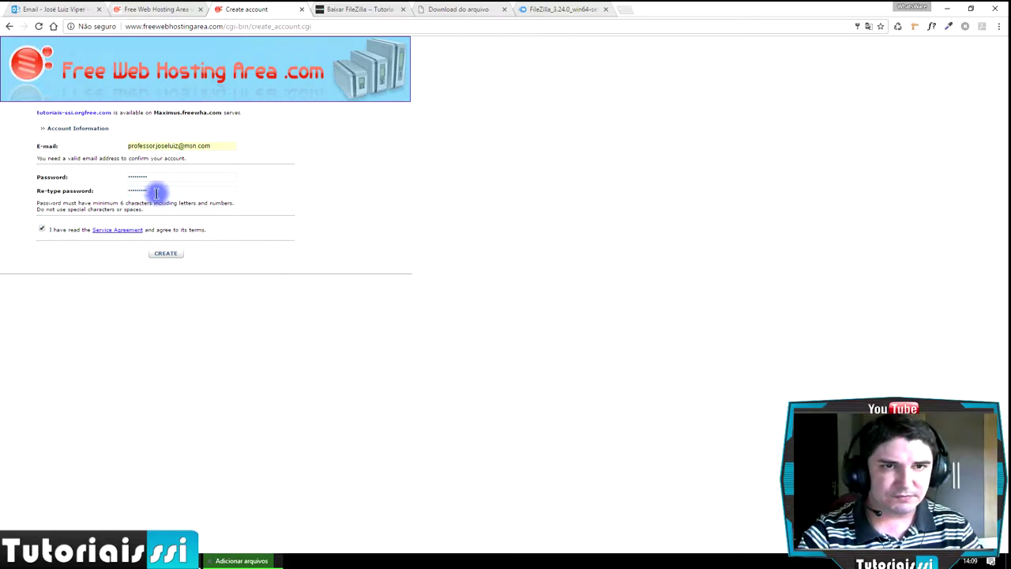
click(166, 257)
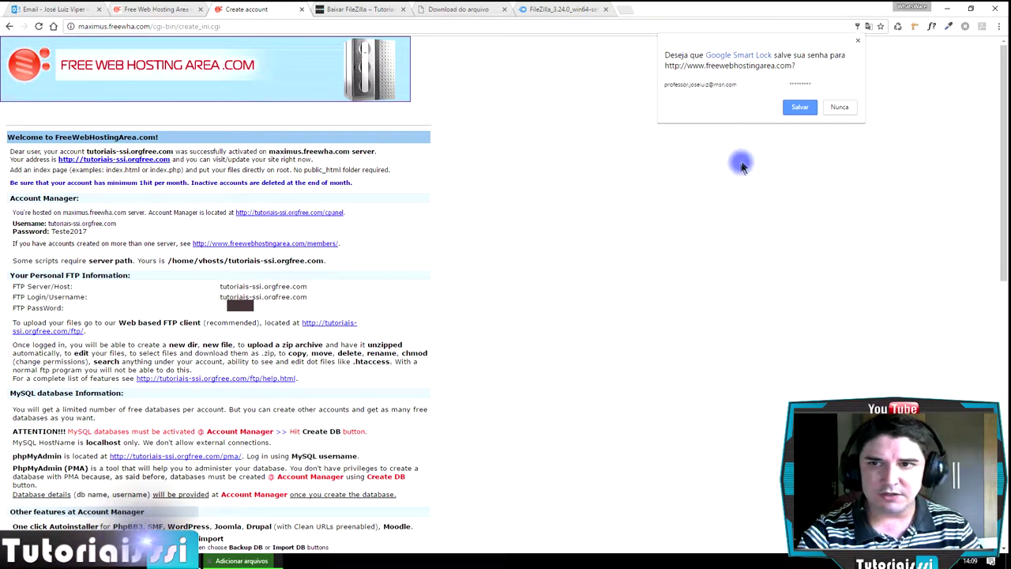
- Save the password via Smart Lock, highlight the FTP username tutoriais-ssi.orgfree.com, then open Windows search
click(800, 108)
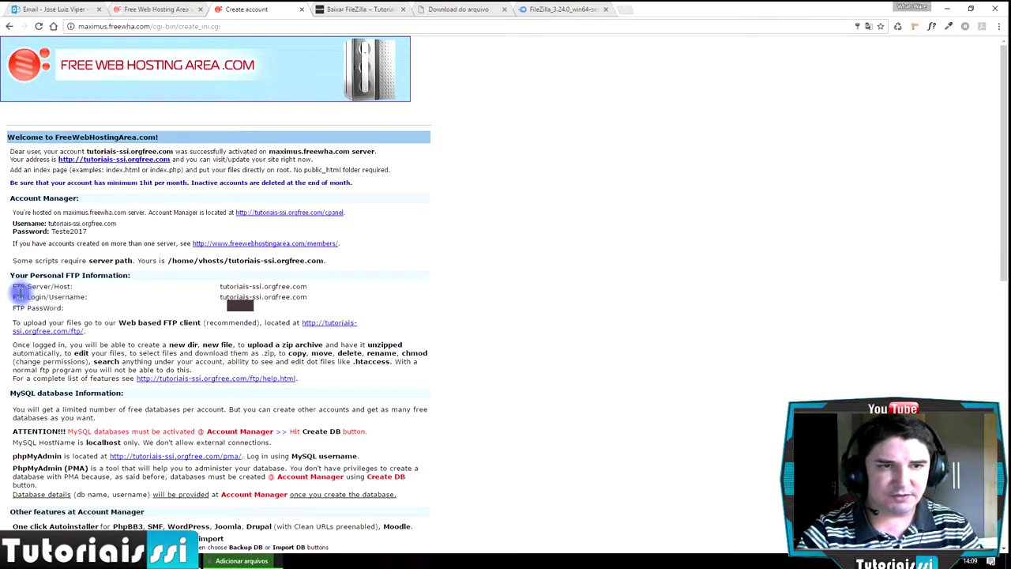
drag(12, 286, 72, 288)
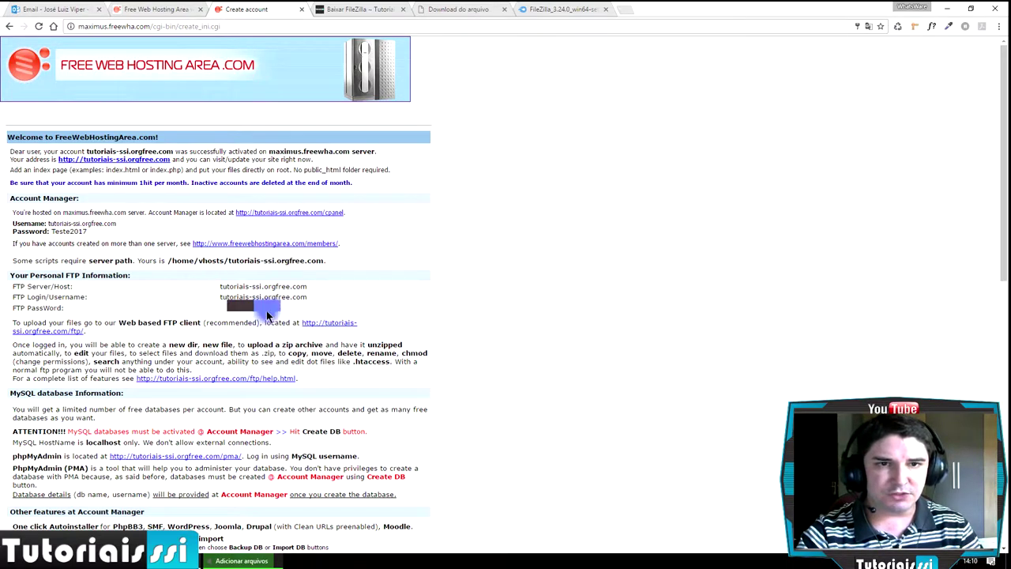
drag(274, 312, 10, 276)
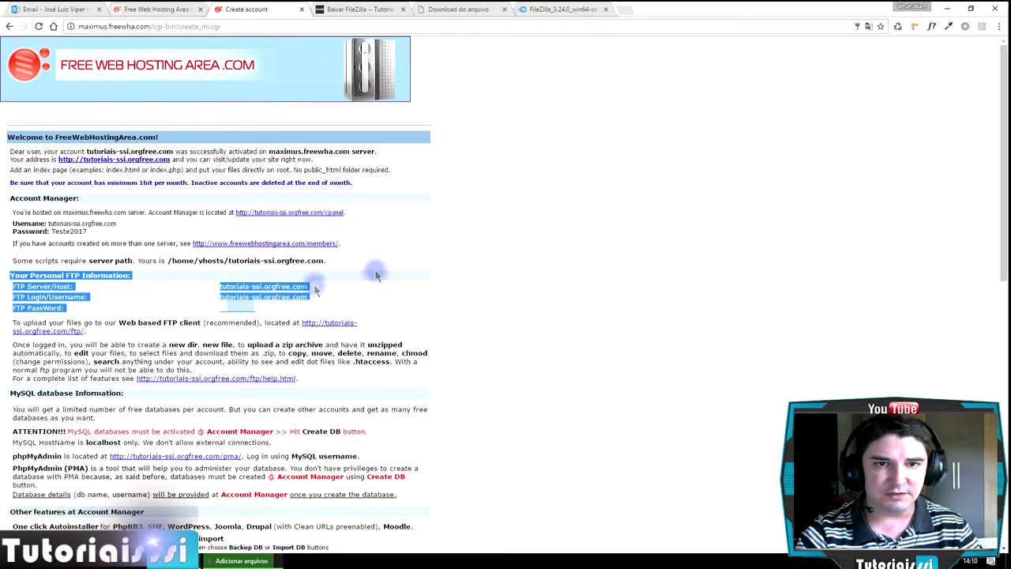
click(672, 166)
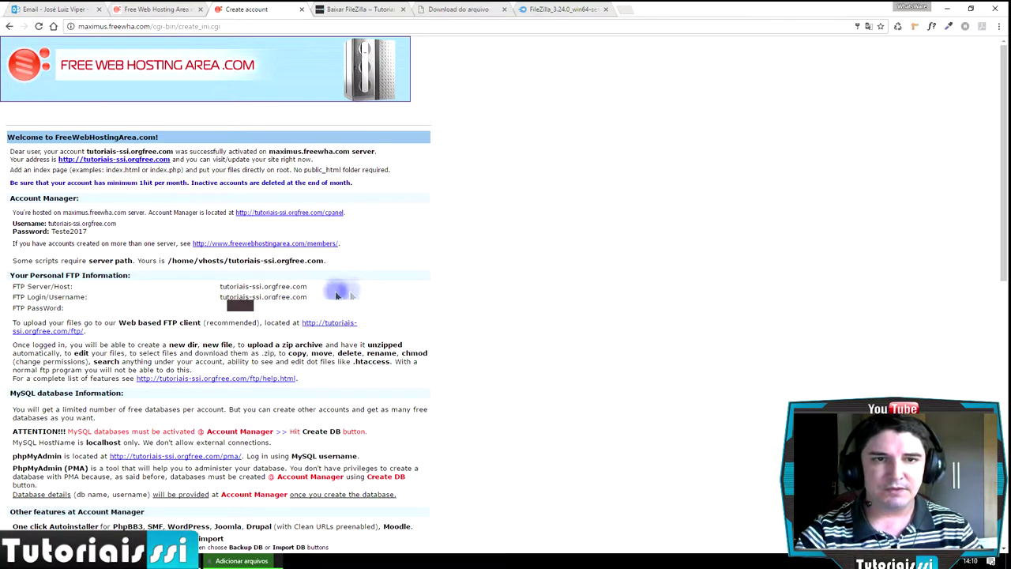
drag(262, 311, 5, 285)
click(578, 259)
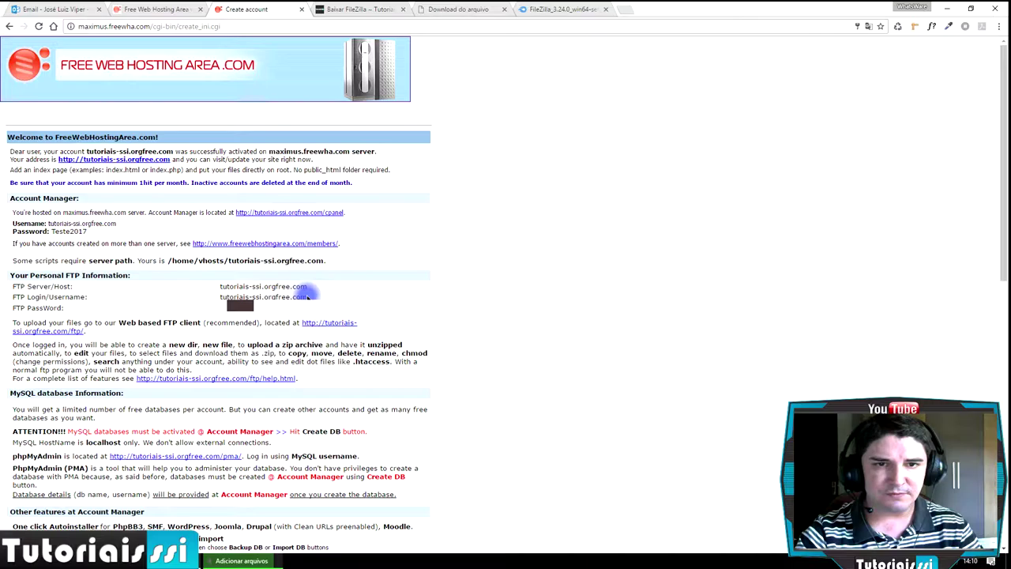
drag(309, 294, 205, 296)
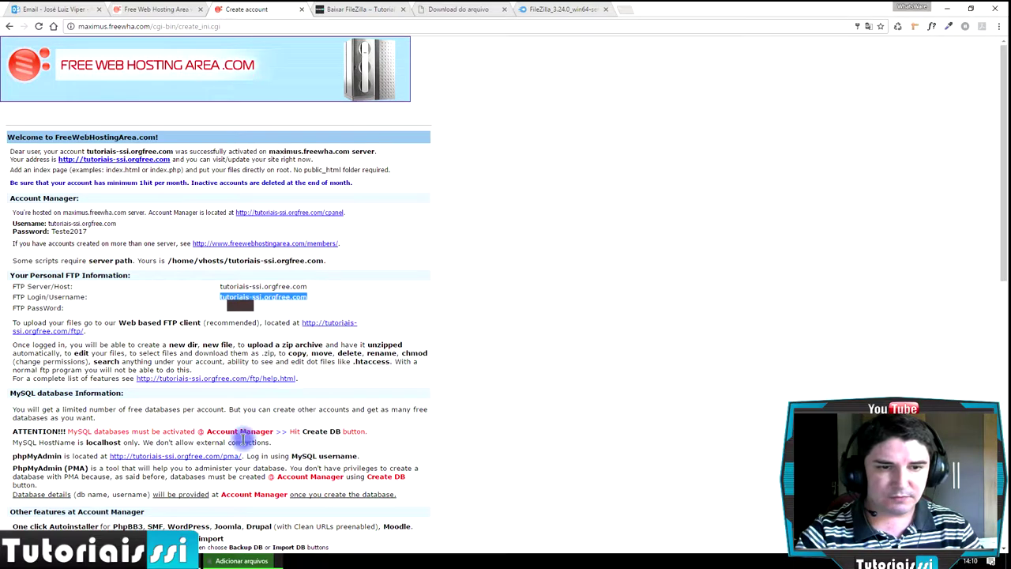
key(super)
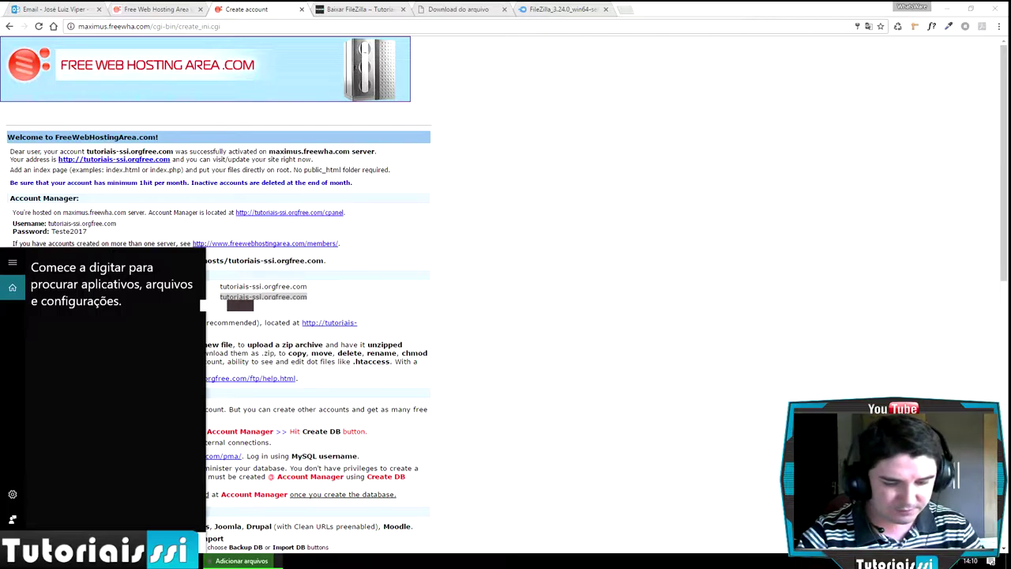
- Launch FileZilla from Start search ('fi') and open Arquivo > Gerenciador de Sites
text(fi)
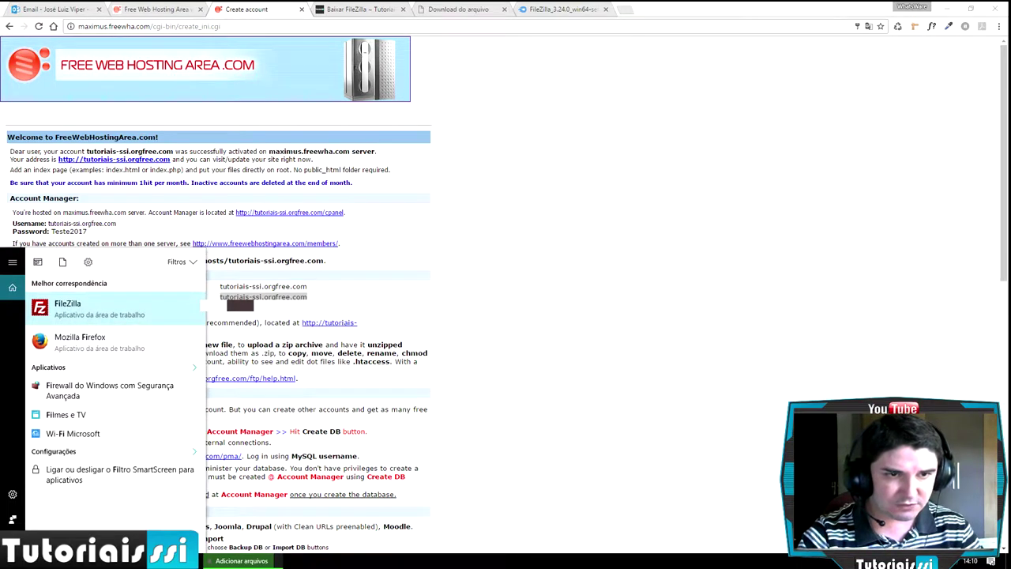
click(68, 308)
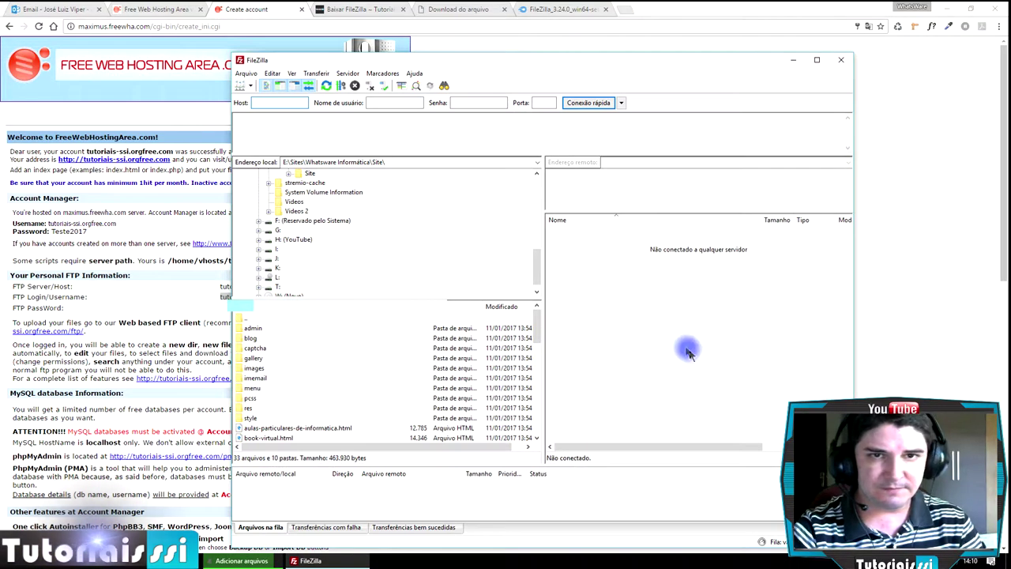
click(247, 73)
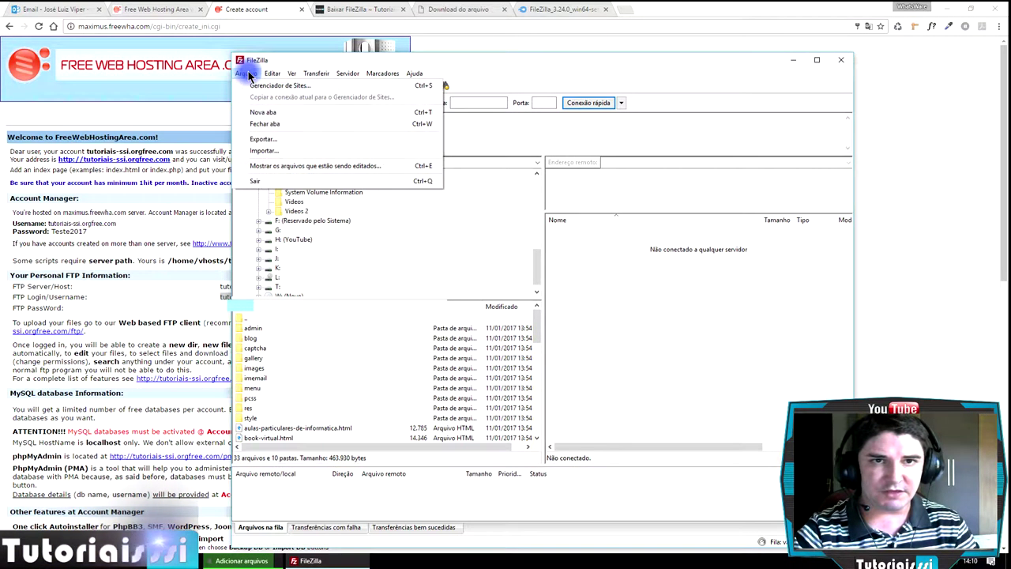
click(281, 85)
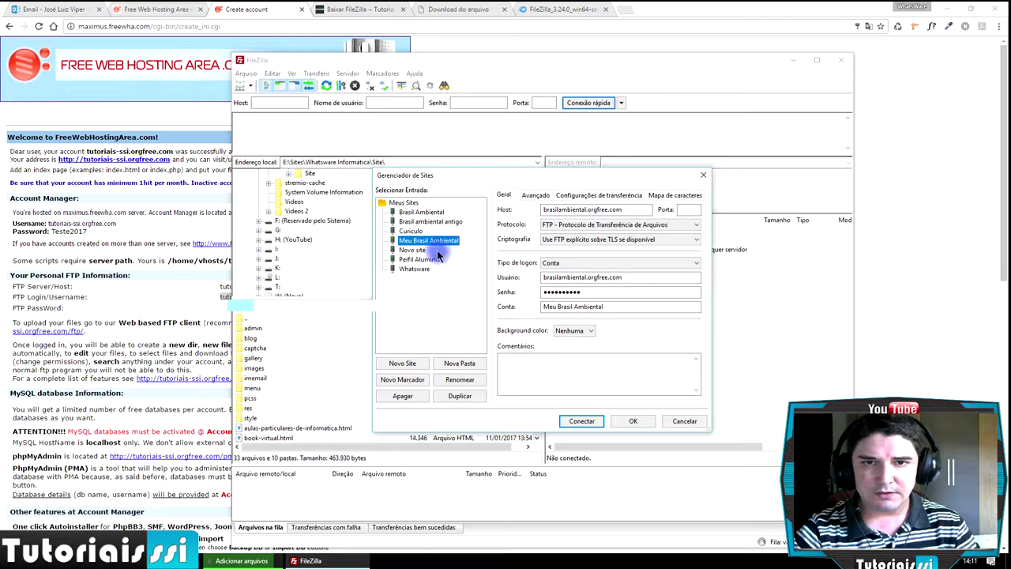
- Add a new site named Tutoriais SSI and fill its host with the copied tutoriais-ssi.orgfree.com address
click(413, 366)
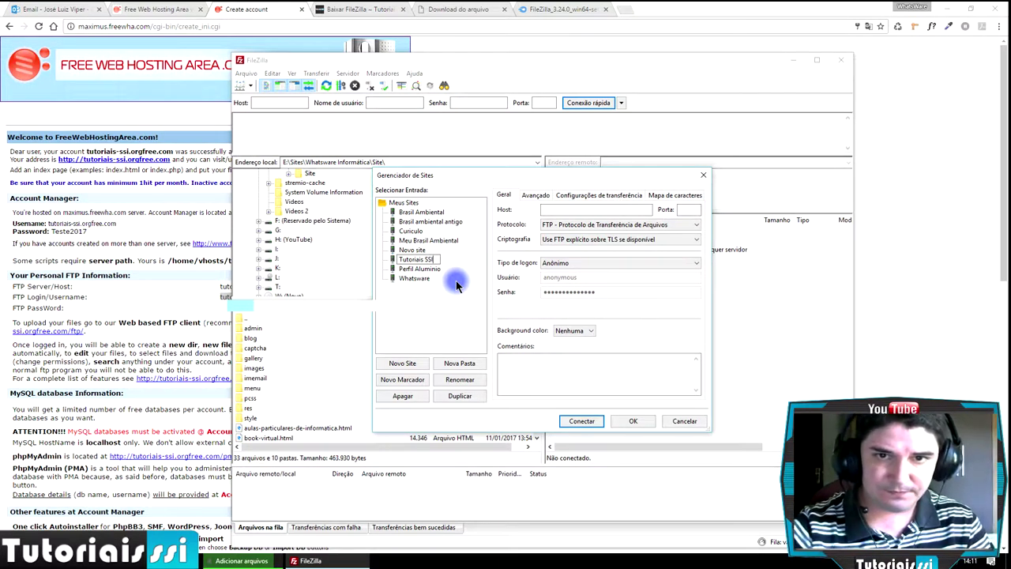
key(Return)
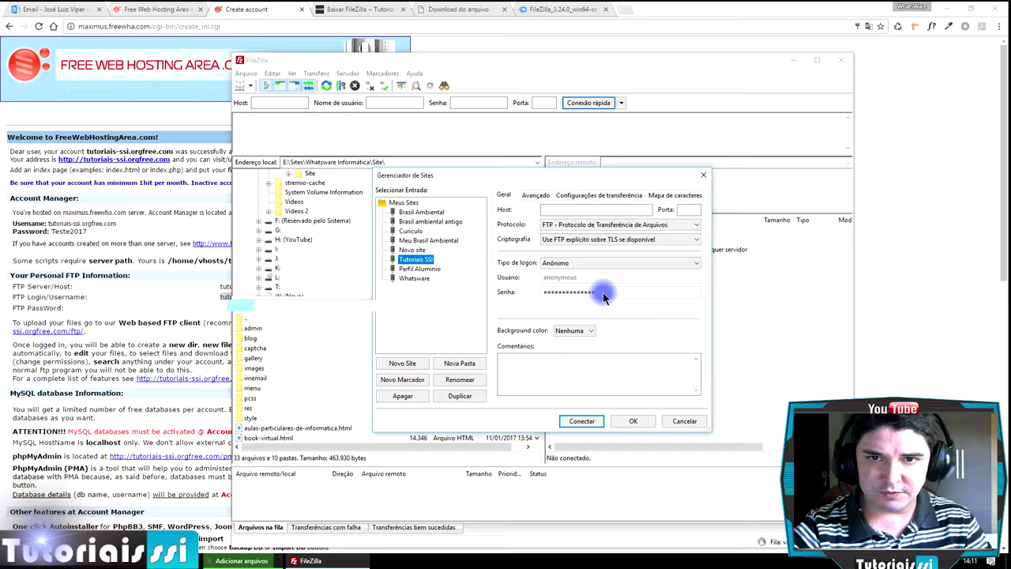
click(625, 209)
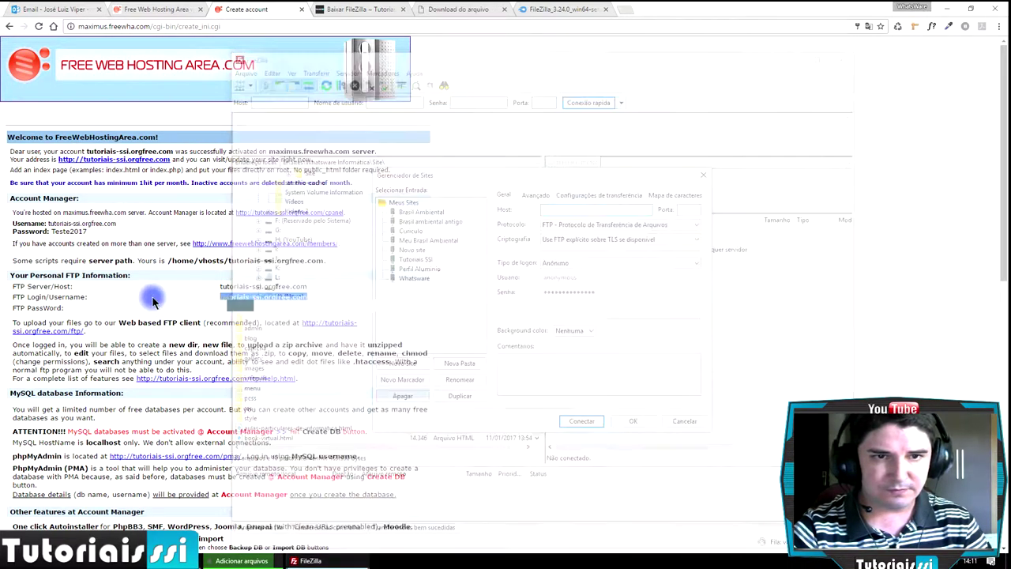
drag(202, 306, 316, 289)
right_click(303, 290)
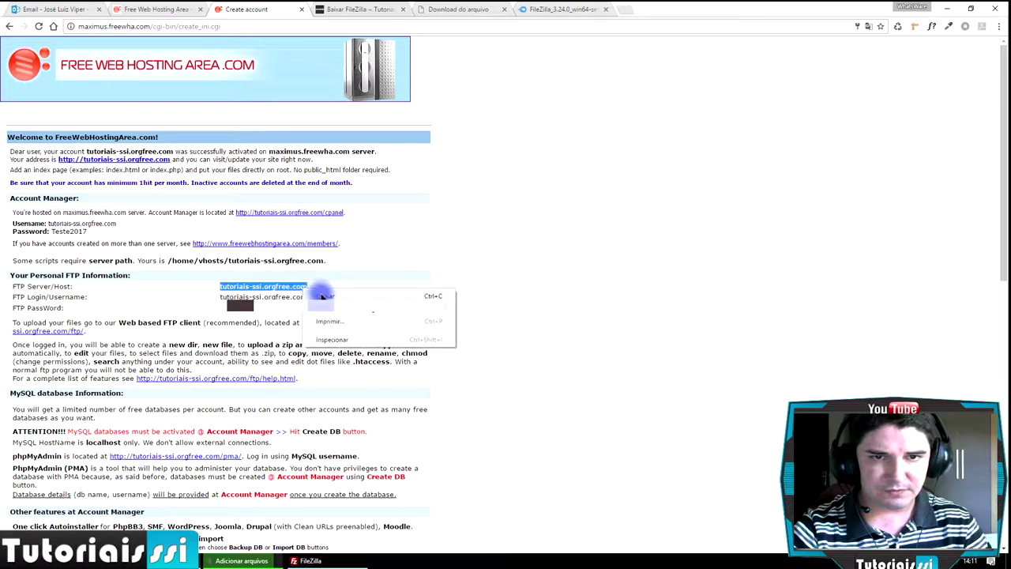
click(324, 296)
click(311, 561)
click(575, 208)
drag(575, 209, 549, 210)
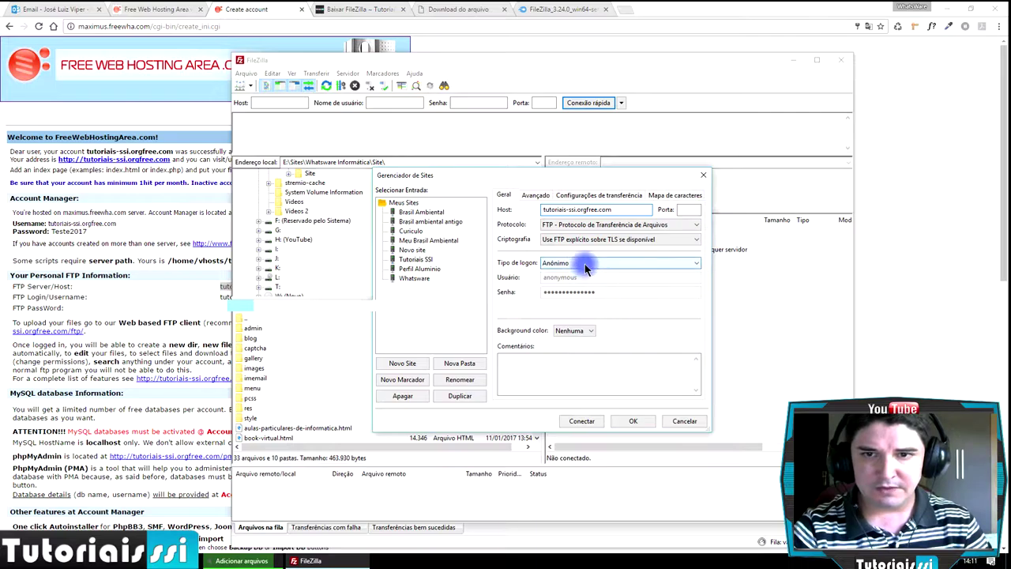
- Set logon type to Conta, paste username tutoriais-ssi.orgfree.com and enter the account password
click(561, 265)
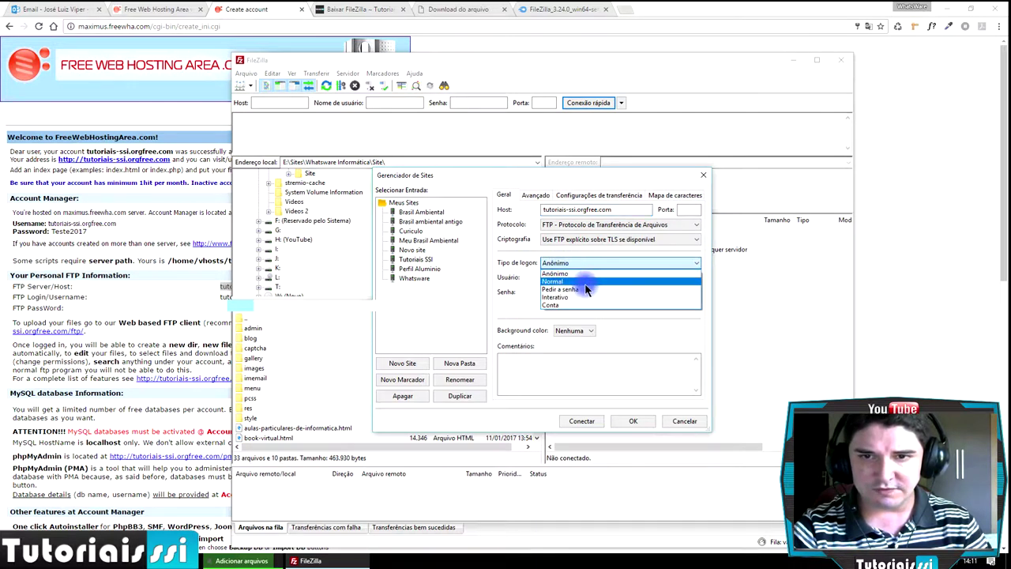
click(575, 307)
double_click(557, 277)
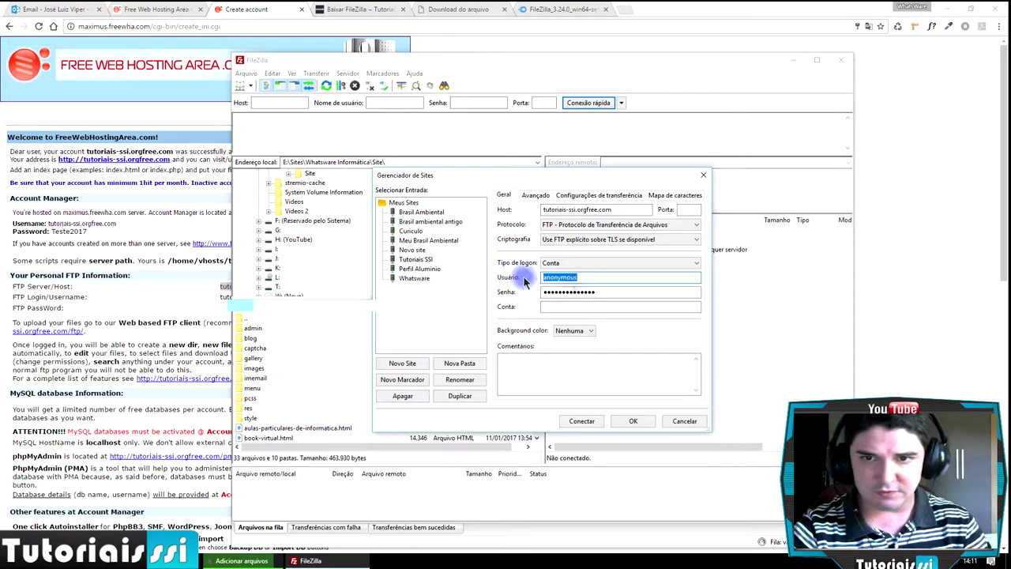
key(ctrl+v)
double_click(623, 294)
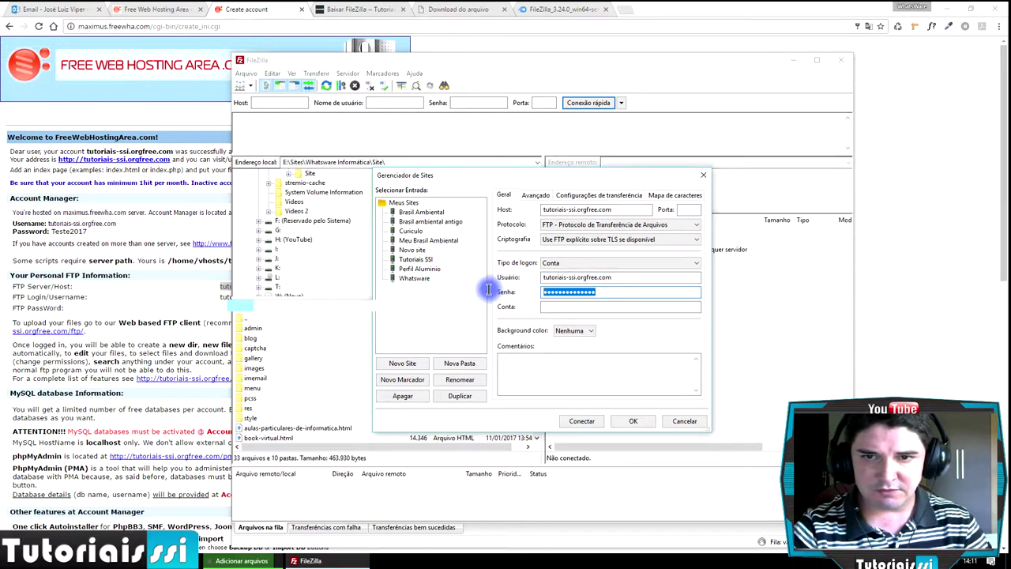
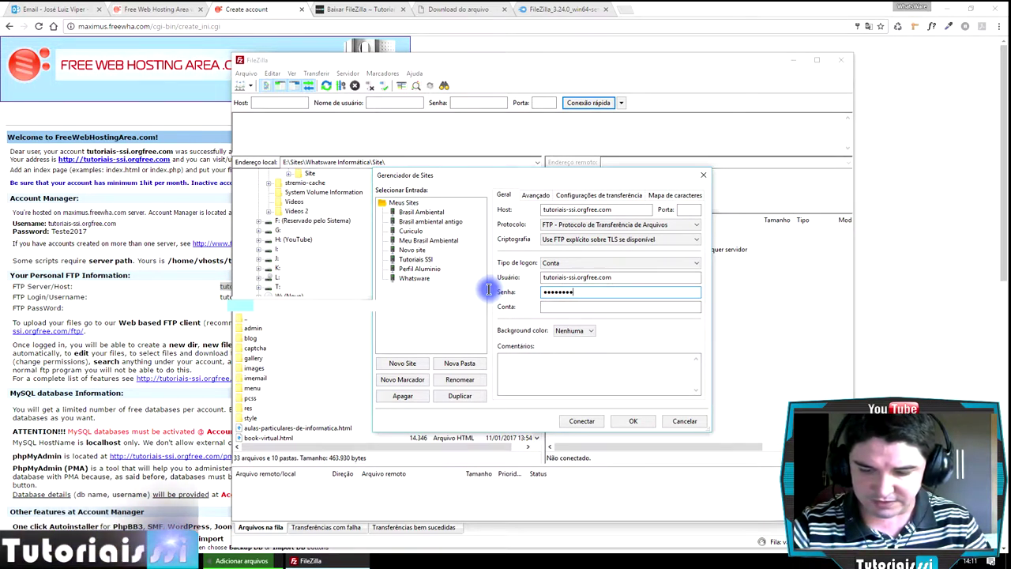
click(587, 305)
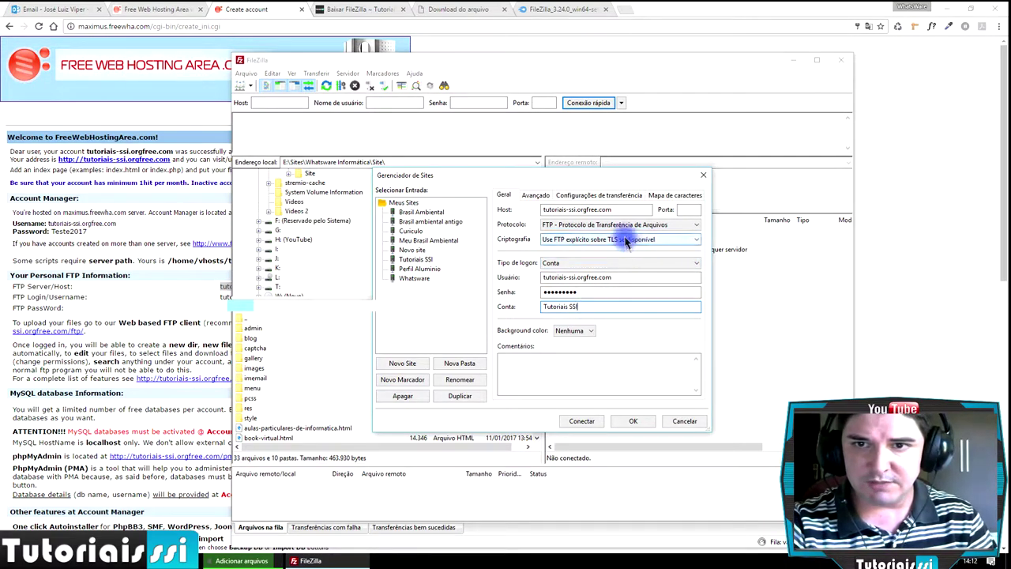
drag(613, 208, 514, 205)
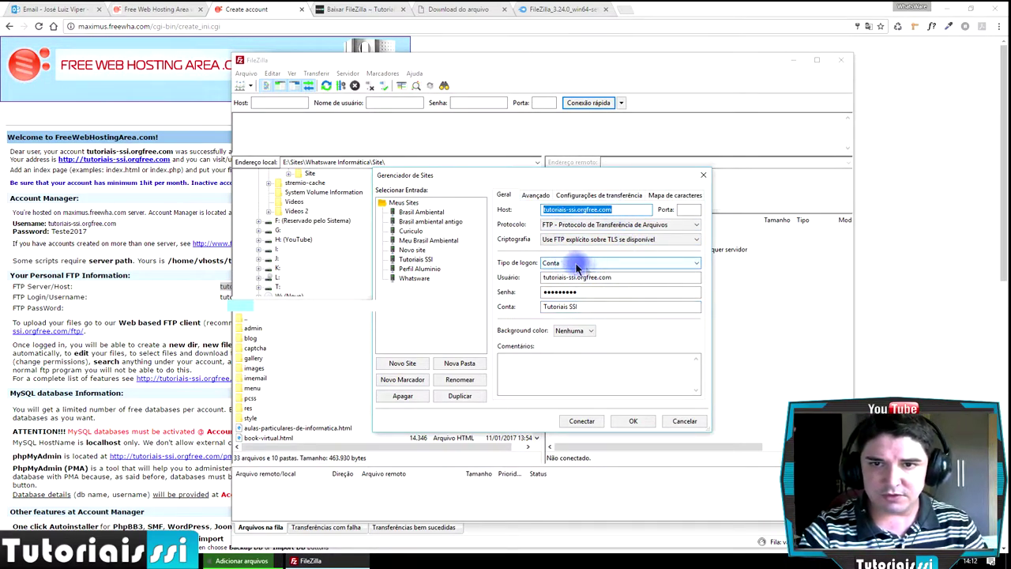
drag(621, 277, 531, 284)
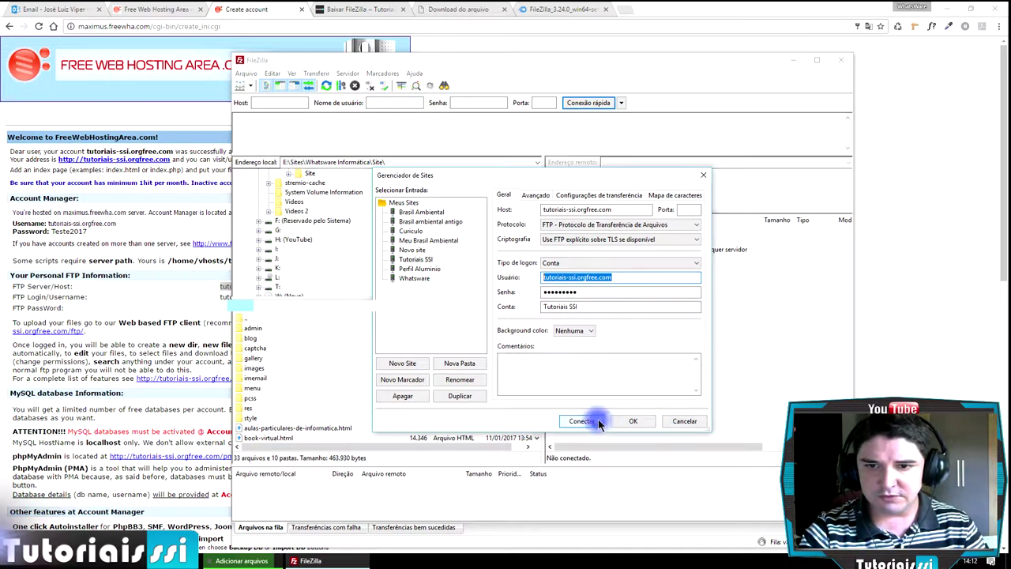
- Save the site settings with OK and connect to Tutoriais SSI from the saved-sites dropdown
click(634, 420)
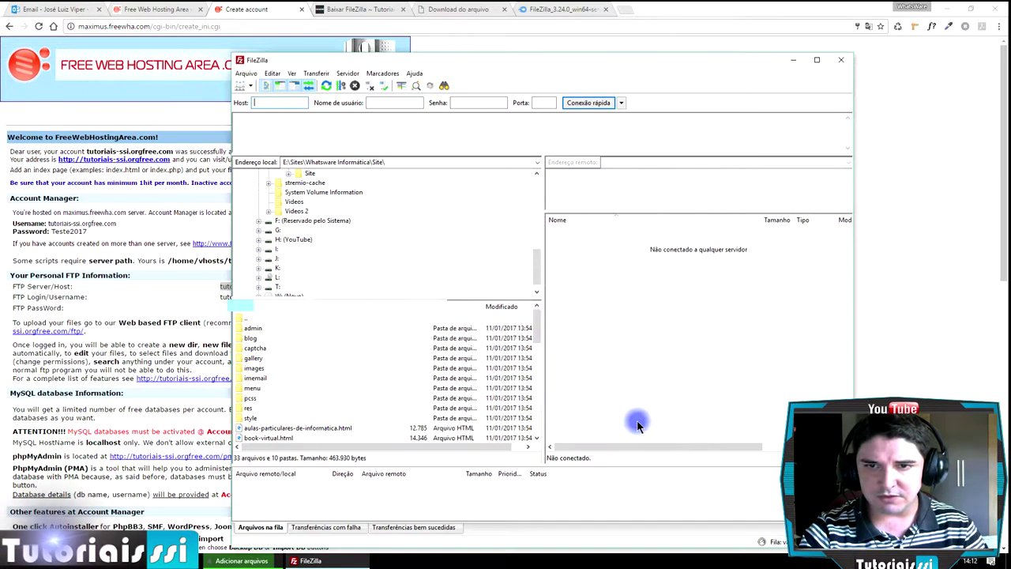
click(251, 86)
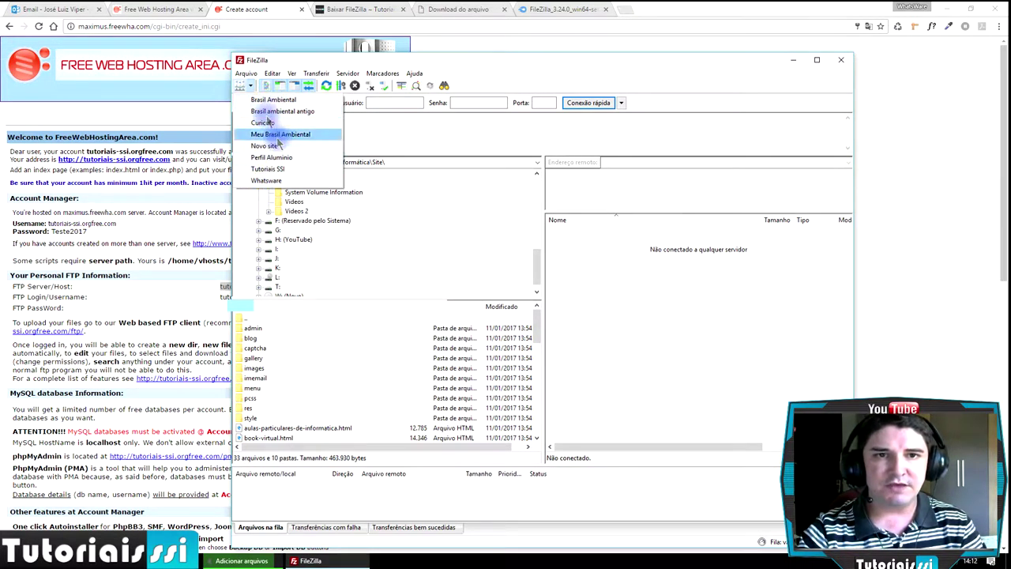
click(278, 173)
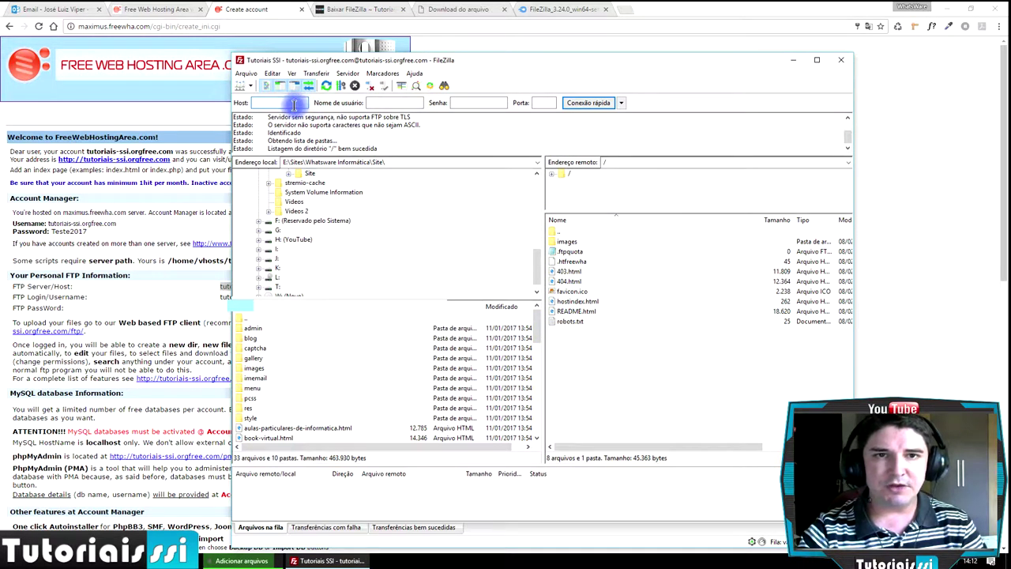
- Connect to the Whatsware saved site from the Site Manager dropdown
click(395, 102)
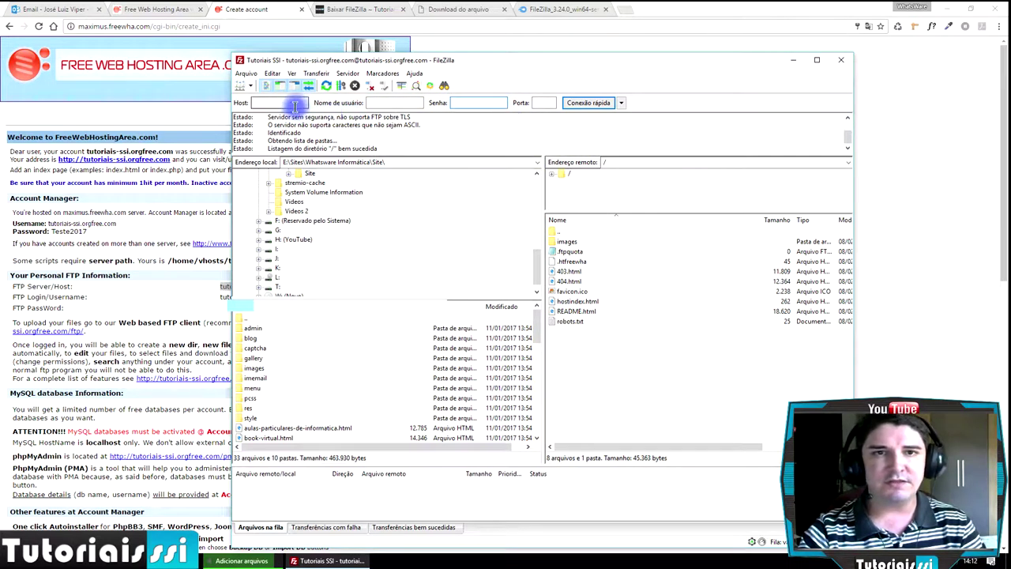
click(248, 74)
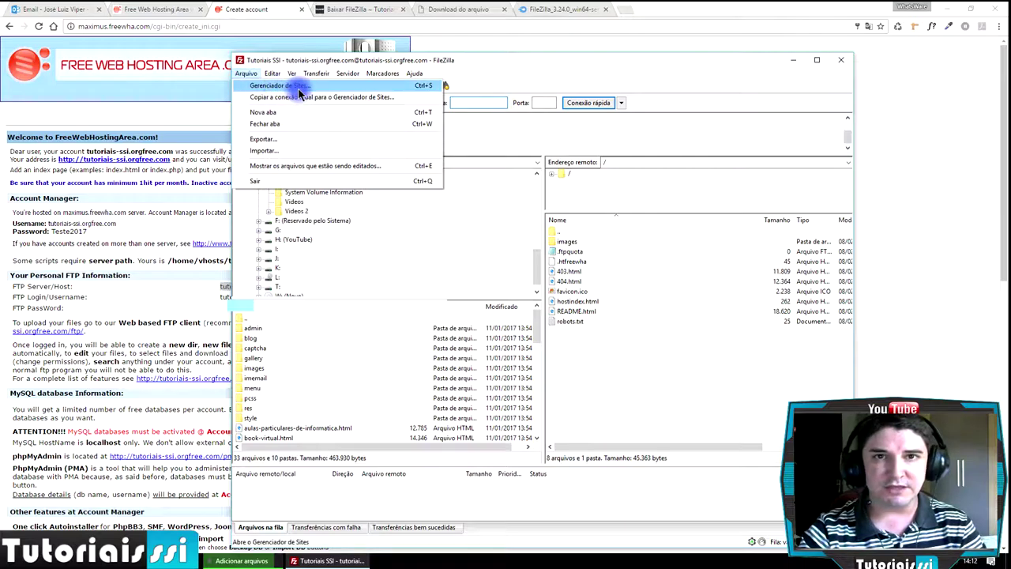
click(484, 85)
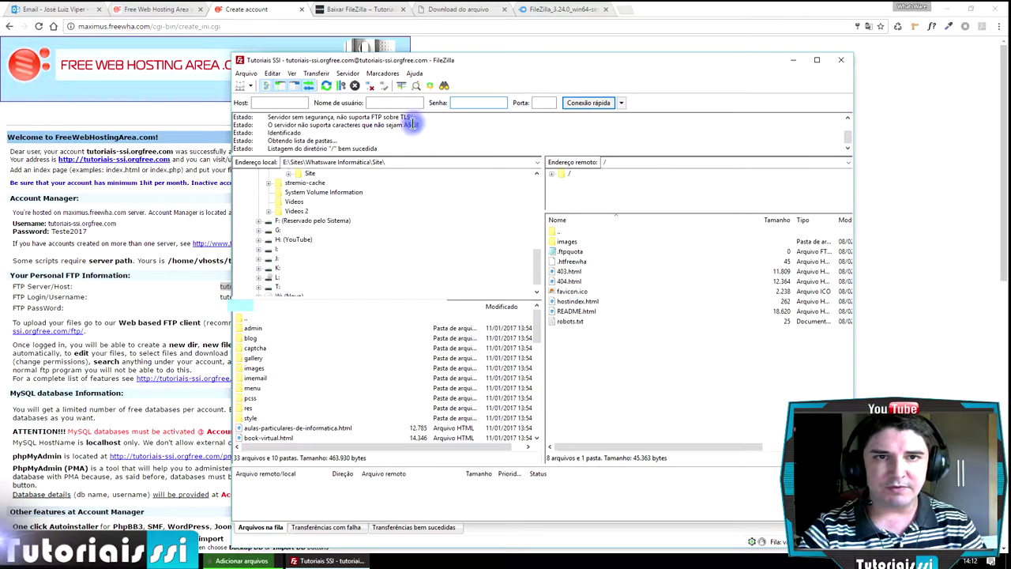
click(240, 86)
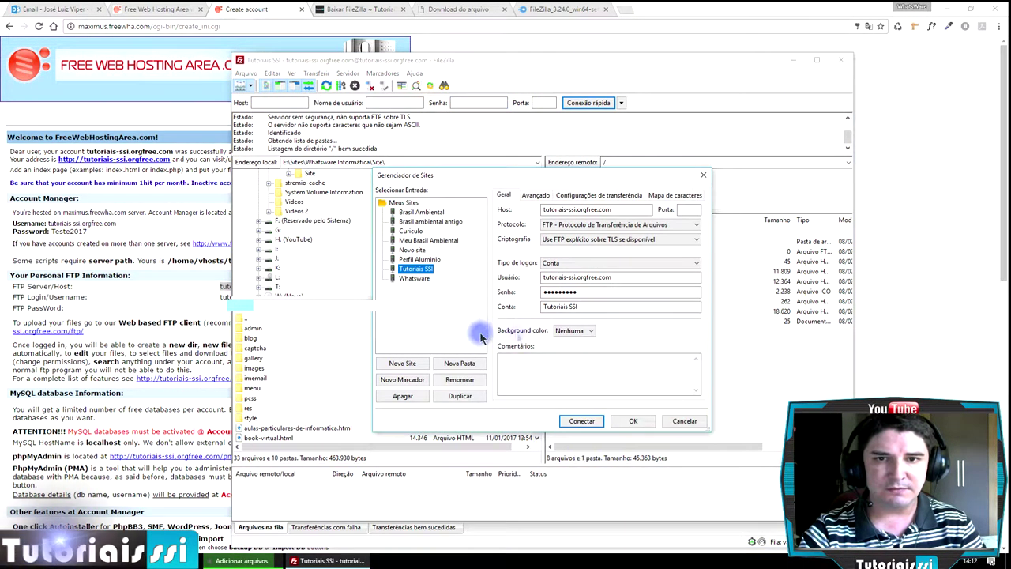
click(682, 421)
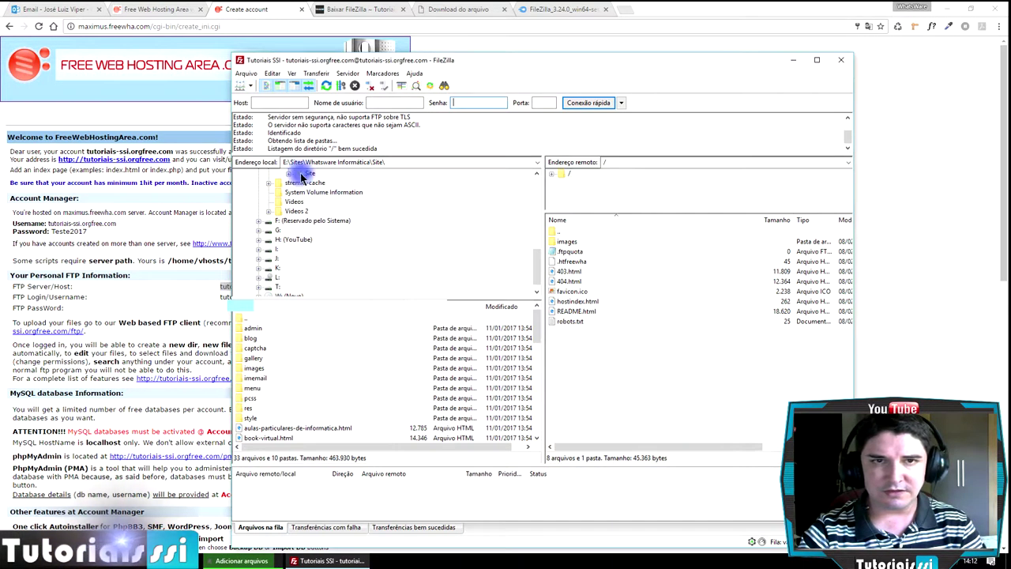
click(251, 86)
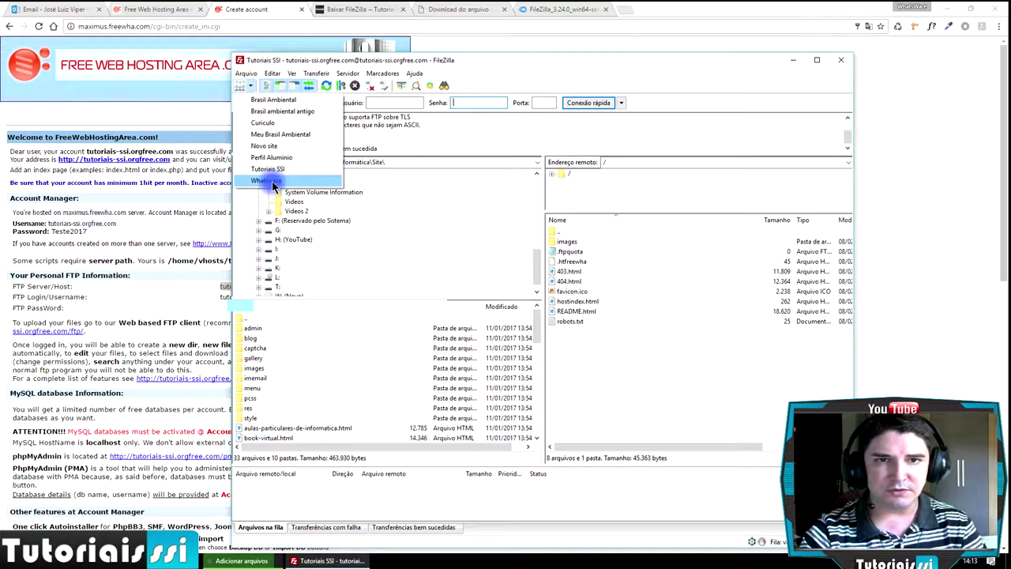
click(269, 181)
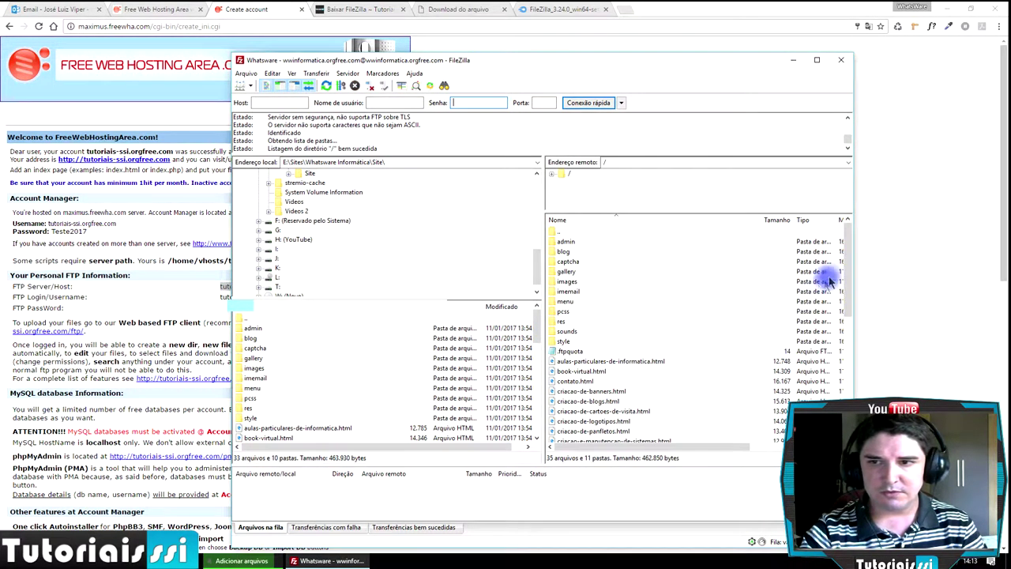
drag(849, 247, 849, 223)
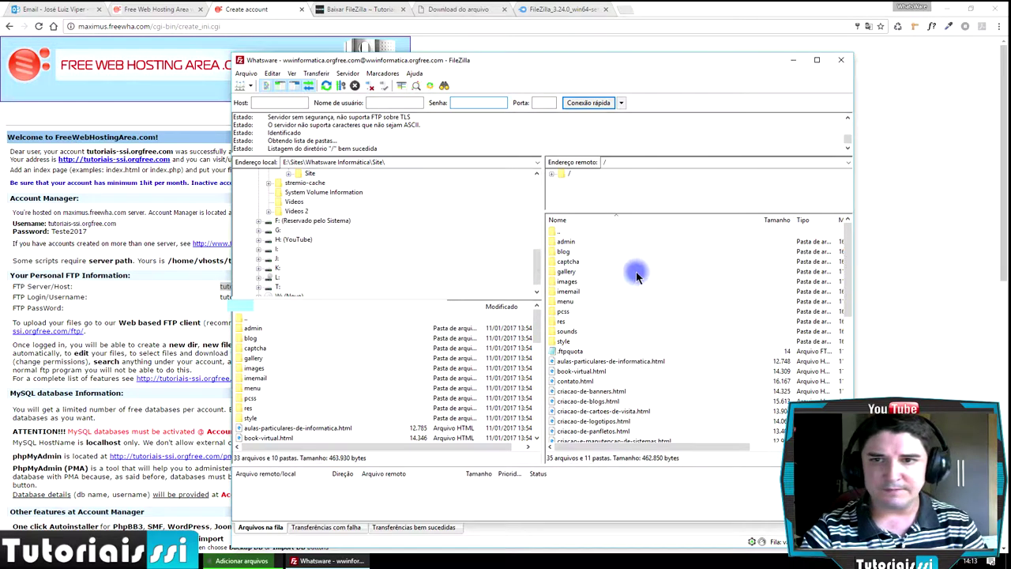
- Reconnect to Tutoriais SSI and maximize the FileZilla window
click(251, 85)
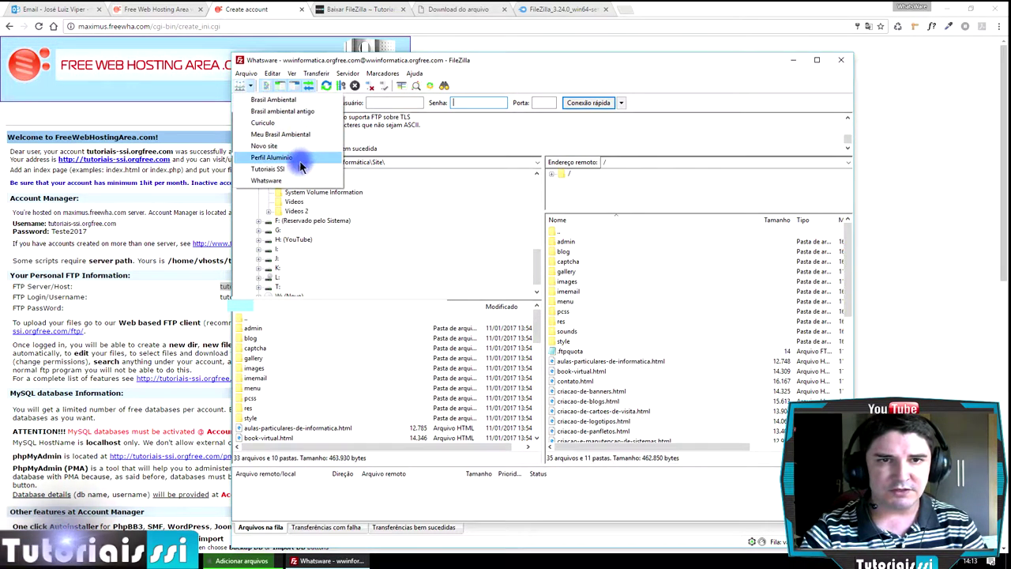
click(263, 169)
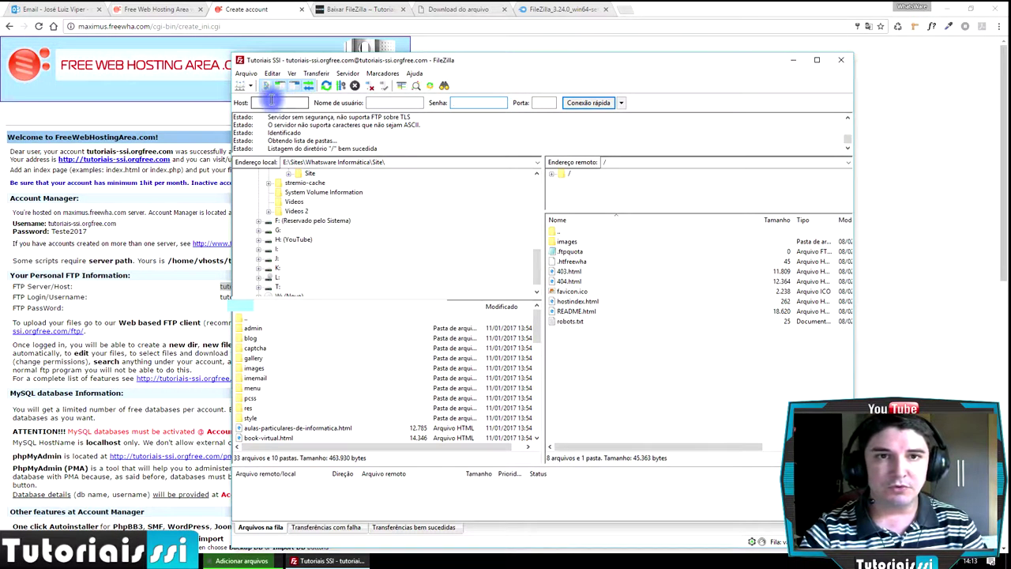
click(252, 86)
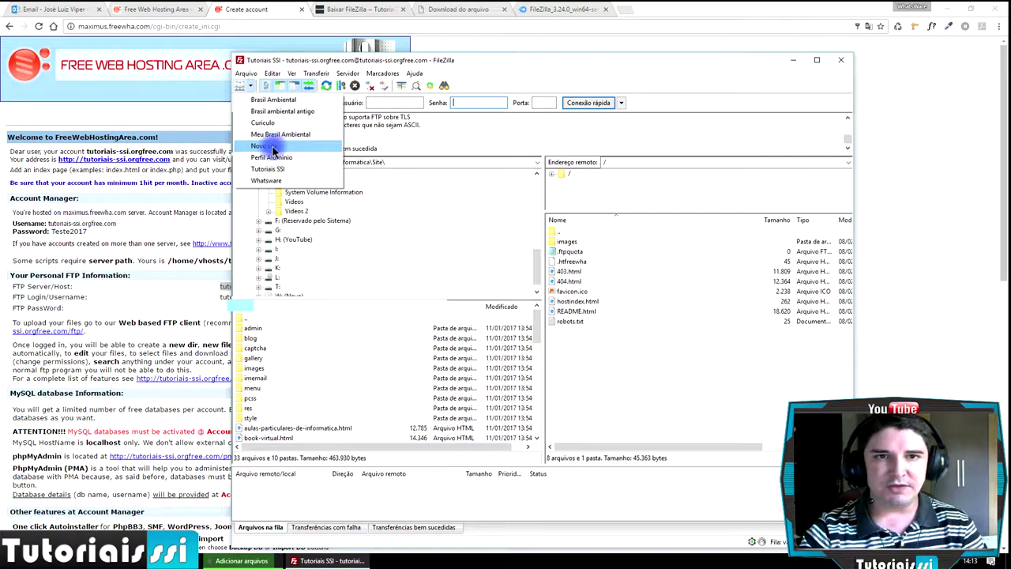
double_click(474, 71)
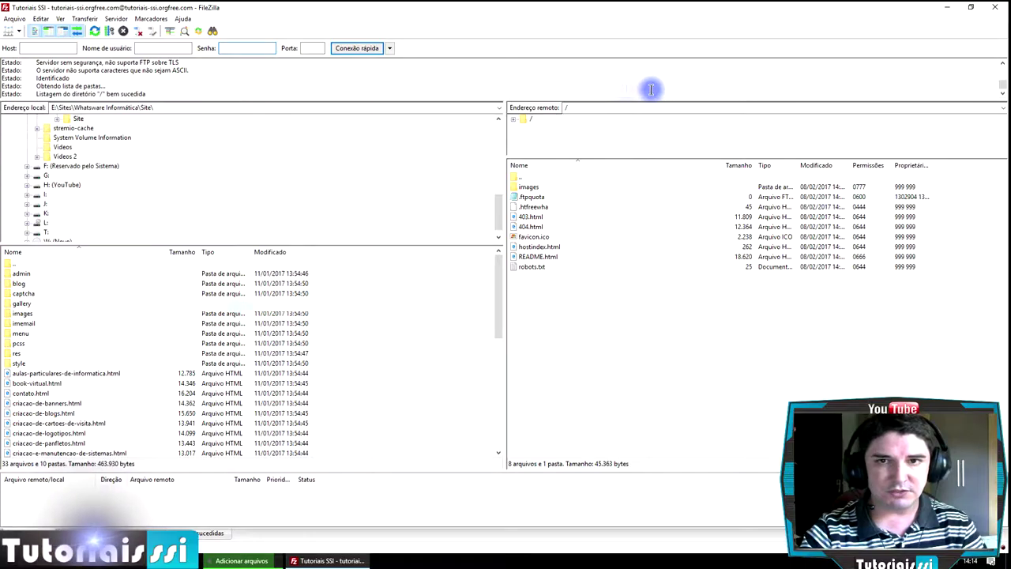
- Delete the Curso HTML Aula 07 archive from the Curso HTML folder to the Recycle Bin
key(super+d)
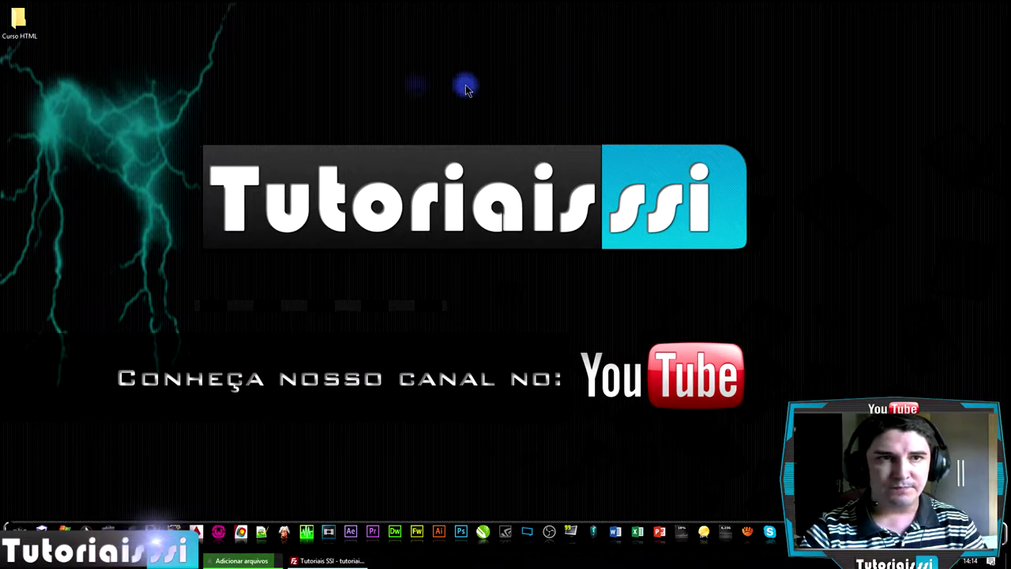
double_click(18, 22)
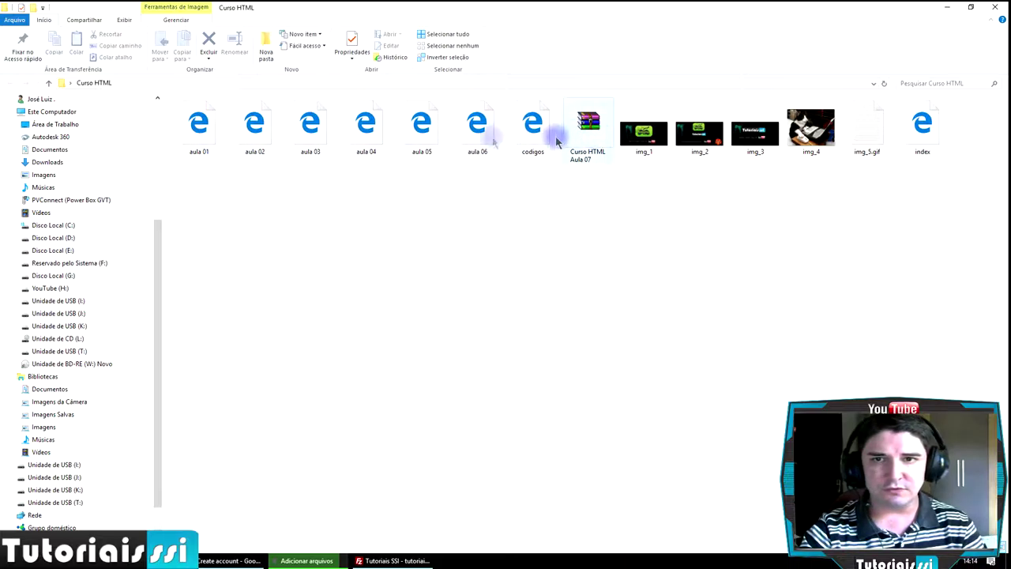
click(589, 135)
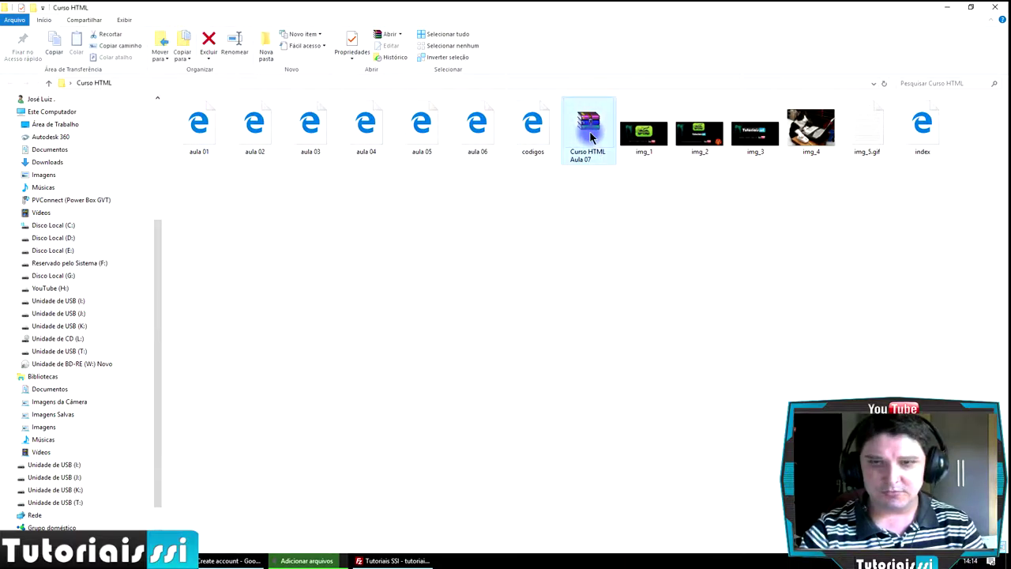
key(Delete)
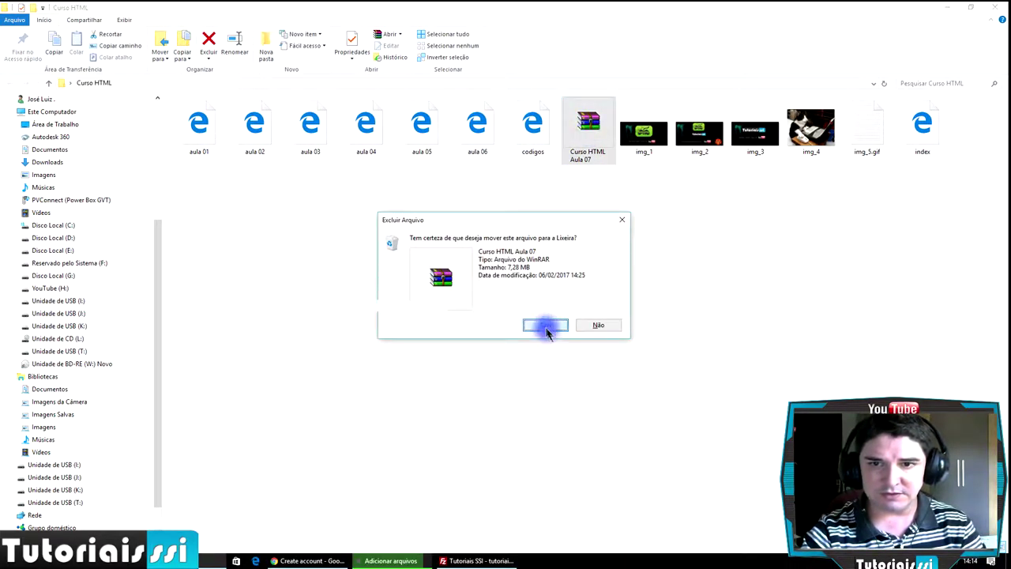
click(545, 325)
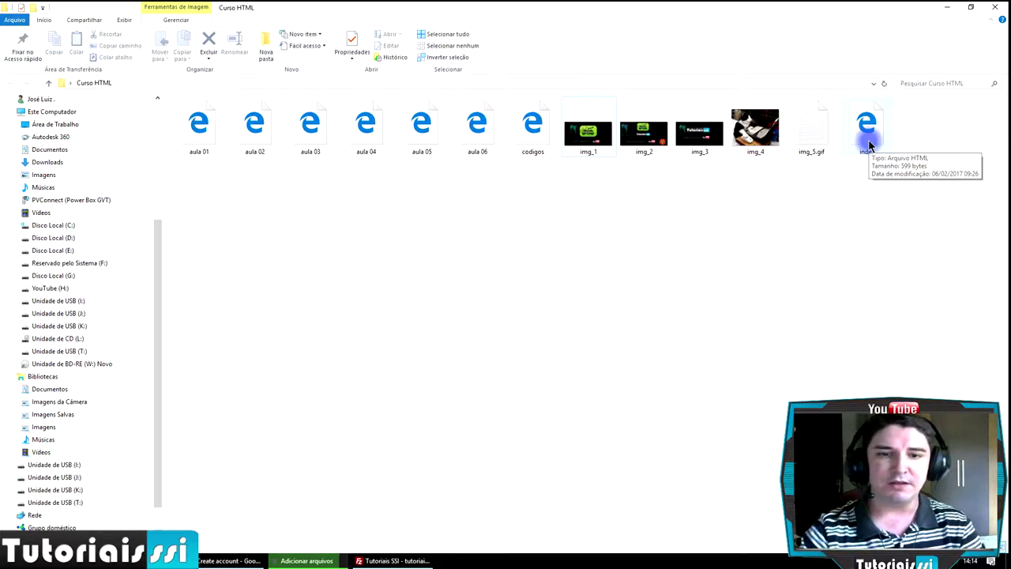
- Bring FileZilla back to the front showing the server's root files
click(393, 560)
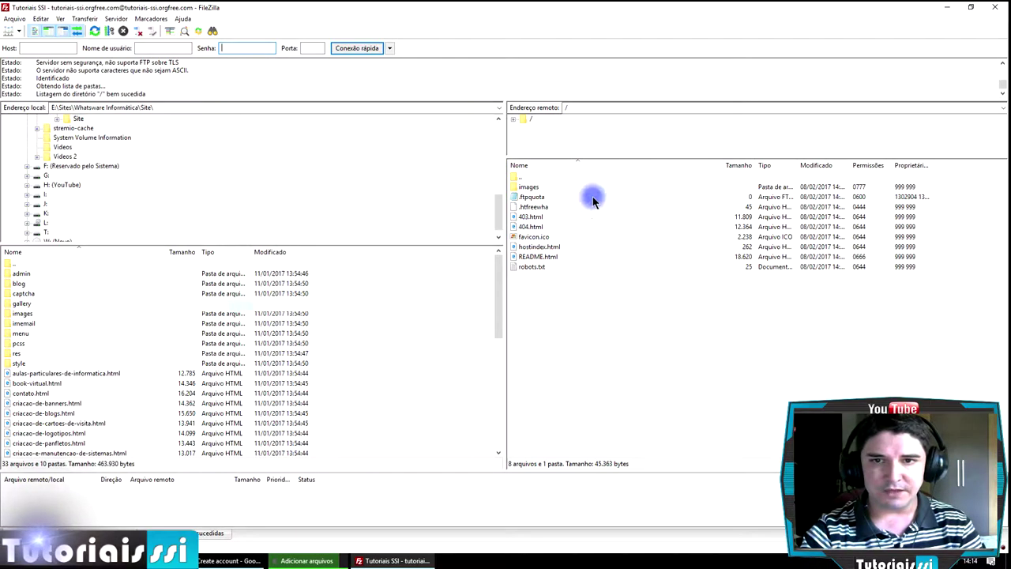
click(947, 8)
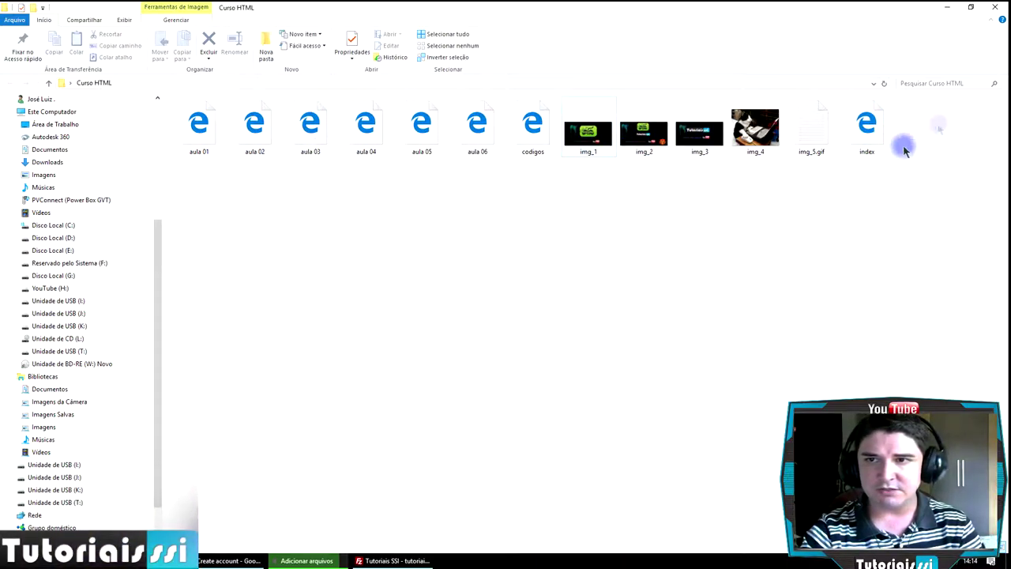
click(393, 560)
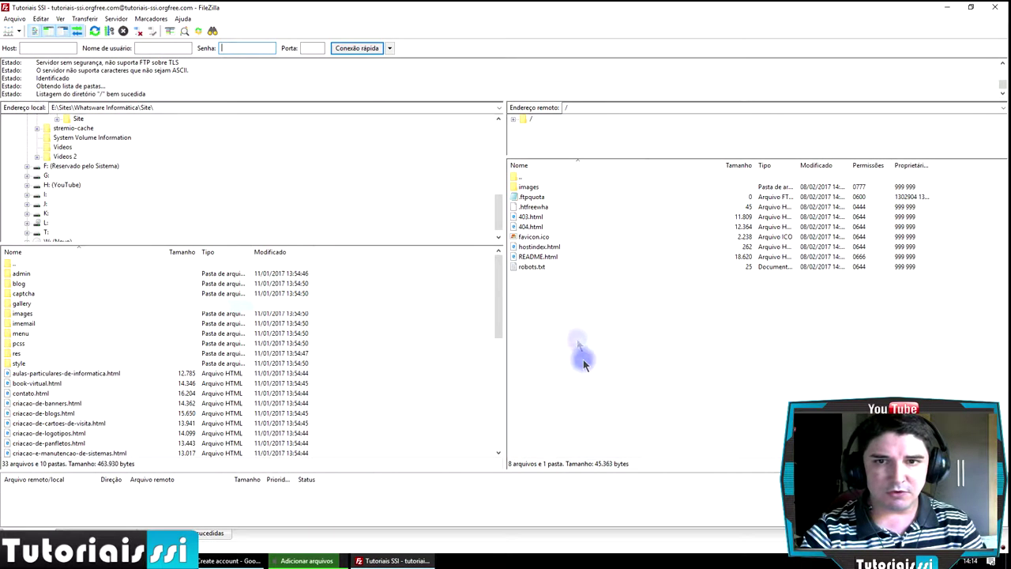
- Select all remote root files, start Apagar but cancel with Não, then switch to Chrome
drag(606, 324, 483, 164)
right_click(535, 213)
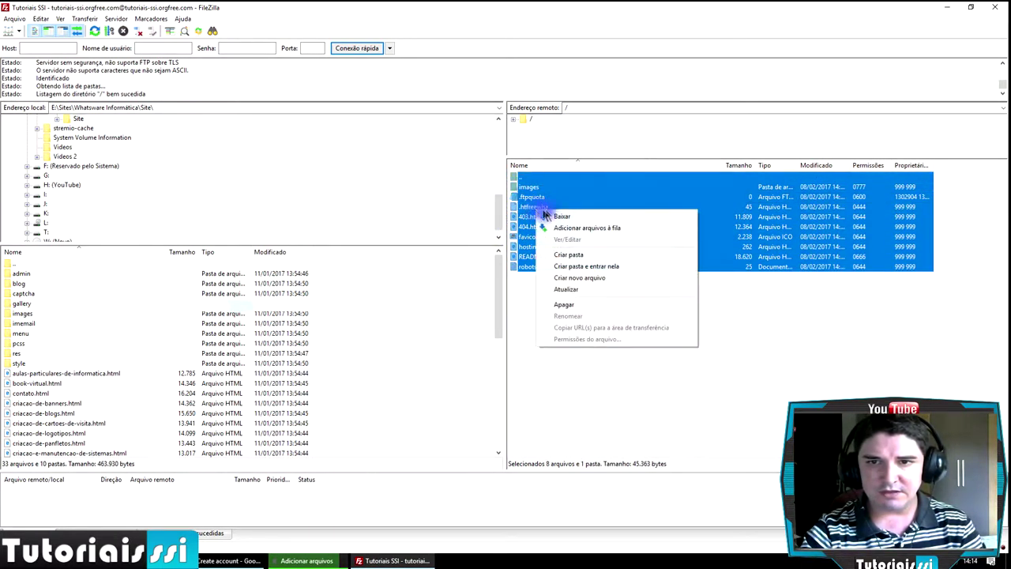
click(576, 306)
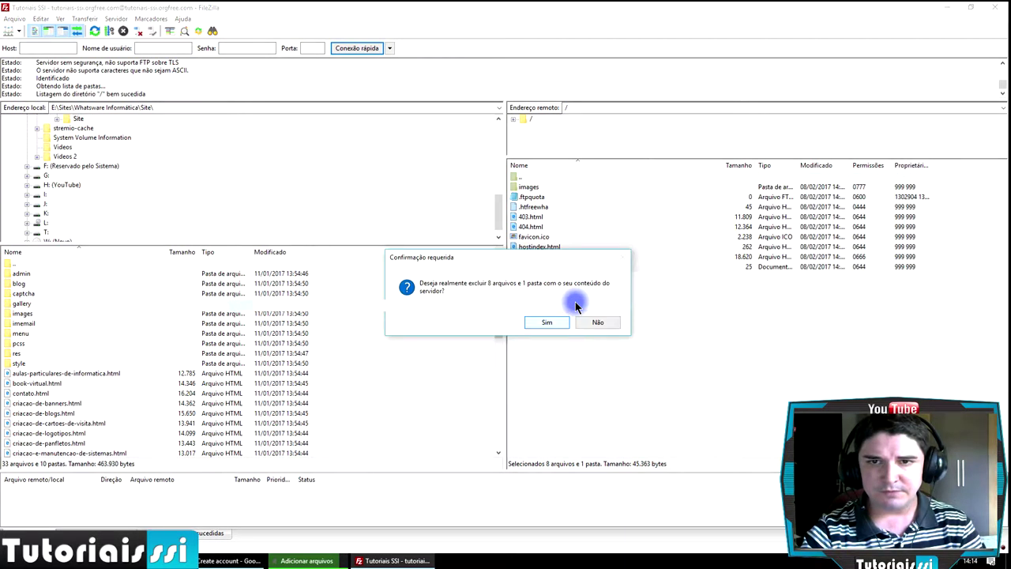
click(598, 321)
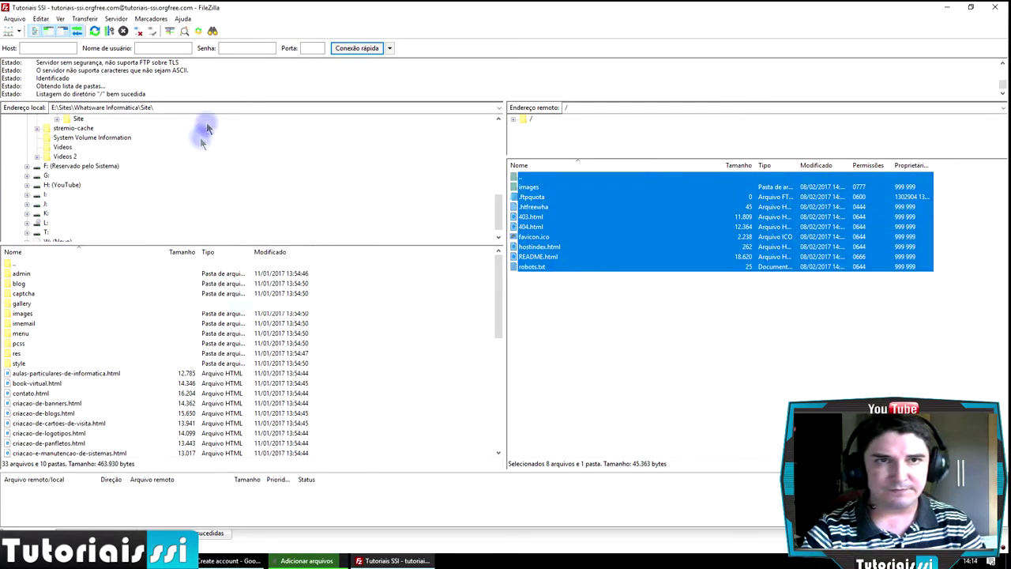
click(229, 560)
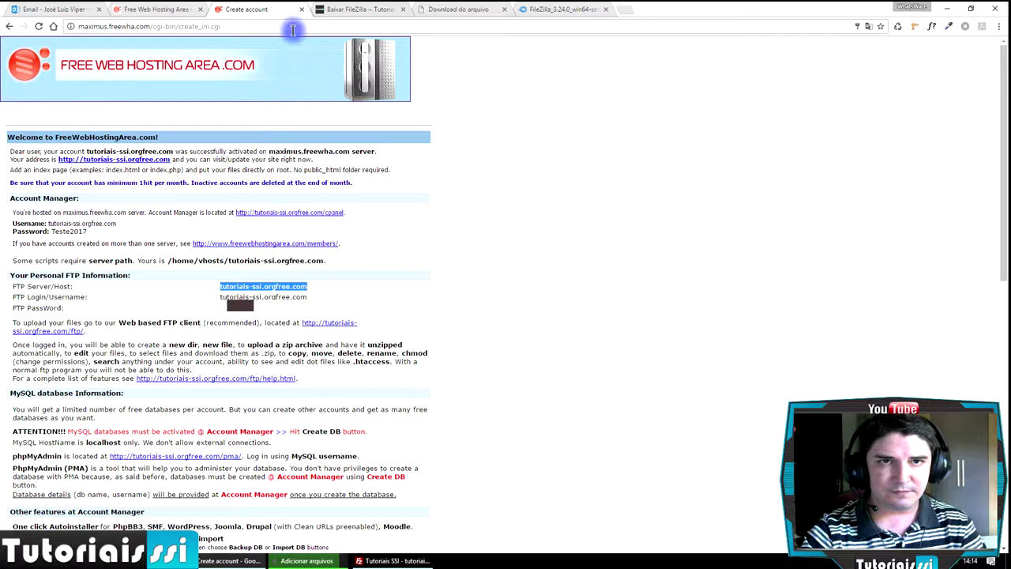
- Load tutoriais-ssi.orgfree.com in another Chrome tab, showing the 'upload your files' placeholder, then return to FileZilla
click(553, 8)
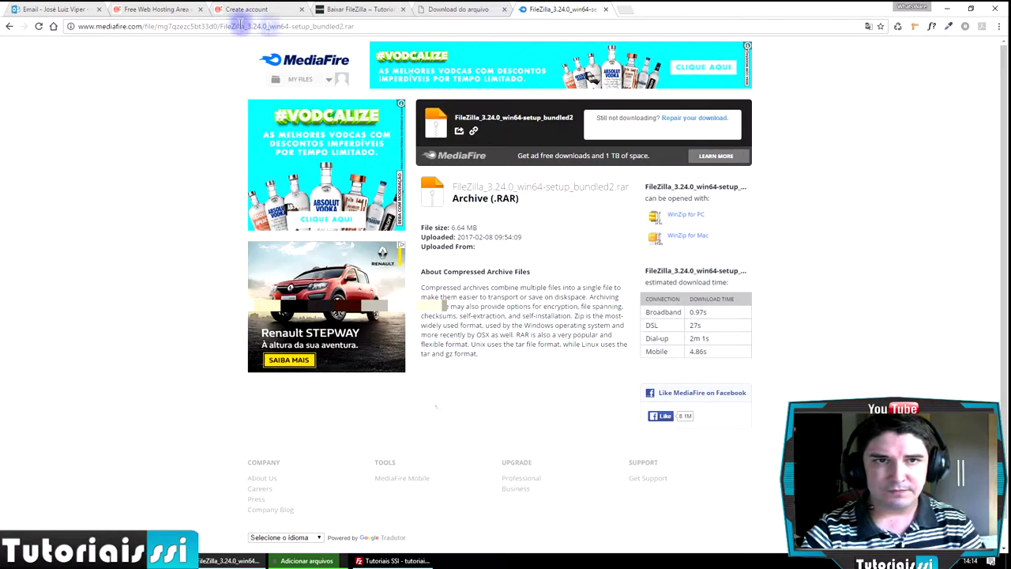
click(247, 26)
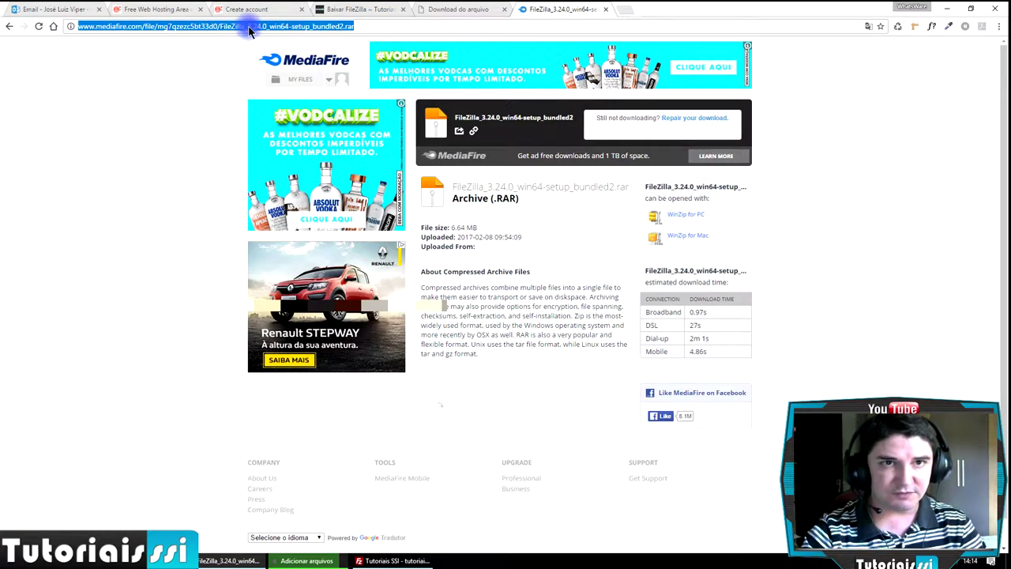
text(tutoriais-ssi.orgfree.com)
key(Return)
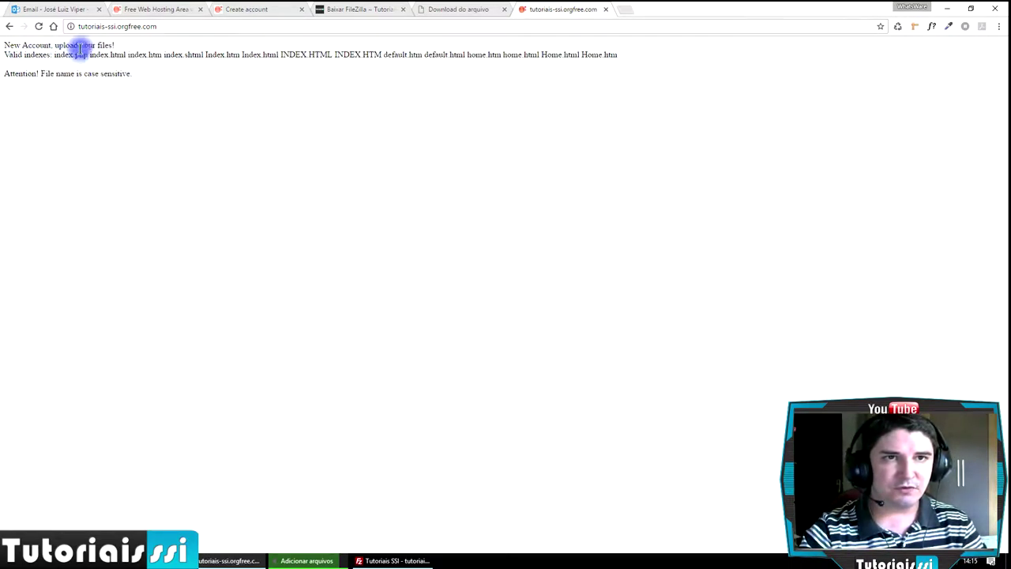
drag(56, 46, 129, 43)
click(439, 274)
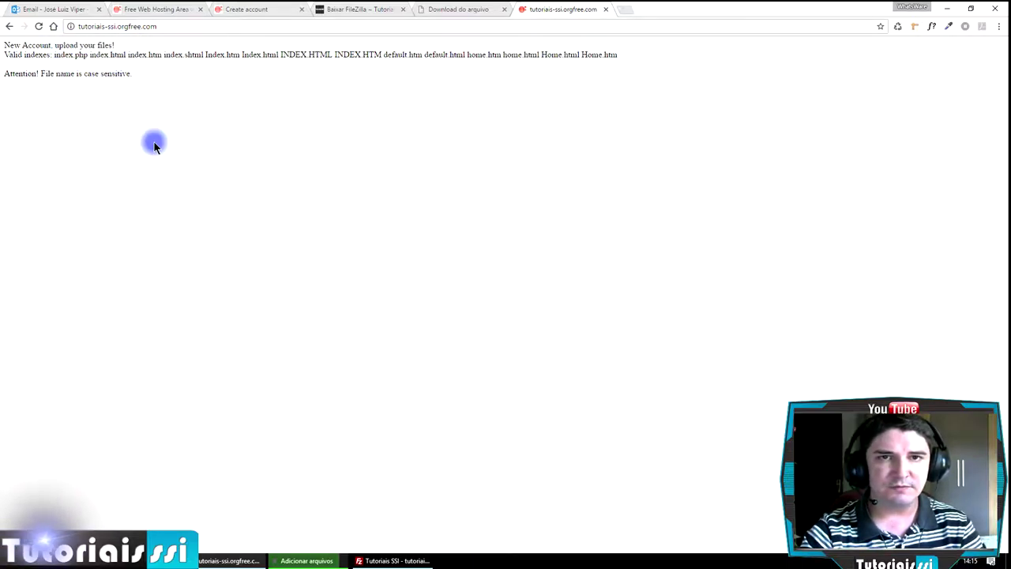
click(395, 560)
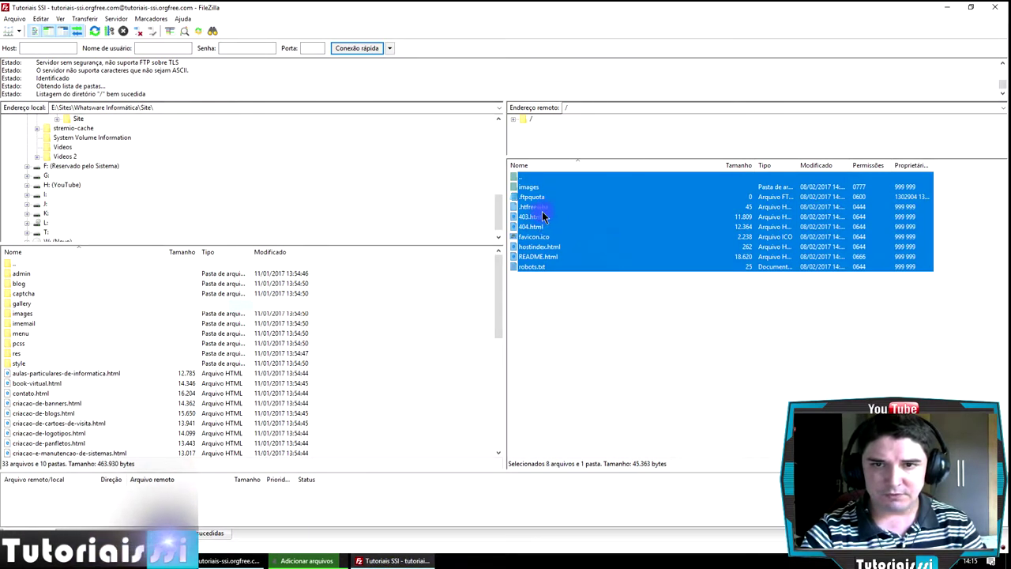
- Delete the 8 default files and images folder from the remote root, then reload the site in Chrome
right_click(544, 211)
click(573, 308)
click(547, 324)
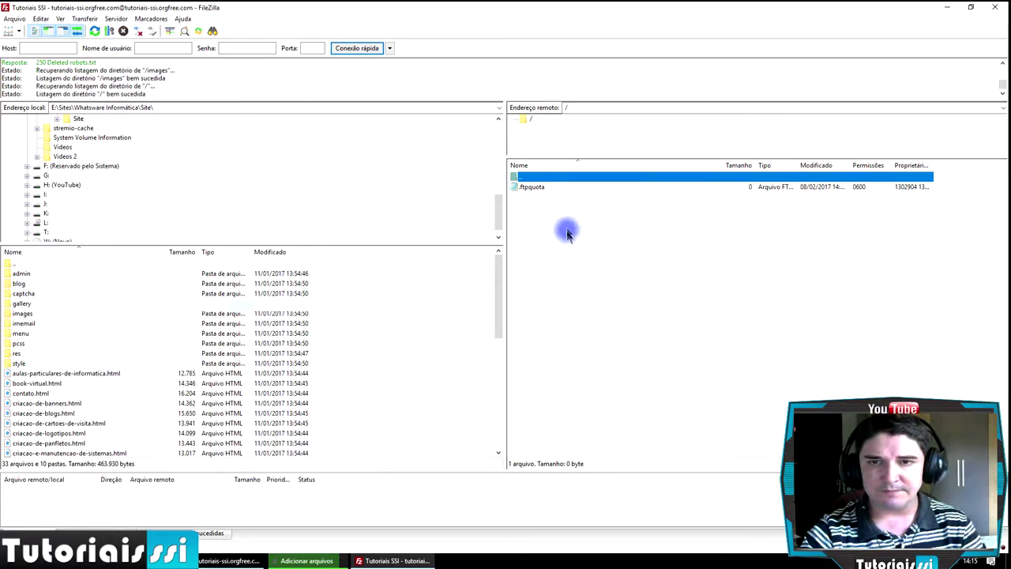
click(542, 189)
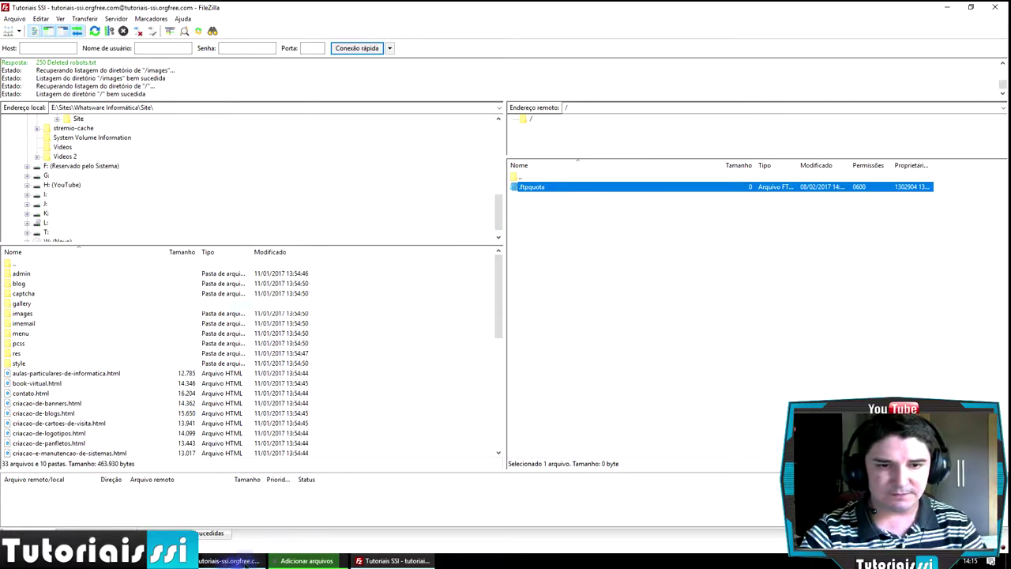
click(245, 563)
click(37, 27)
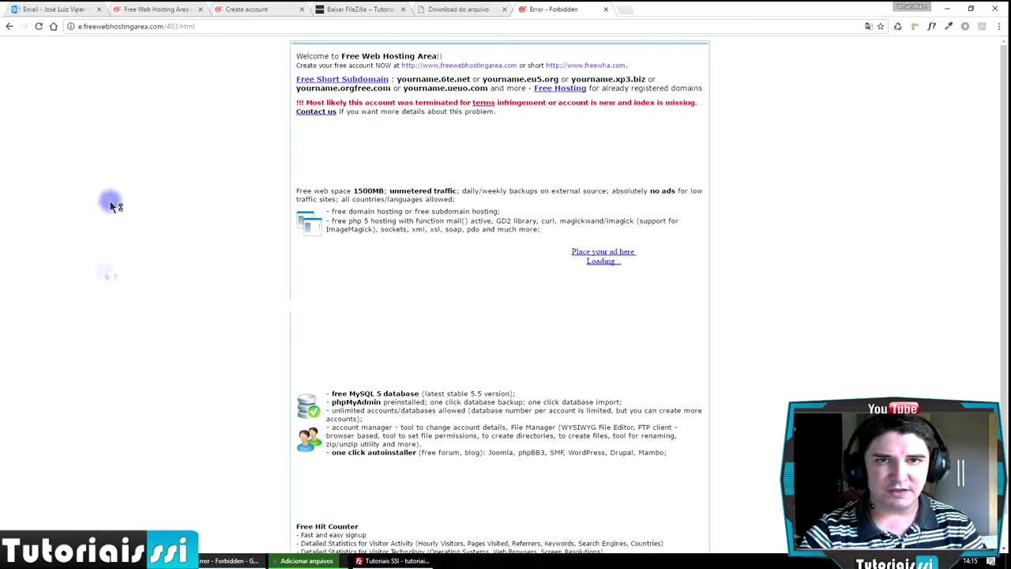
- Go Back and Forward in Chrome to confirm the 403 Forbidden page, then return to FileZilla
click(6, 27)
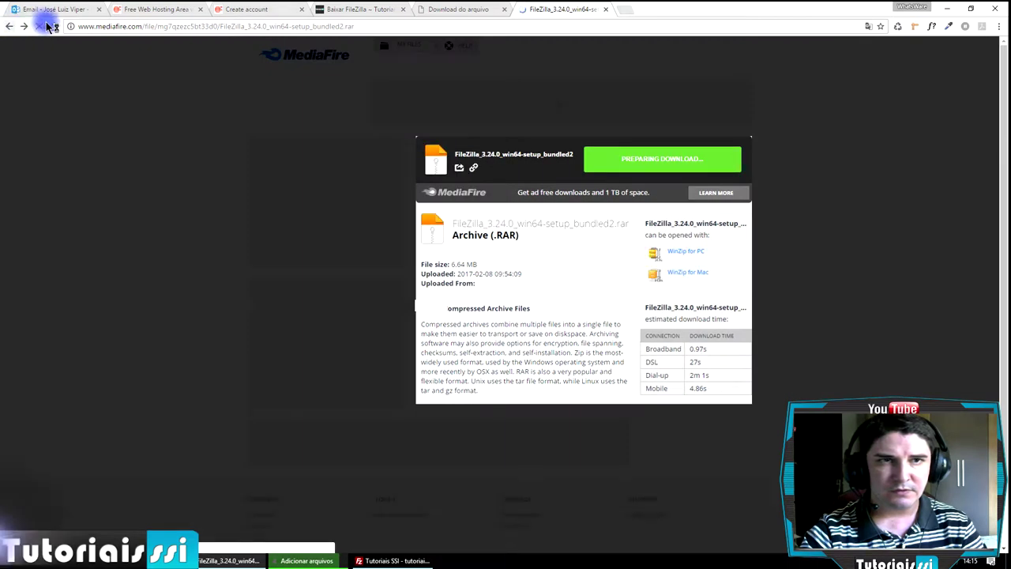
click(24, 26)
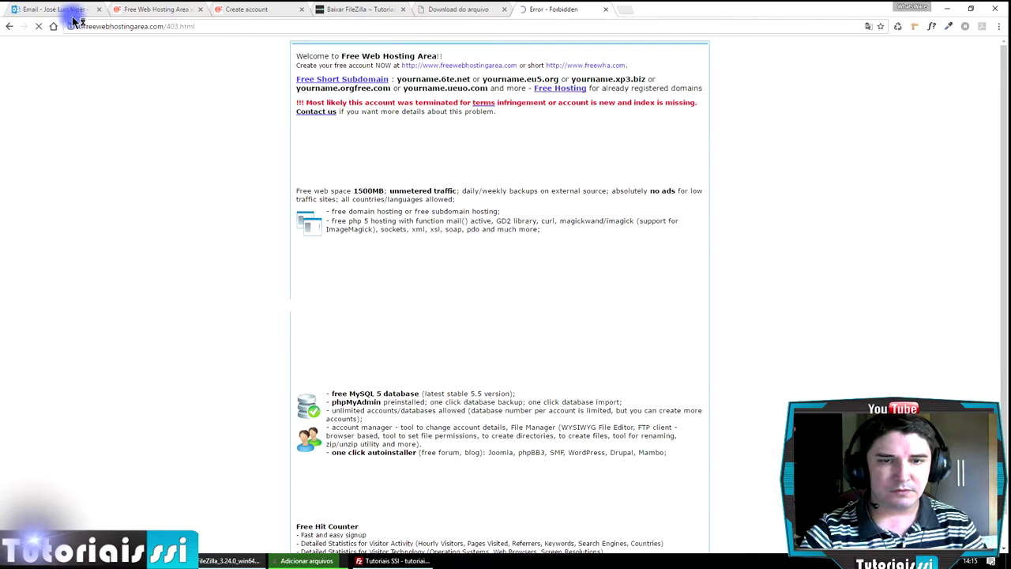
click(381, 561)
- Open the Desktop's Curso HTML folder in the local pane and select all 14 files
click(648, 269)
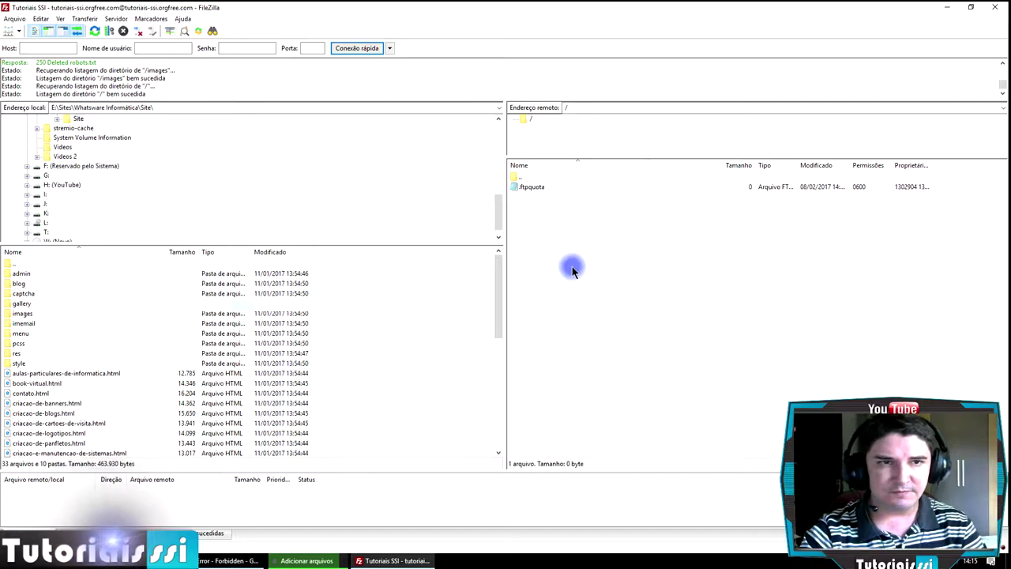
scroll(236, 193, up, 15)
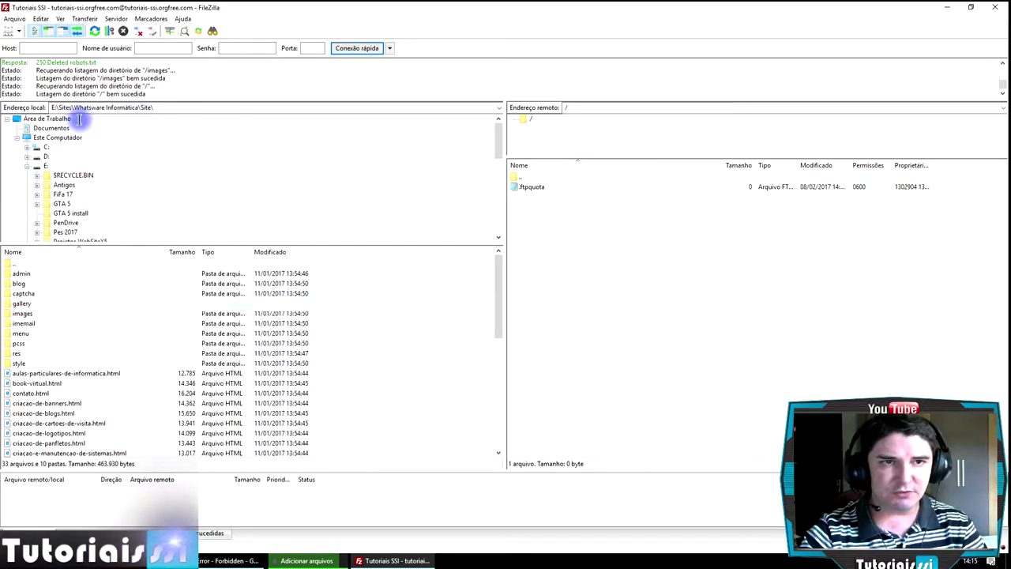
click(49, 118)
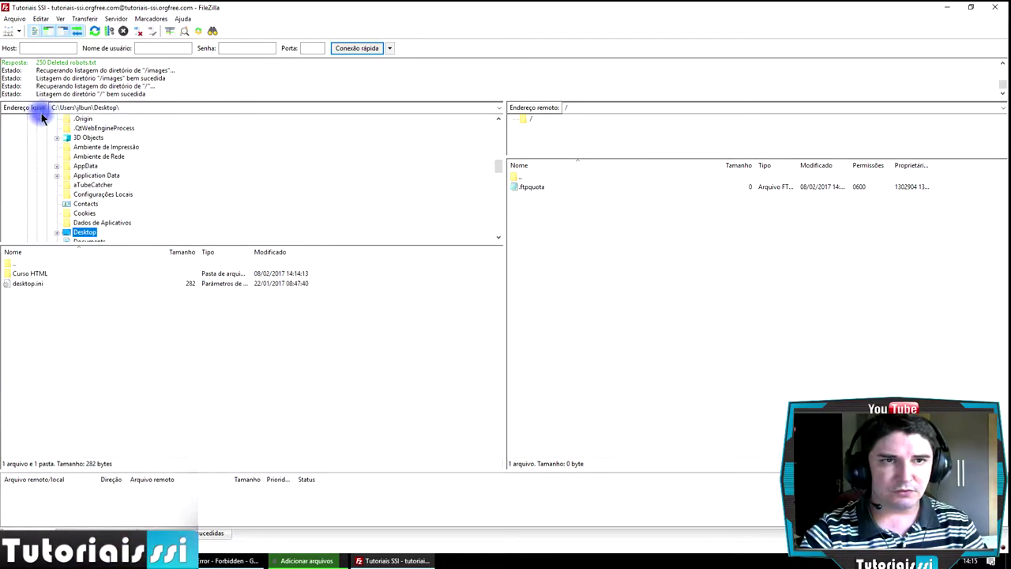
drag(497, 170, 490, 124)
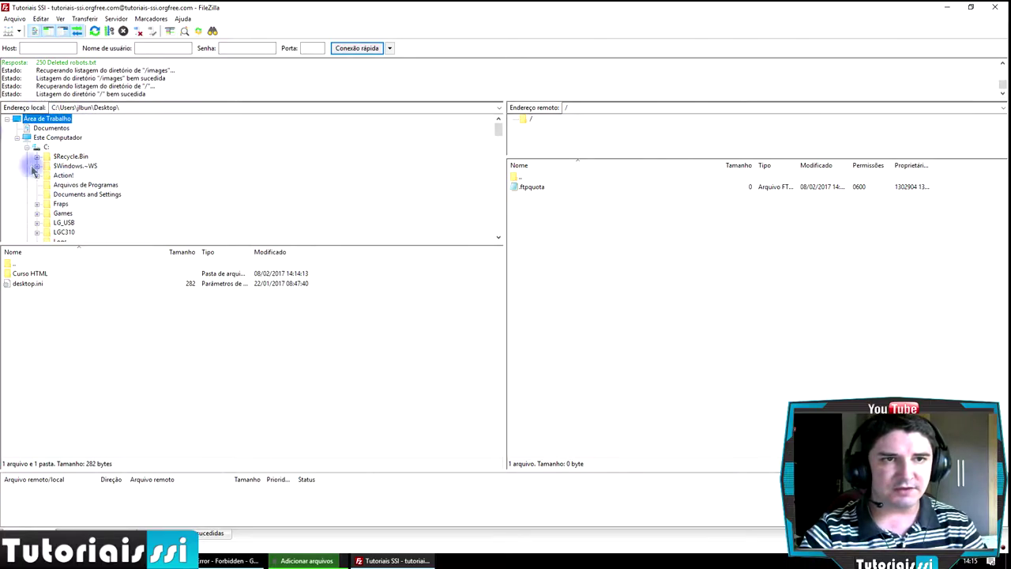
double_click(43, 274)
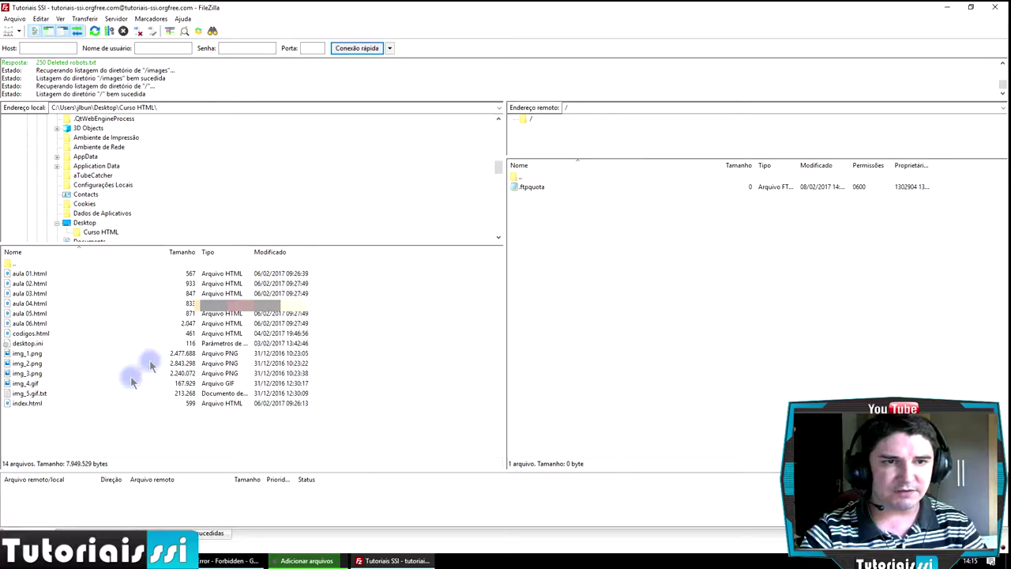
drag(81, 423, 4, 263)
- Upload the selected Curso HTML files to the server root, then review the failed and queued transfer lists
right_click(39, 303)
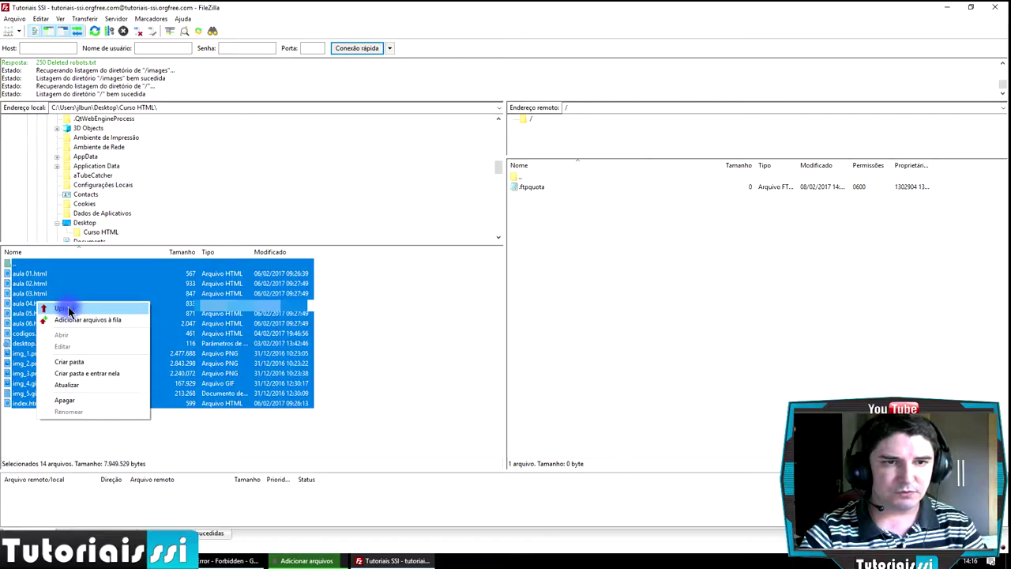
click(72, 307)
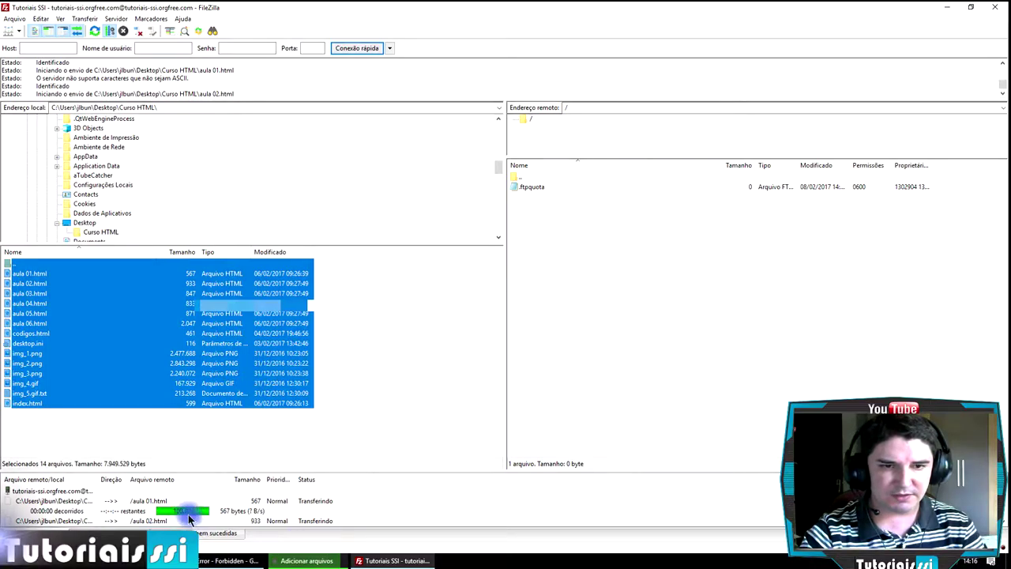
drag(490, 469, 481, 343)
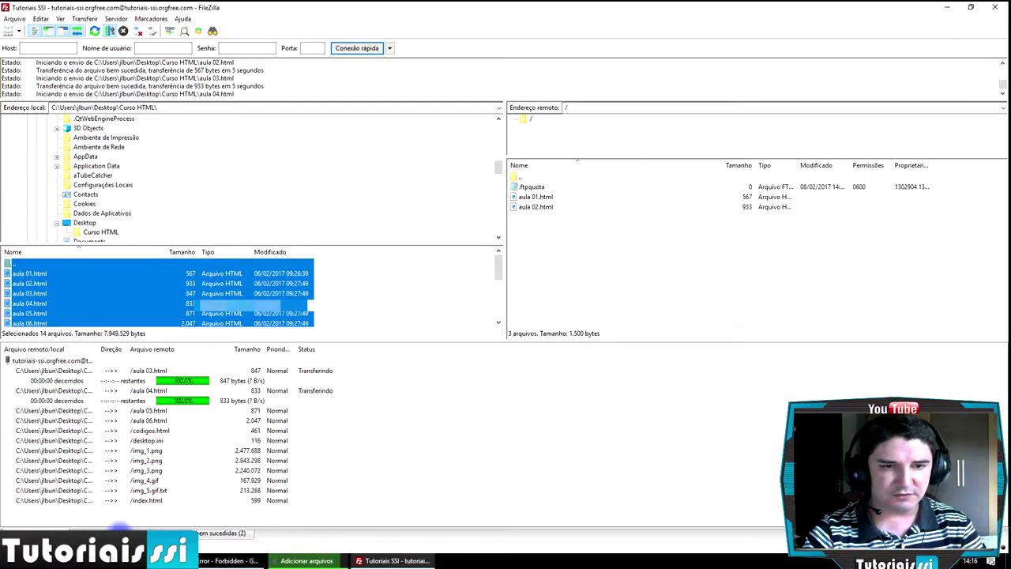
click(125, 530)
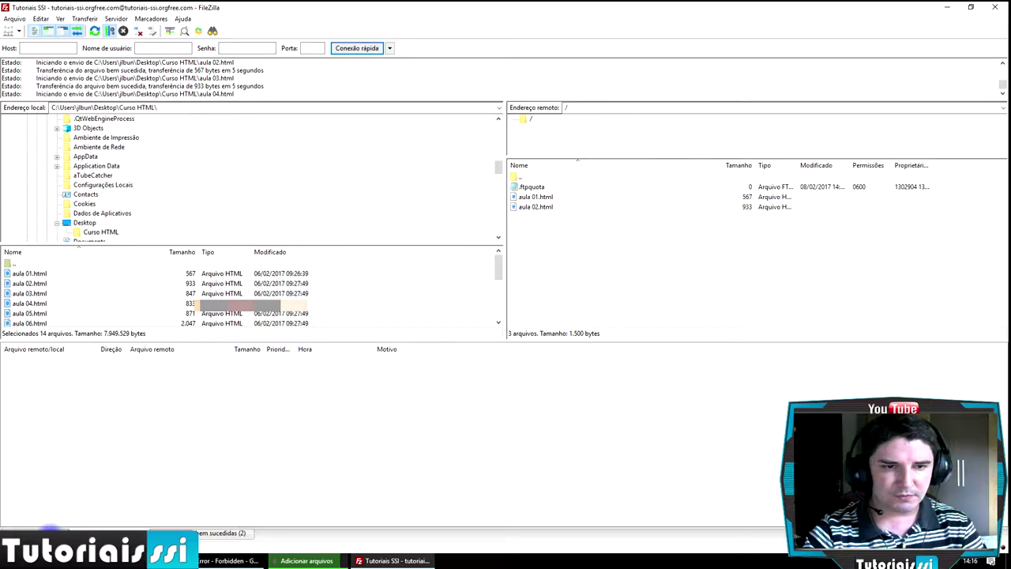
click(49, 531)
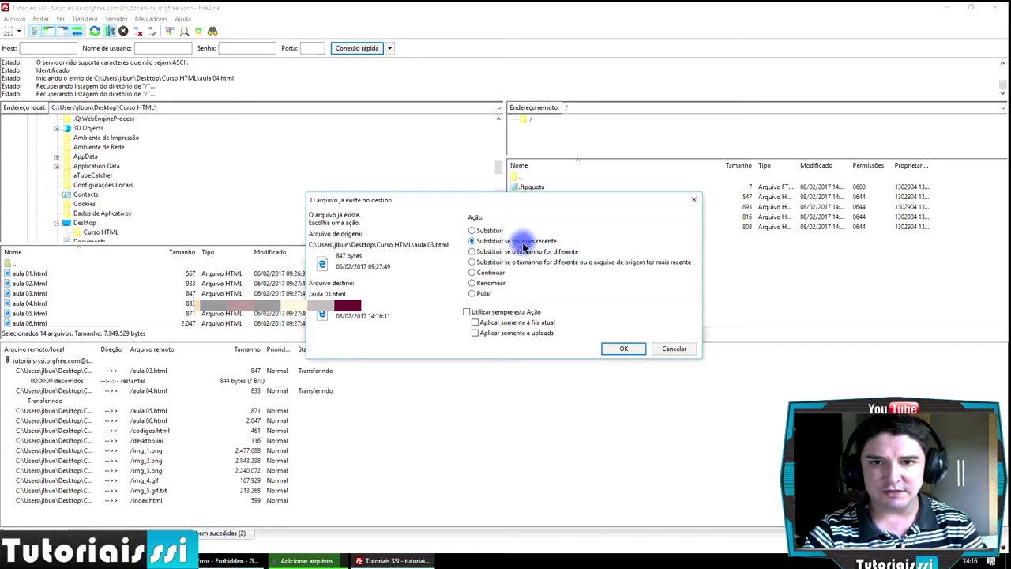
- Keep 'Substituir se for mais recente', tick 'Utilizar sempre esta Ação' and confirm
click(469, 312)
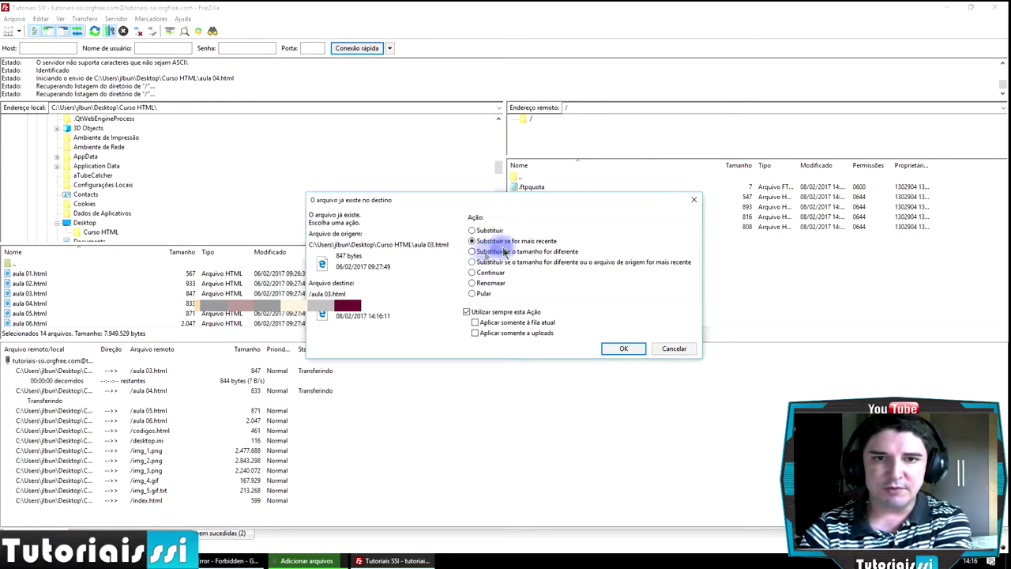
click(624, 350)
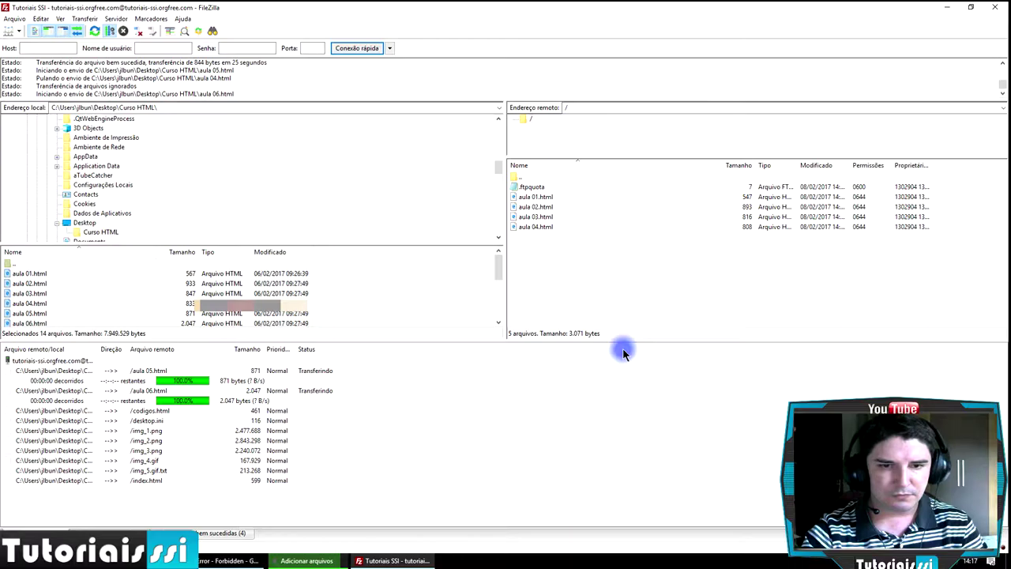
- Load tutoriais-ssi.orgfree.com in Chrome, then return to FileZilla to follow the upload
click(235, 560)
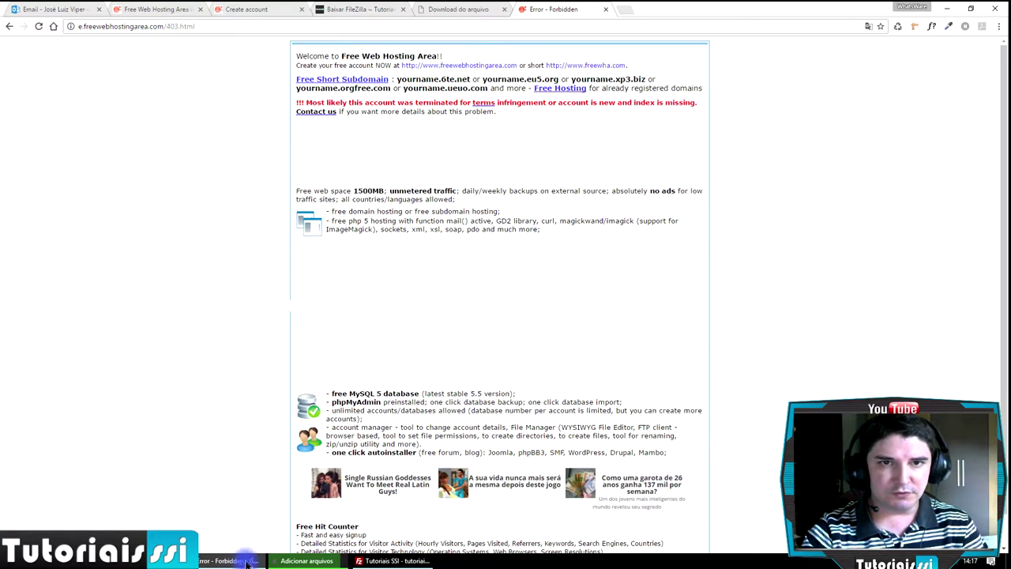
click(81, 26)
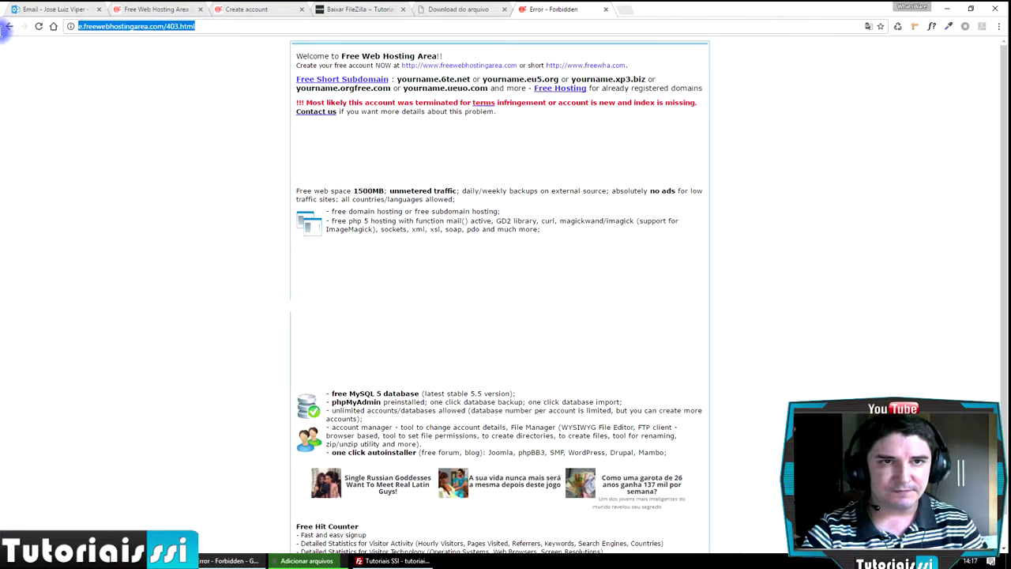
text(tutoriais-ssi.orgfree.com)
key(Return)
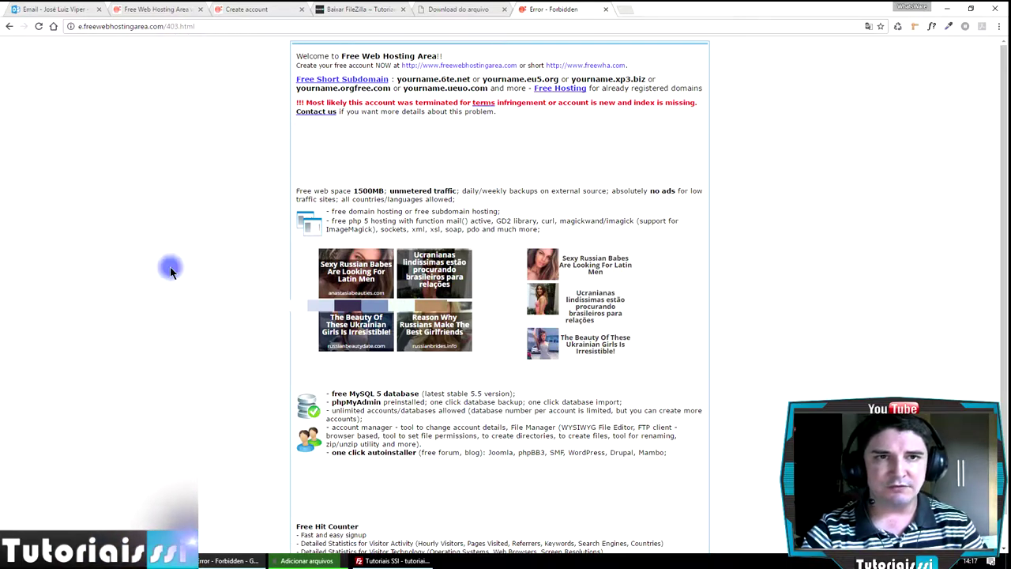
click(395, 561)
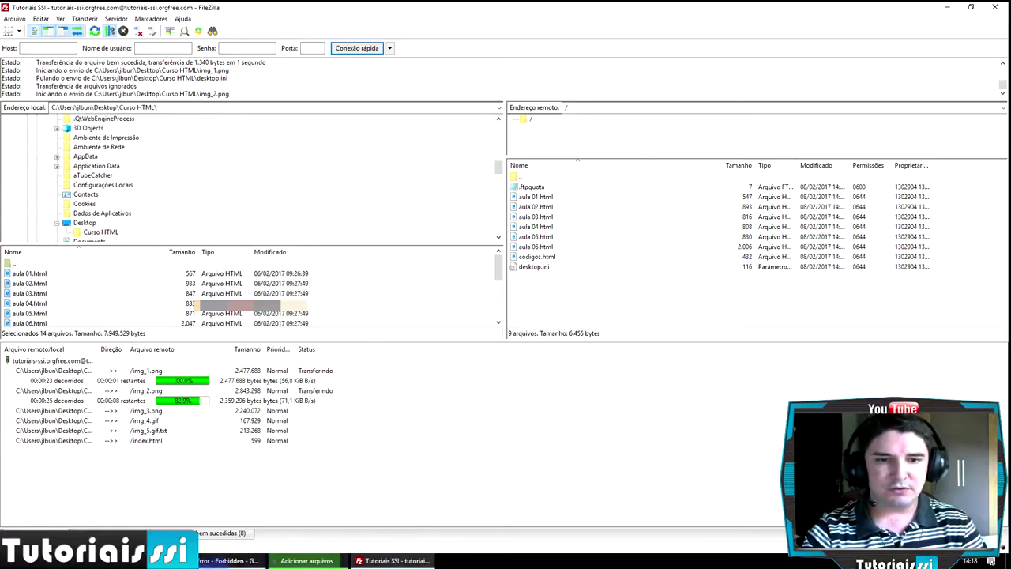
- Check the local Curso HTML files in File Explorer, then return to FileZilla's upload queue
click(158, 560)
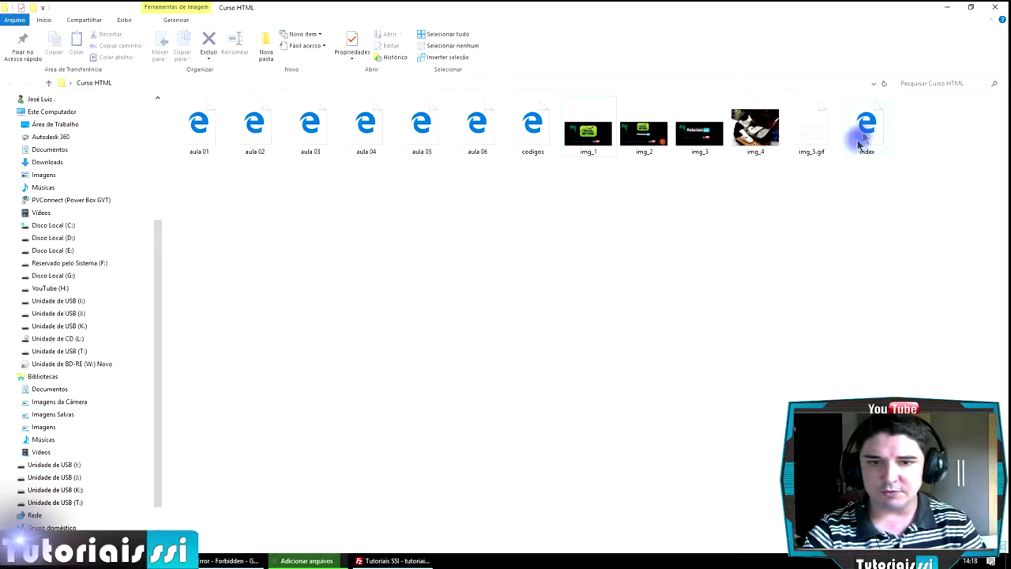
mouse_move(410, 561)
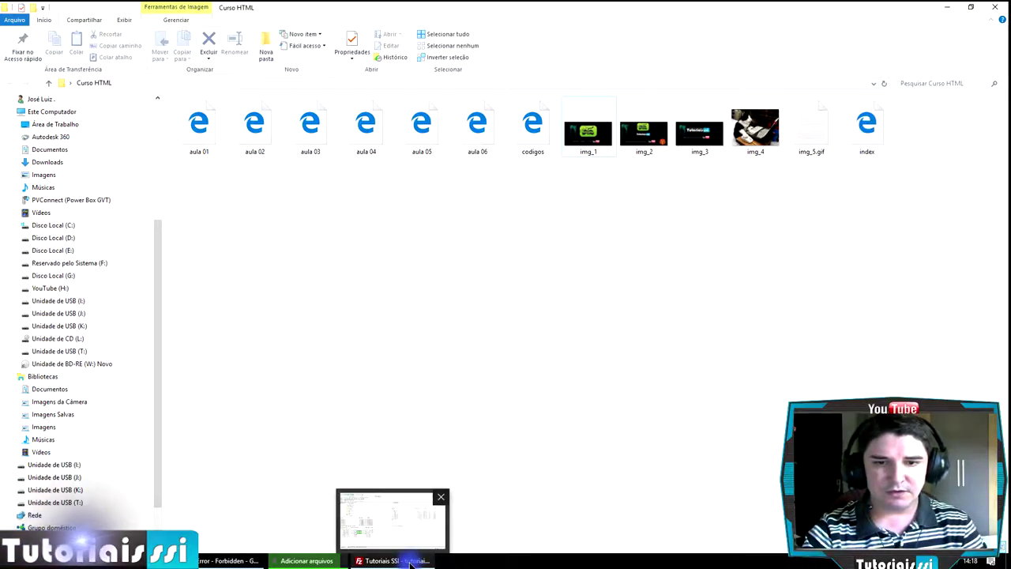
click(411, 561)
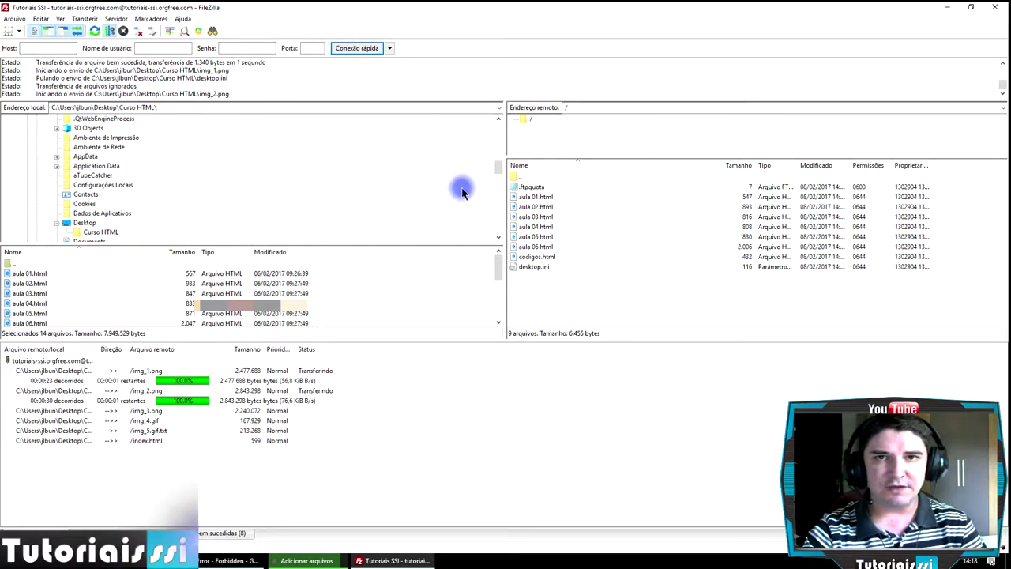
- Review the hosting account's FTP details in Chrome, then go back to FileZilla's upload progress
click(226, 561)
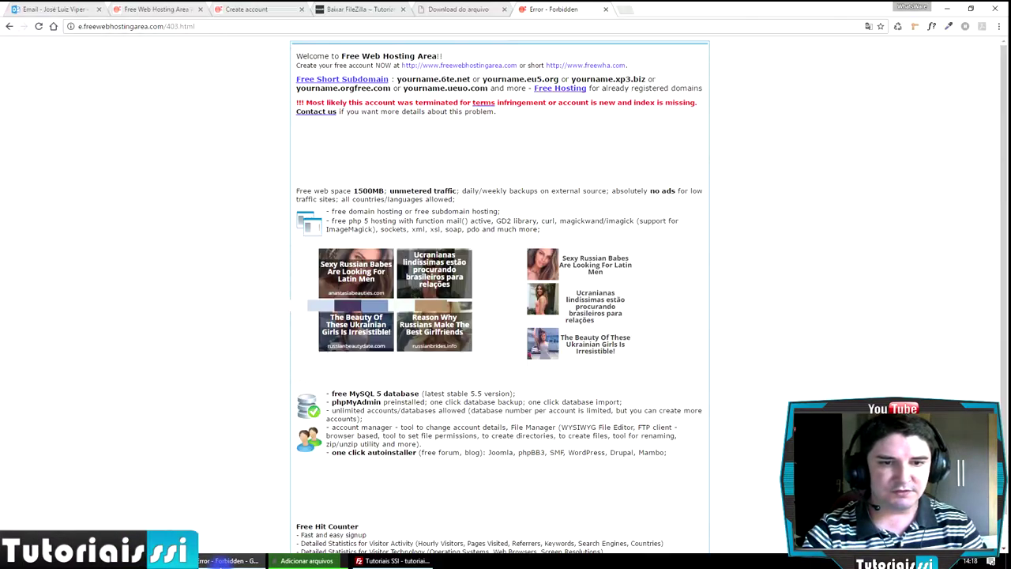
click(226, 9)
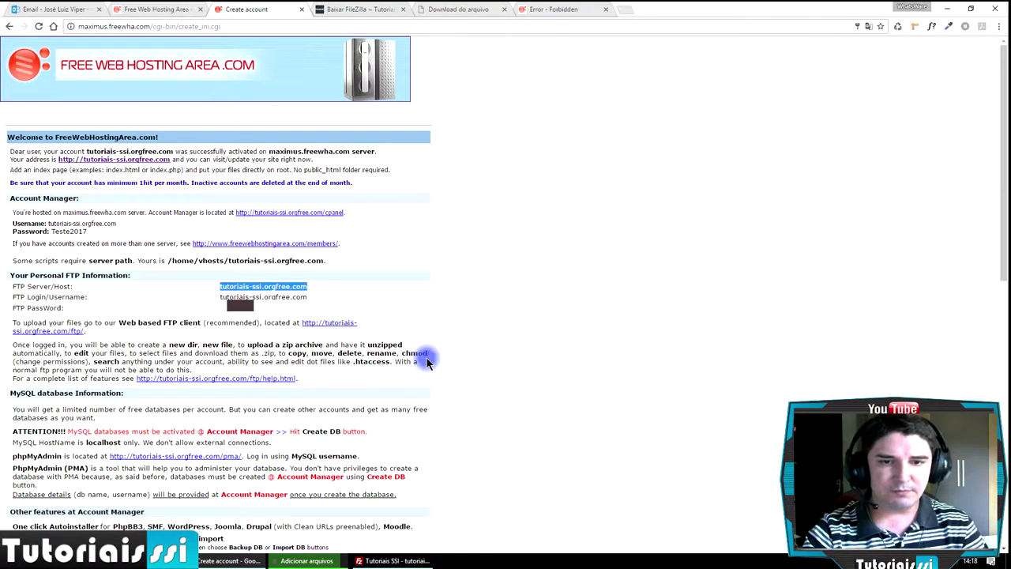
click(433, 562)
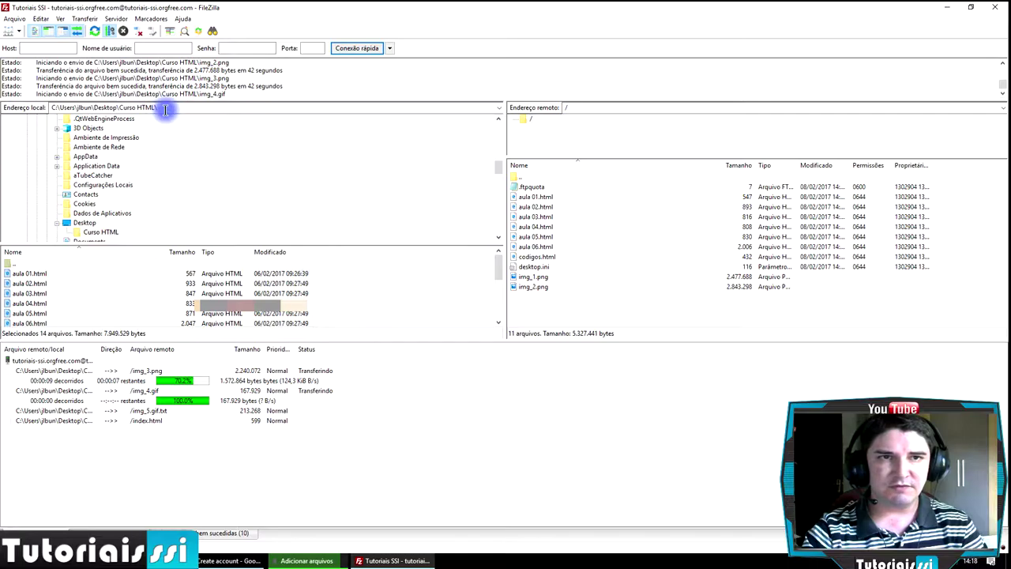
- Open and close the Arquivo menu while the remaining uploads finish
click(14, 19)
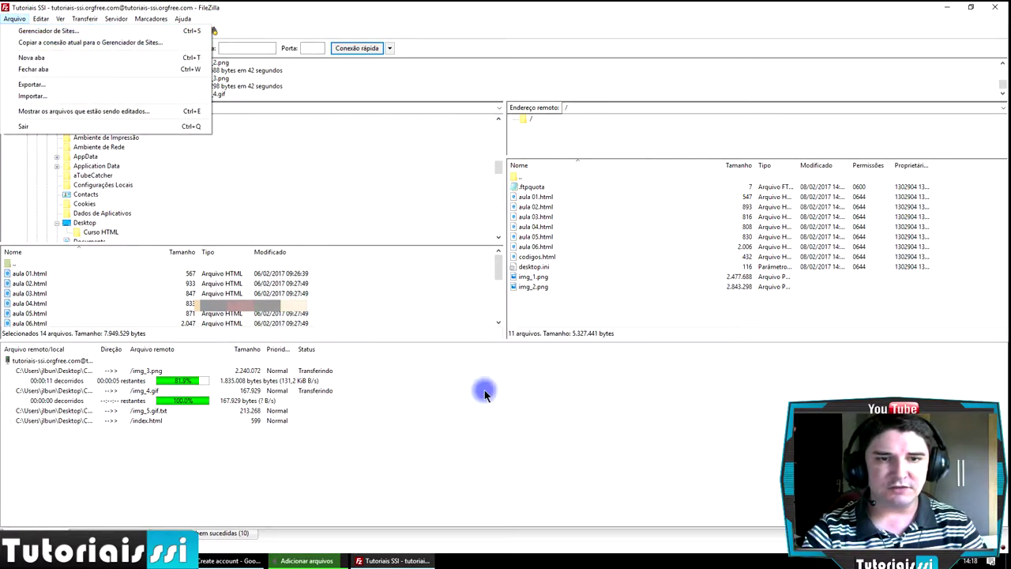
click(166, 478)
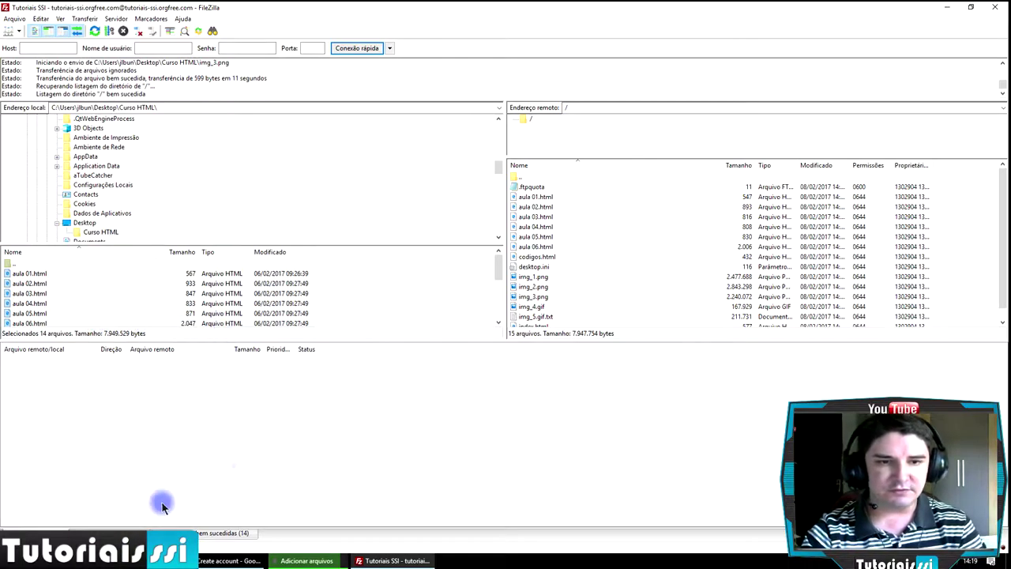
- Load tutoriais-ssi.orgfree.com in the former Forbidden tab
click(207, 561)
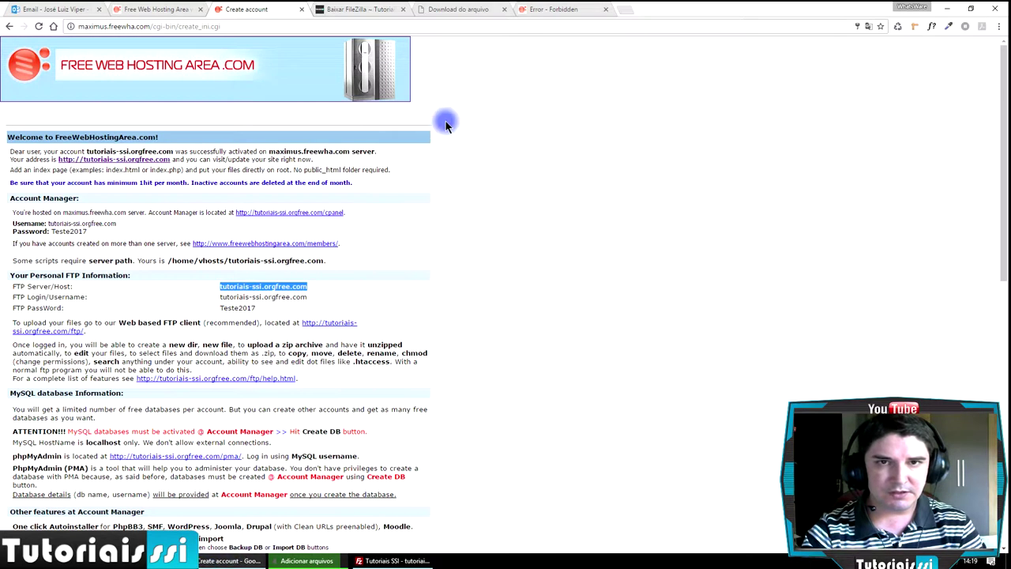
click(569, 10)
click(234, 24)
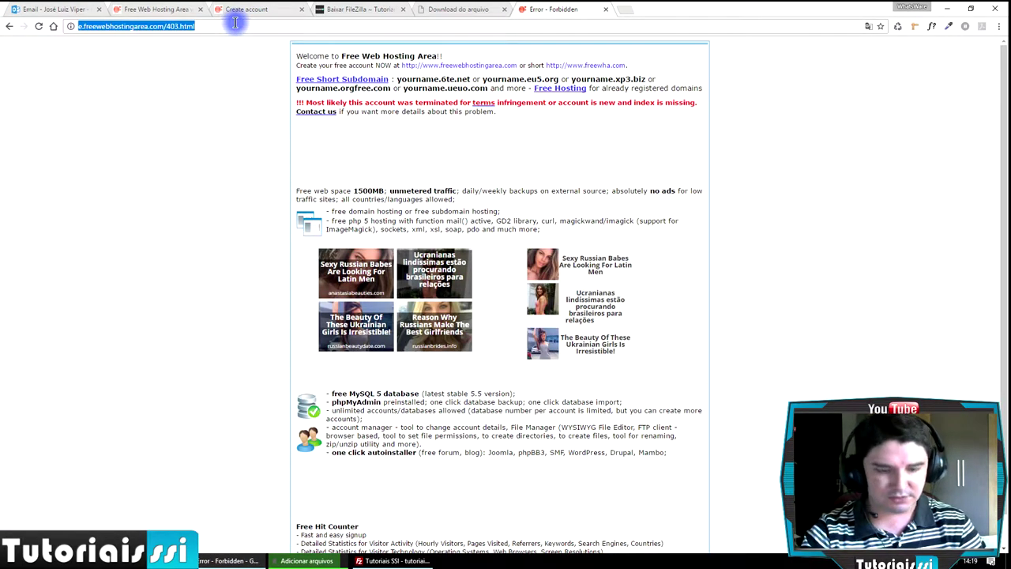
text(tutoriais-ssi.orgfree.com)
key(Return)
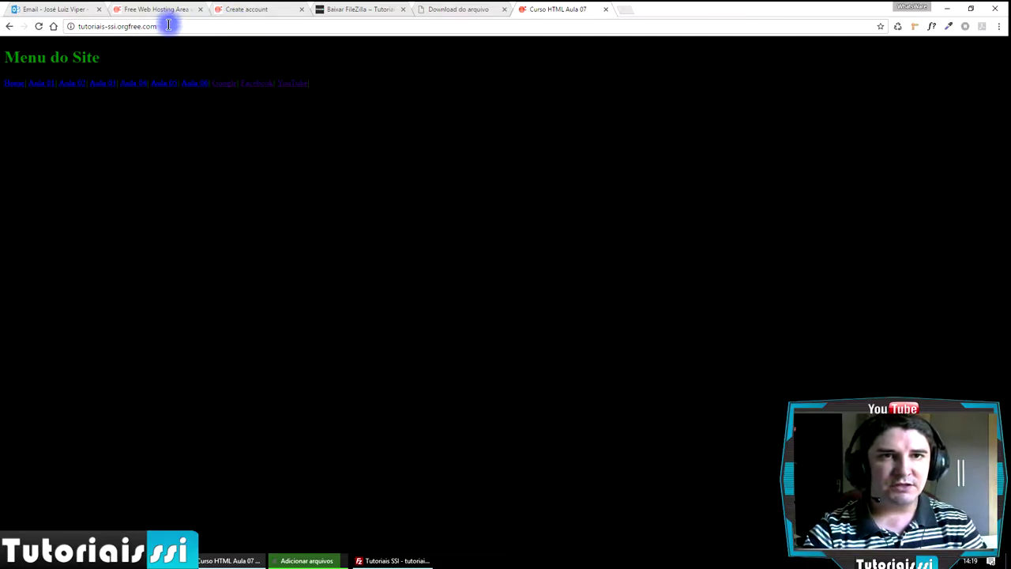
- Highlight the site address in the address bar, then clear the stray page selection
drag(168, 25, 15, 26)
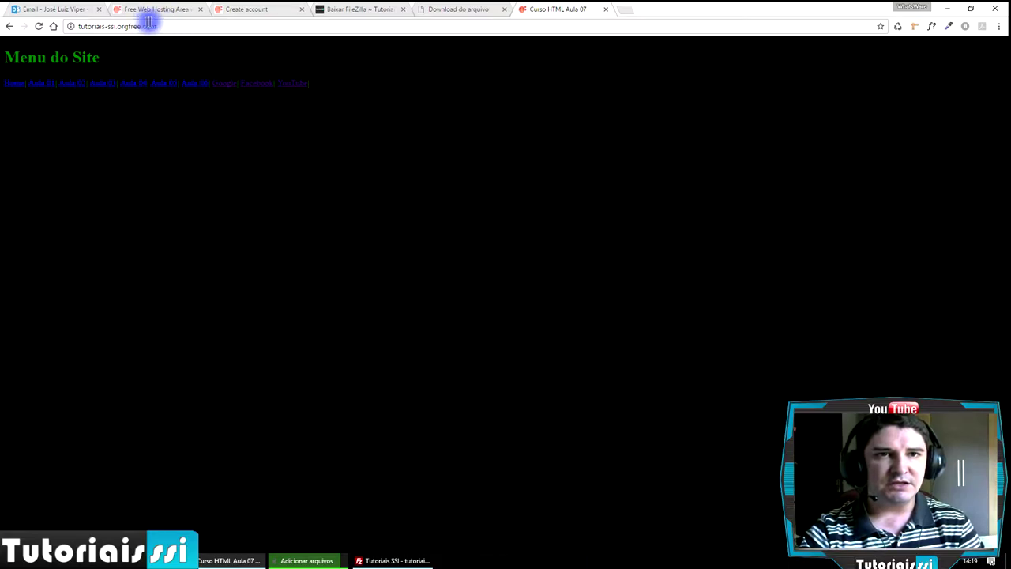
drag(169, 24, 8, 27)
drag(148, 150, 113, 67)
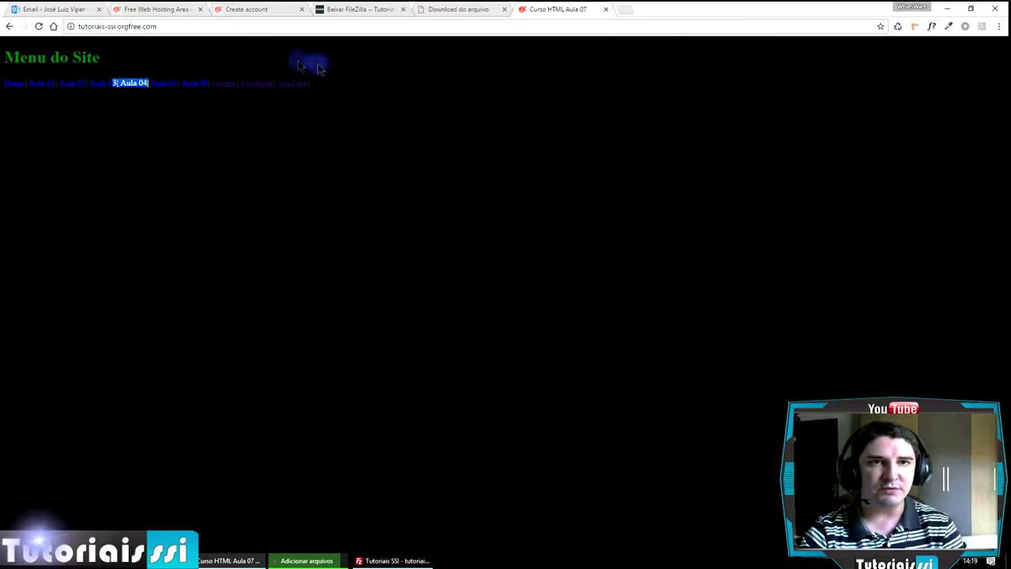
click(12, 85)
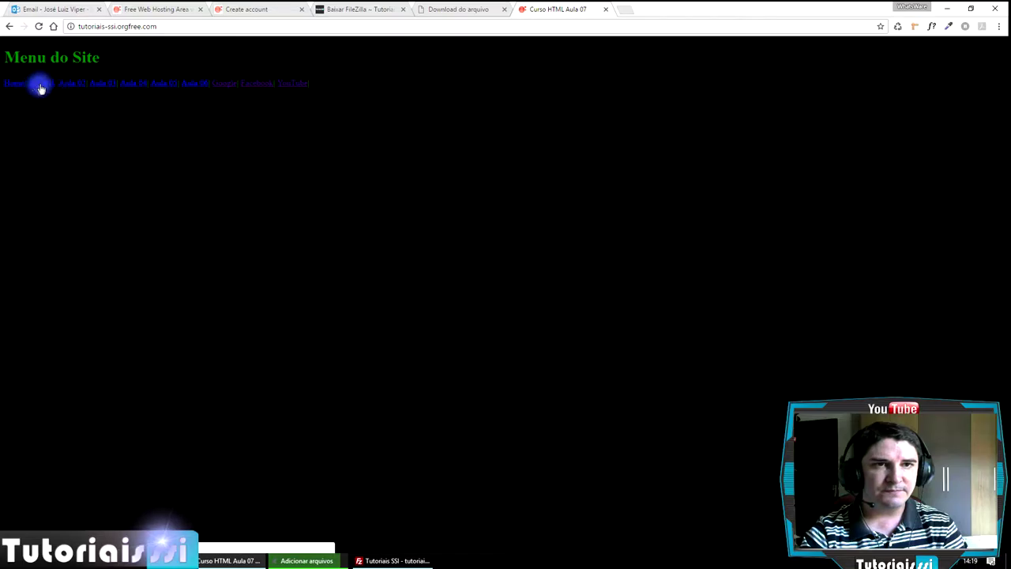
- Visit the Aula 01 through Aula 06 pages in turn, then follow the Google link
click(42, 84)
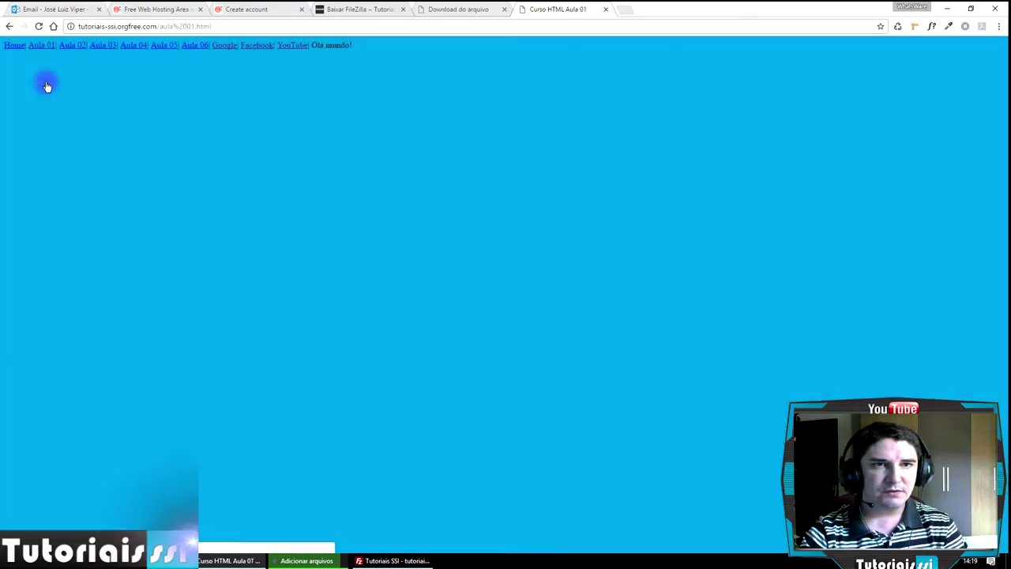
click(71, 50)
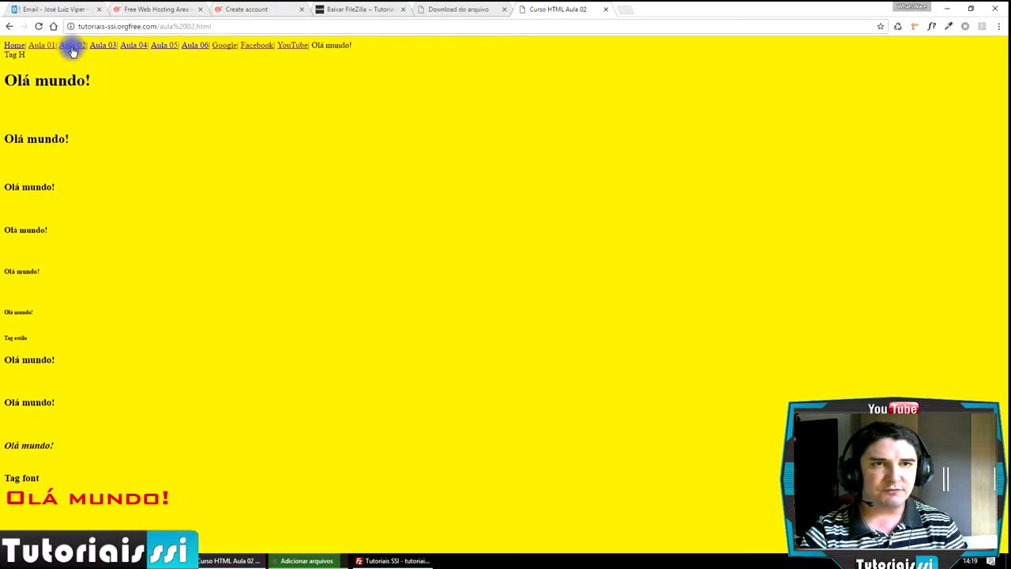
click(103, 46)
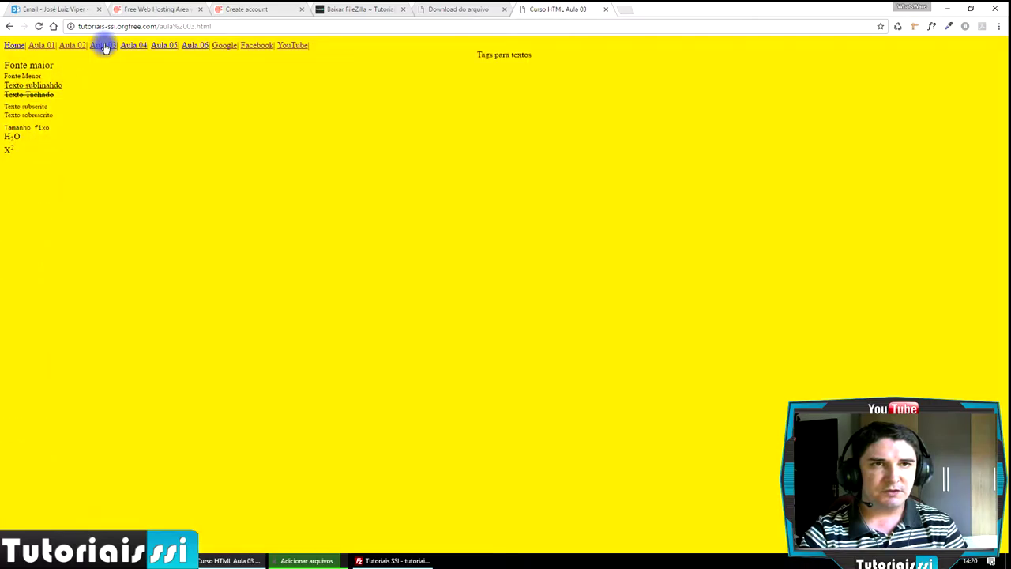
click(134, 46)
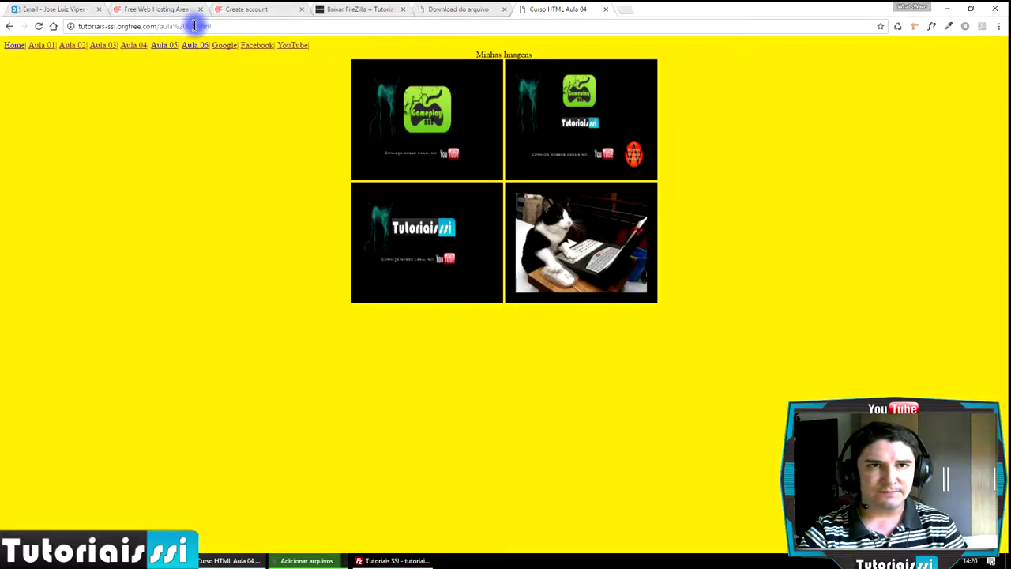
click(165, 46)
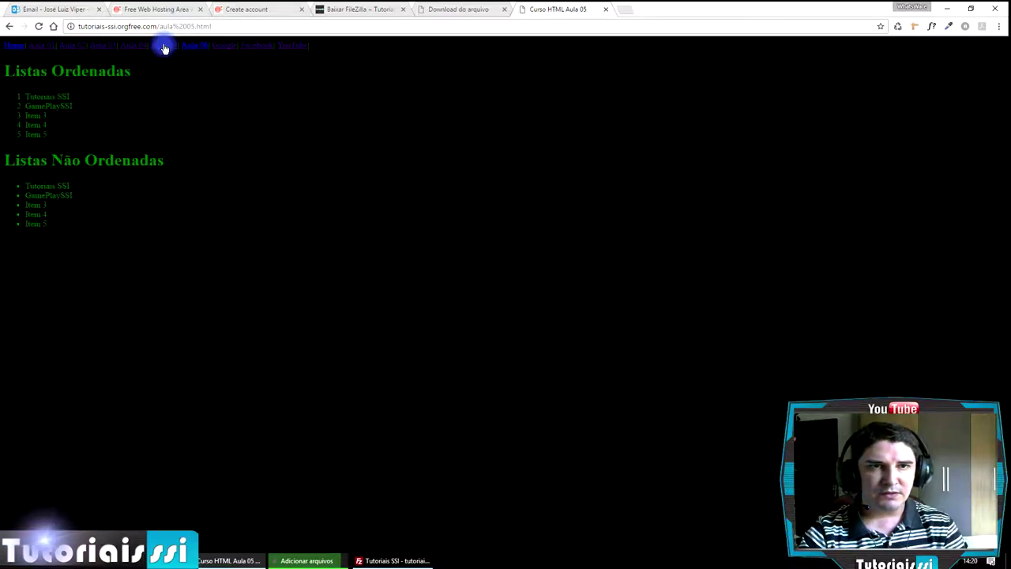
click(199, 47)
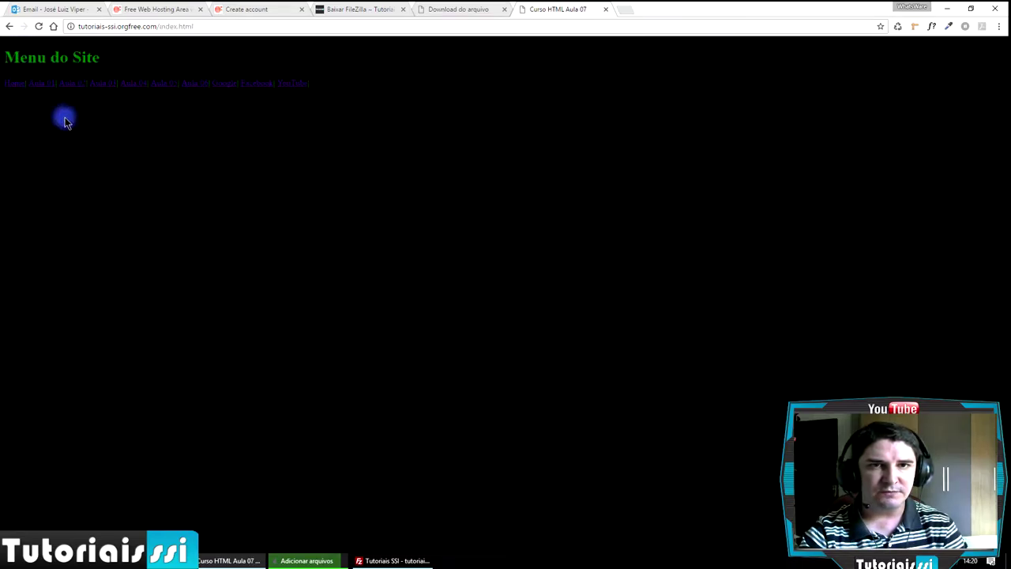
click(227, 83)
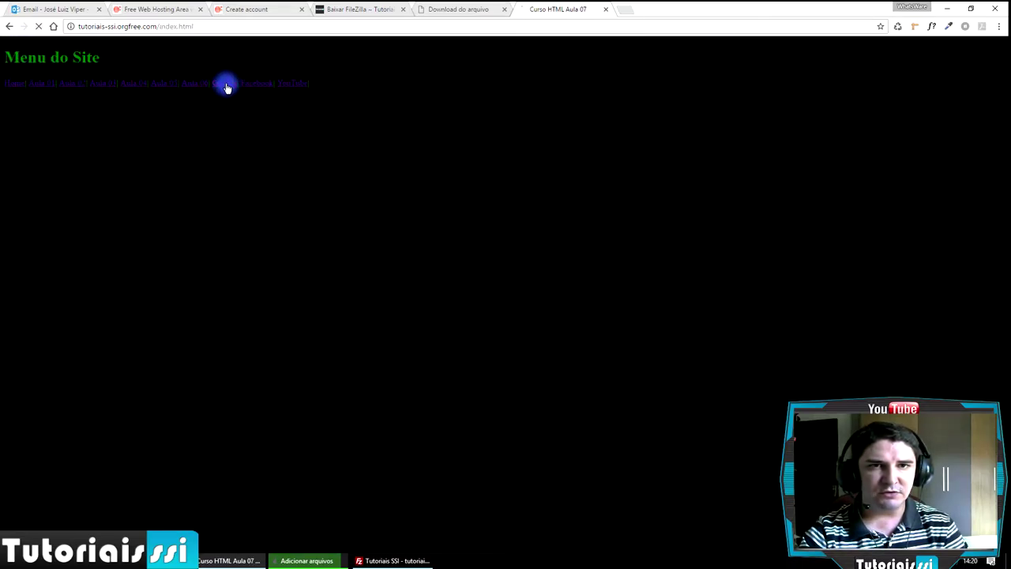